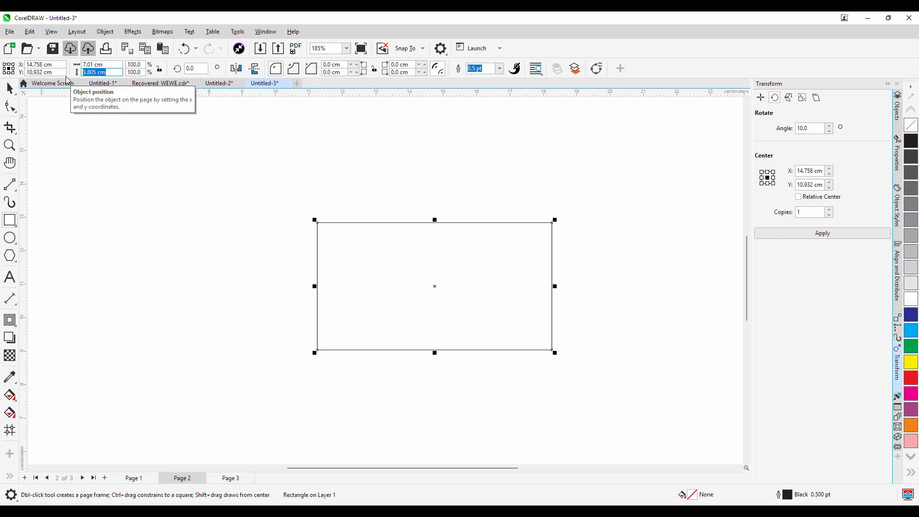
# Step: Resize the selected rectangle to 9 cm wide and 5 cm high
pyautogui.write('5')
pyautogui.press('Return')
pyautogui.hotkey('shift', 'Tab')
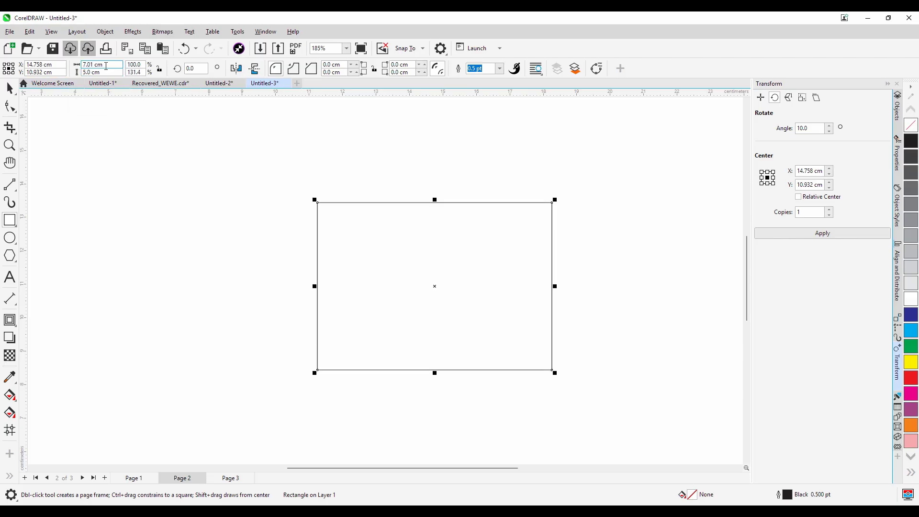
pyautogui.write('9')
pyautogui.press('Return')
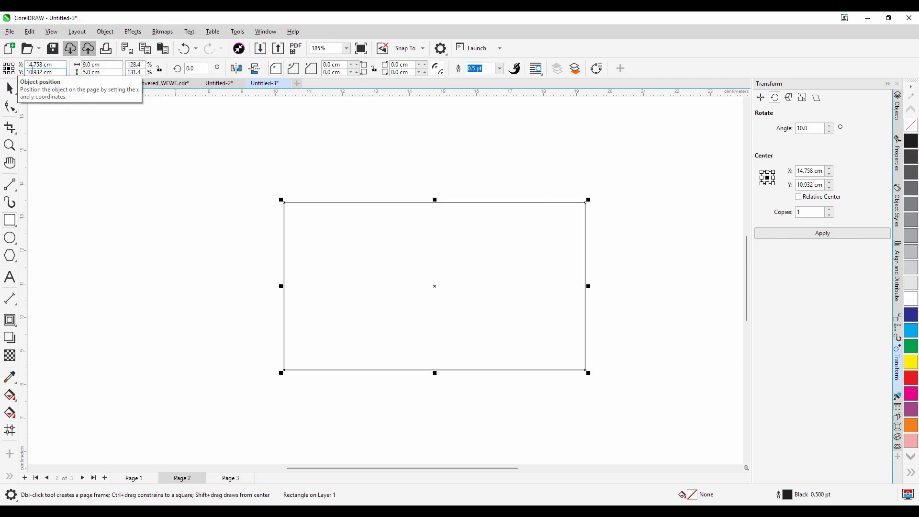
pyautogui.scroll(-2, 219, 330)
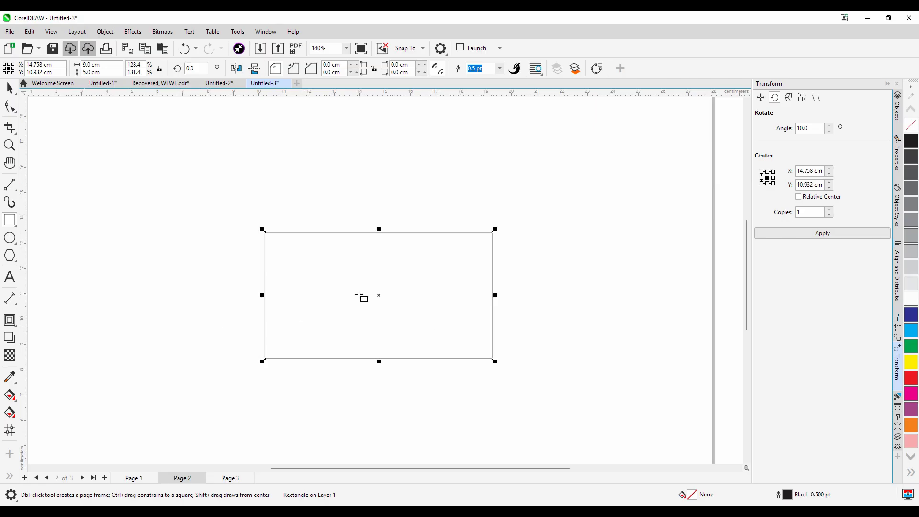
pyautogui.scroll(2, 364, 297)
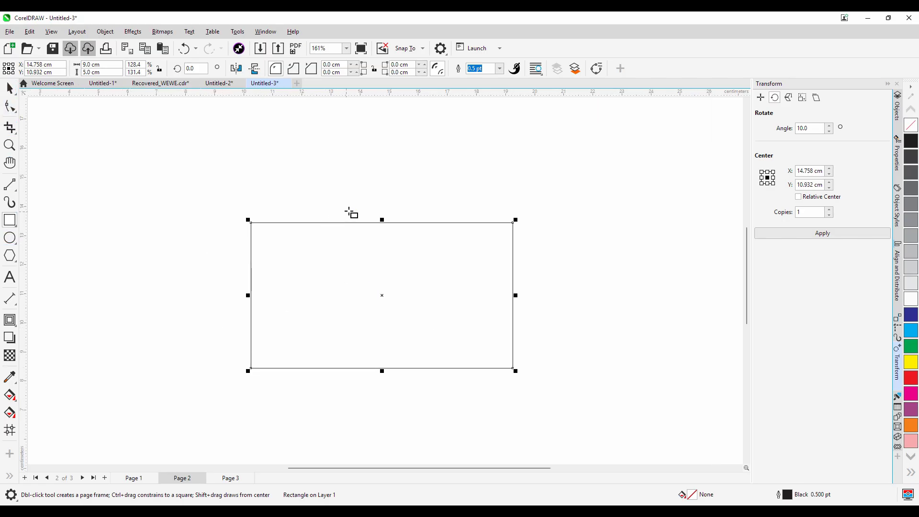
# Step: Draw an upright rectangle crossing the large rectangle's upper edge near its left end, and shorten it to about 2.73 by 4.17 cm
pyautogui.moveTo(351, 202); pyautogui.dragTo(271, 332)
pyautogui.click(10, 88)
pyautogui.click(283, 214)
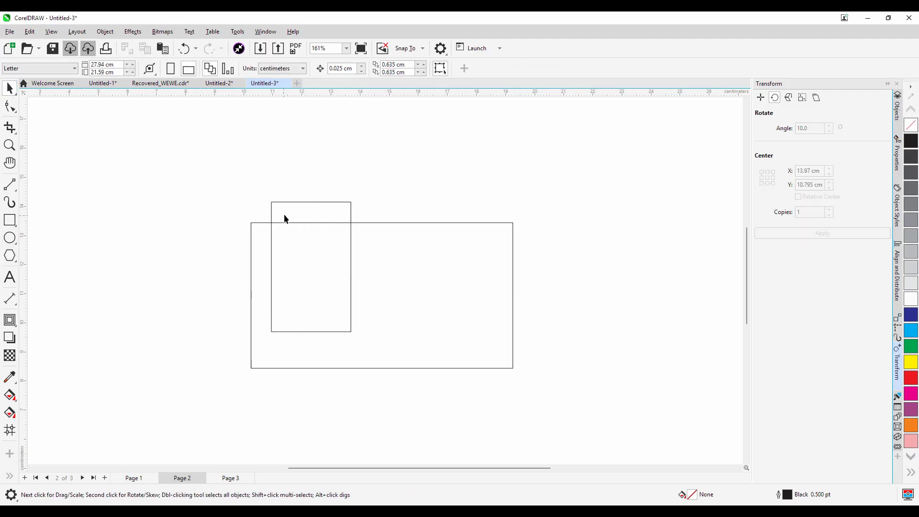
pyautogui.click(302, 211)
pyautogui.scroll(2, 310, 212)
pyautogui.moveTo(318, 187); pyautogui.dragTo(315, 206)
pyautogui.scroll(-1, 308, 250)
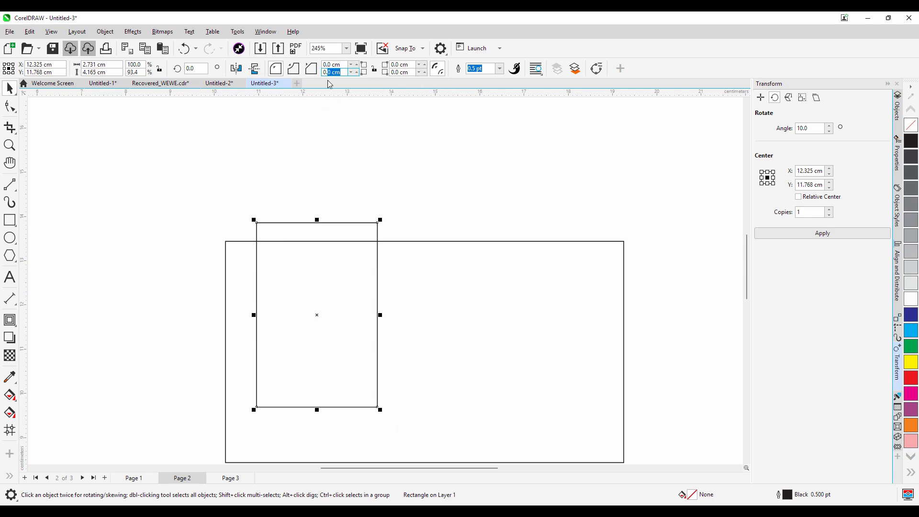
# Step: Round the upright rectangle's bottom-left, bottom-right and top-left corners to 0.4 cm, leaving the top-right corner square
pyautogui.write('0.4')
pyautogui.press('Return')
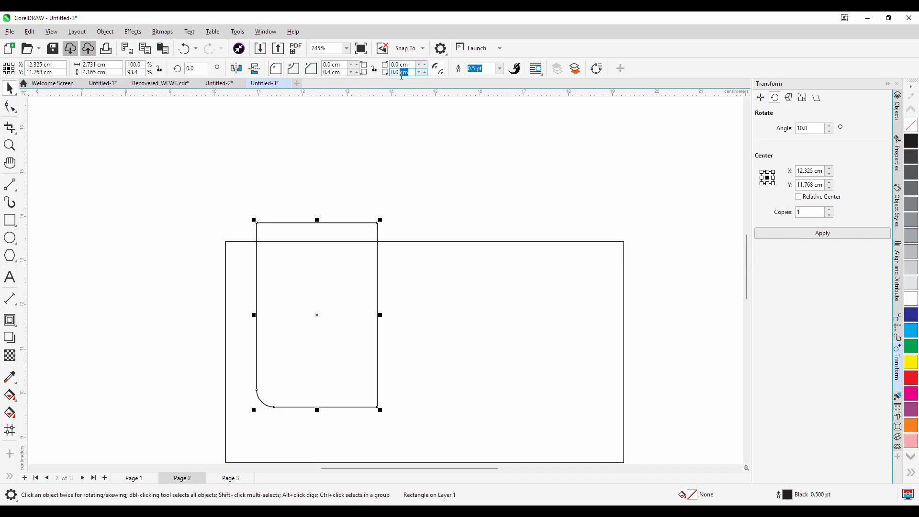
pyautogui.press('Return')
pyautogui.write('0.4')
pyautogui.press('Return')
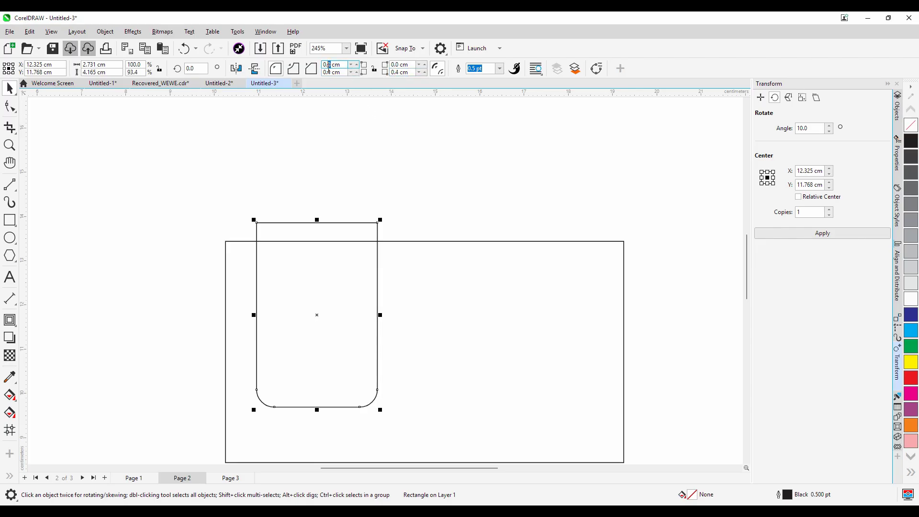
pyautogui.write('4')
pyautogui.press('Return')
pyautogui.click(192, 302)
# Step: Draw an ellipse about 0.49 by 0.69 cm starting at the upright rectangle's square top-right corner
pyautogui.scroll(2, 391, 218)
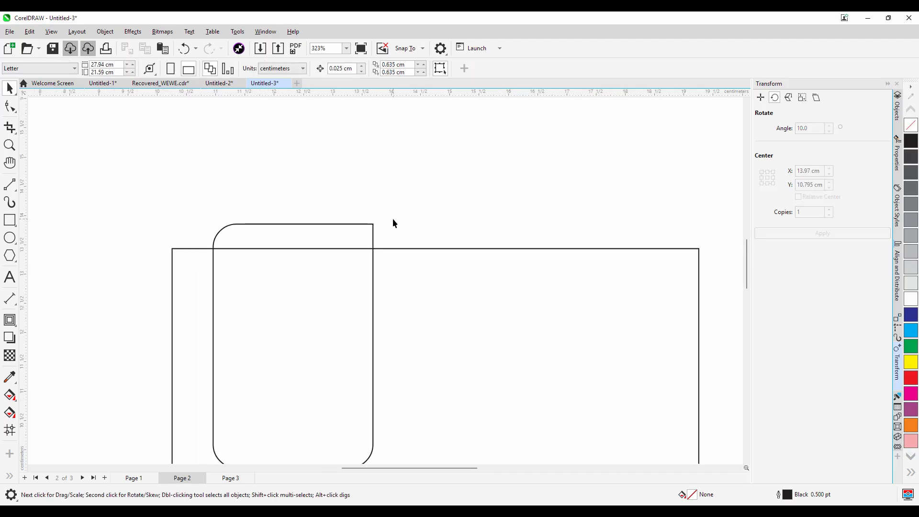
pyautogui.click(10, 239)
pyautogui.scroll(2, 364, 251)
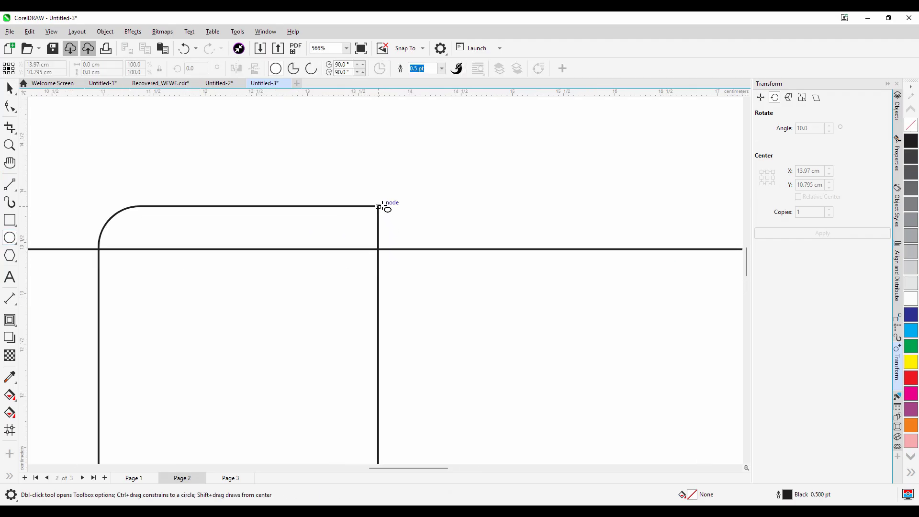
pyautogui.moveTo(379, 206); pyautogui.dragTo(431, 279)
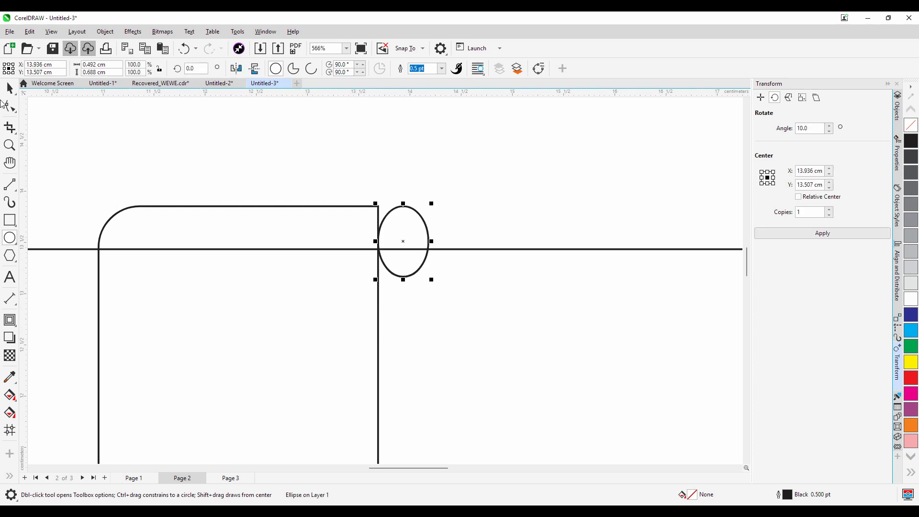
# Step: Widen the small ellipse to about 0.54 cm by stretching its right side
pyautogui.click(10, 88)
pyautogui.click(415, 225)
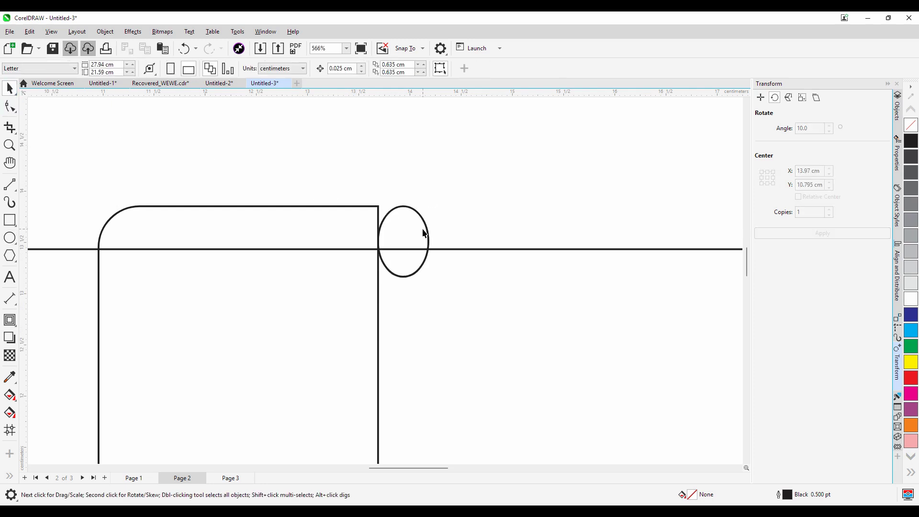
pyautogui.scroll(1, 424, 233)
pyautogui.click(430, 248)
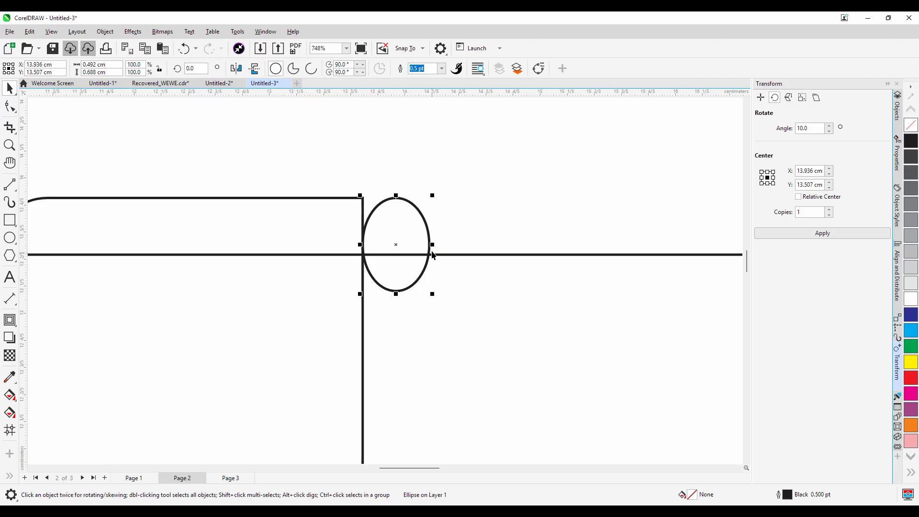
pyautogui.moveTo(432, 245); pyautogui.dragTo(439, 244)
# Step: Set the outline of the rounded rectangle and the small ellipse to Hairline
pyautogui.scroll(-1, 440, 244)
pyautogui.scroll(-2, 423, 209)
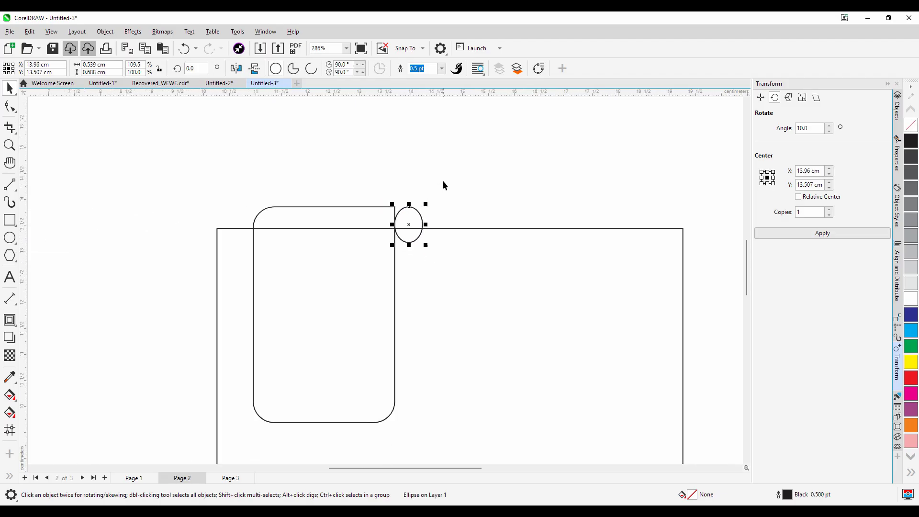
pyautogui.moveTo(235, 437); pyautogui.dragTo(234, 435)
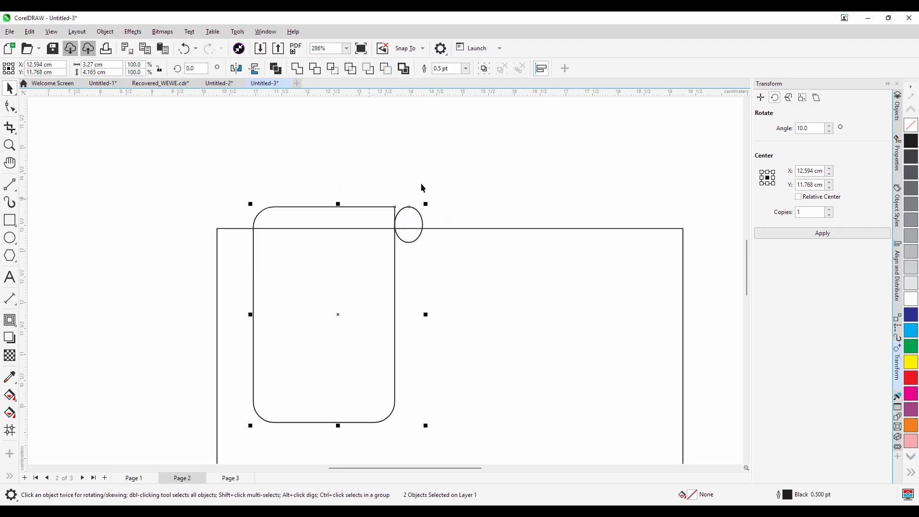
pyautogui.click(466, 69)
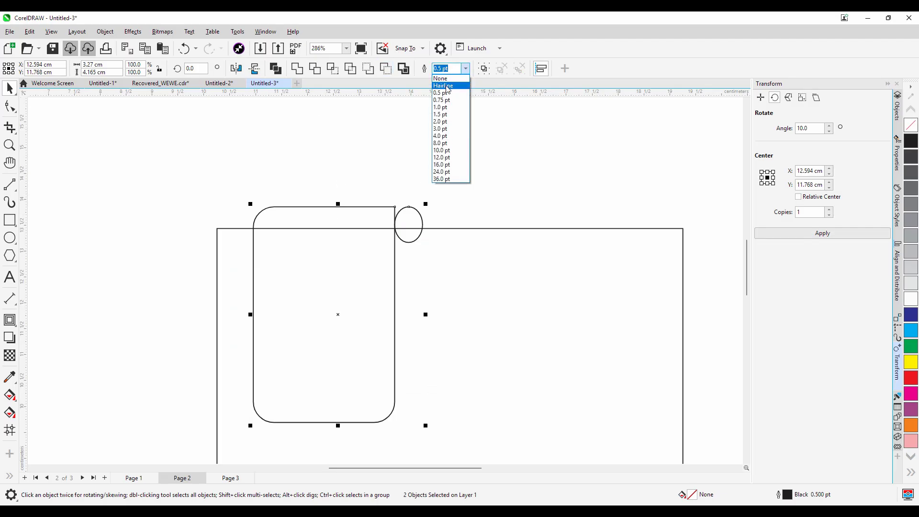
pyautogui.click(448, 87)
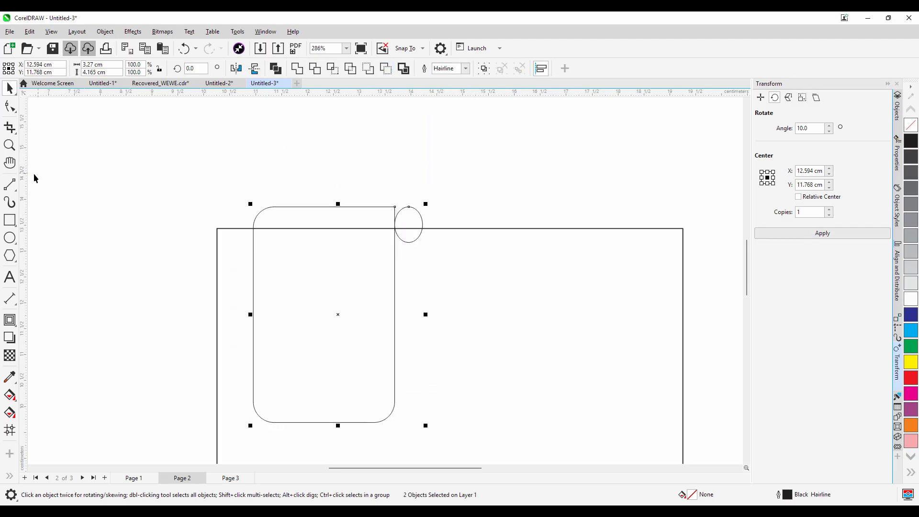
# Step: Draw a horizontal line about 2.82 cm long along the rounded rectangle's top edge past the ellipse, with a Hairline outline
pyautogui.click(9, 185)
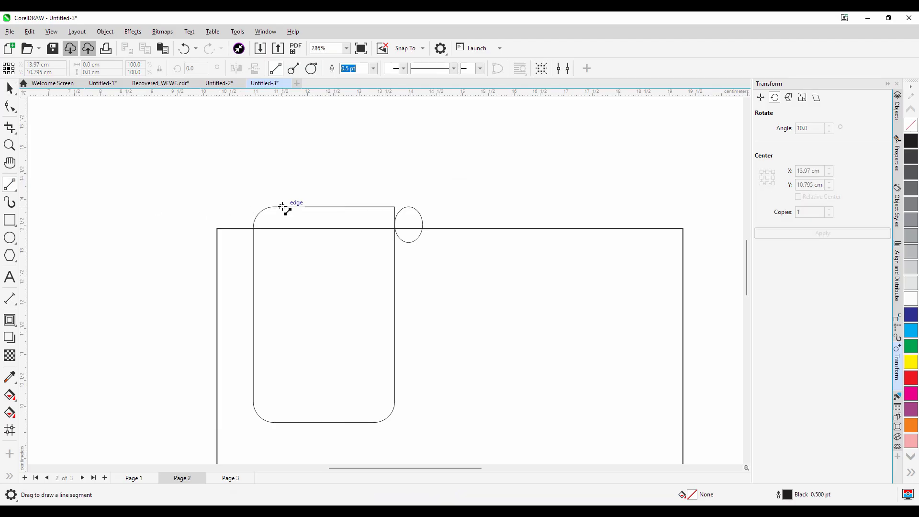
pyautogui.moveTo(283, 207)
pyautogui.mouseDown()
pyautogui.moveTo(382, 205)
pyautogui.moveTo(429, 218)
pyautogui.mouseUp()
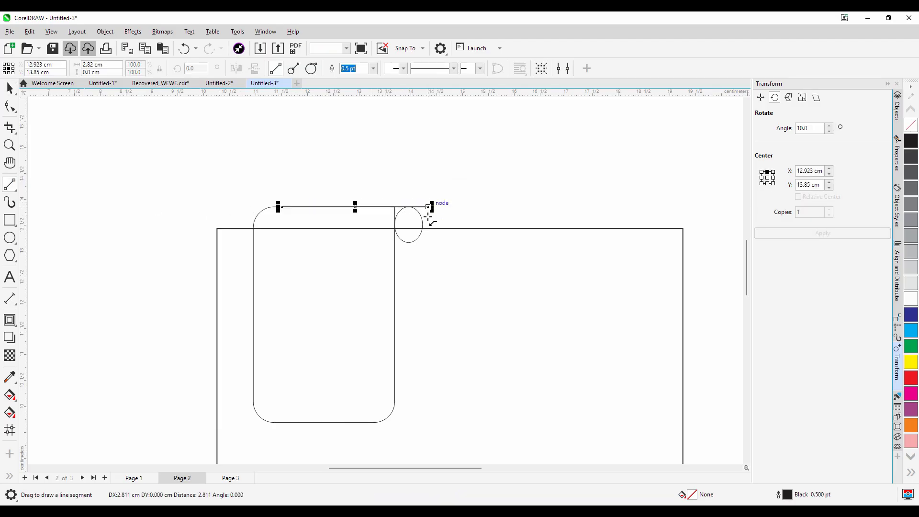
pyautogui.scroll(2, 391, 206)
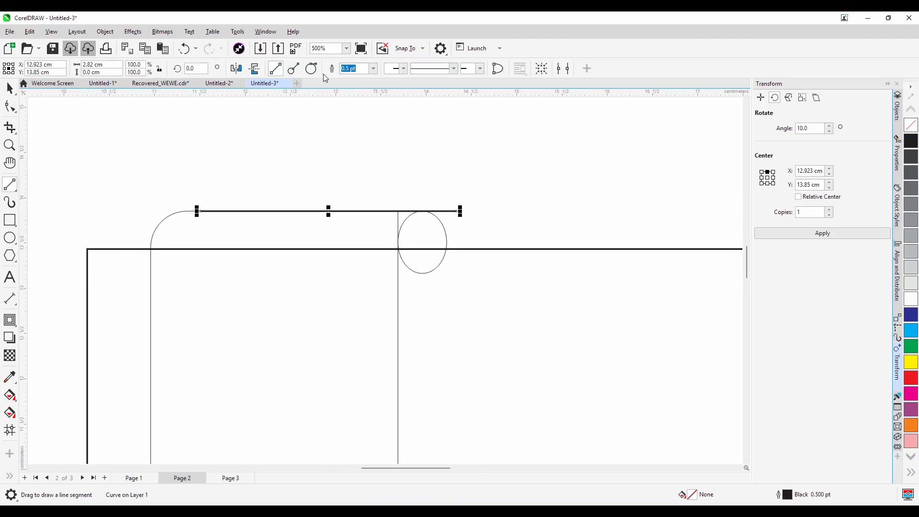
pyautogui.click(373, 69)
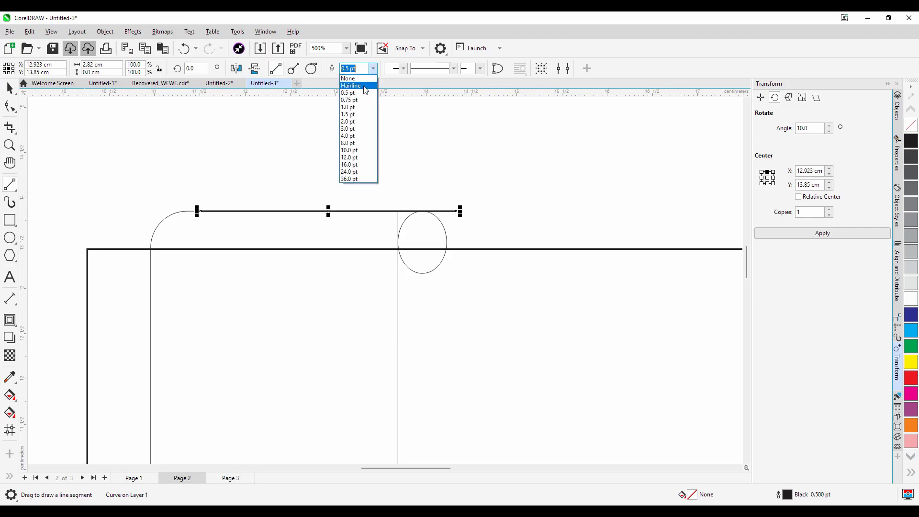
pyautogui.click(365, 86)
# Step: Use Smart Fill to fill the part of the rounded rectangle above the large rectangle with blue and a 0.5 pt outline
pyautogui.scroll(4, 417, 207)
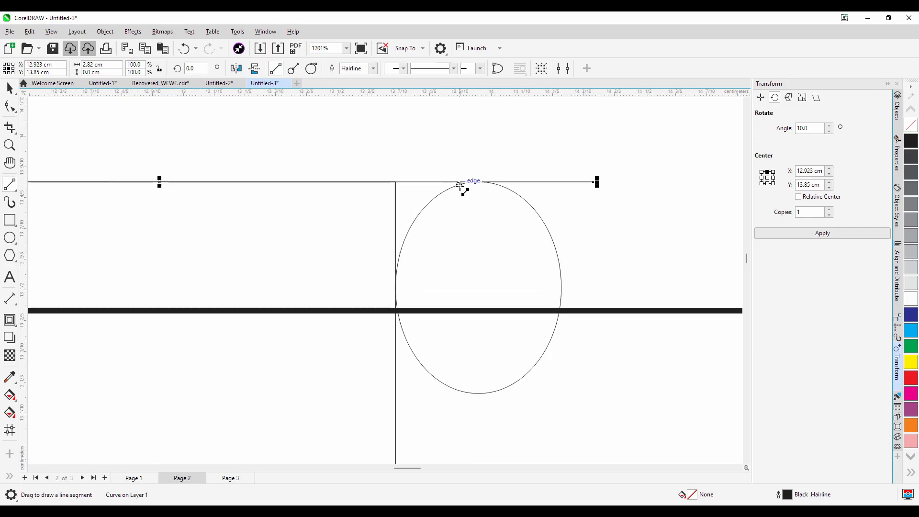
pyautogui.scroll(1, 458, 189)
pyautogui.scroll(2, 372, 193)
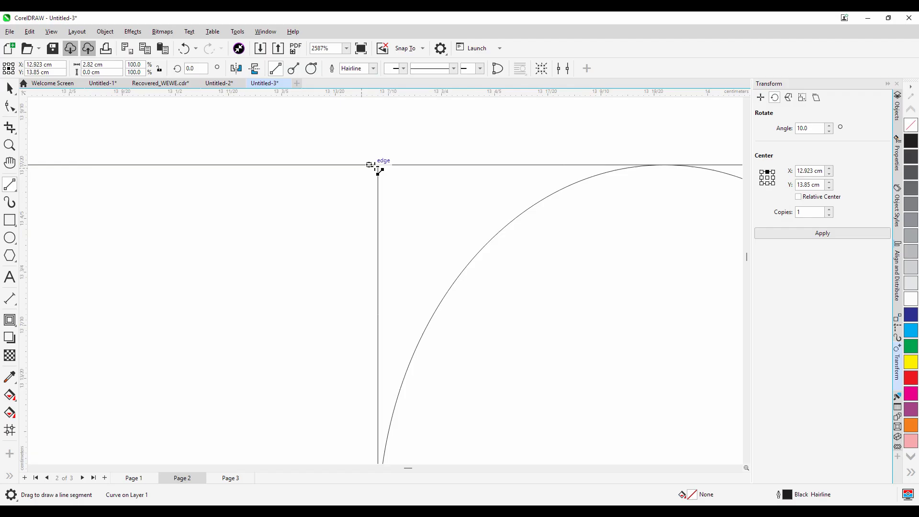
pyautogui.scroll(-4, 424, 248)
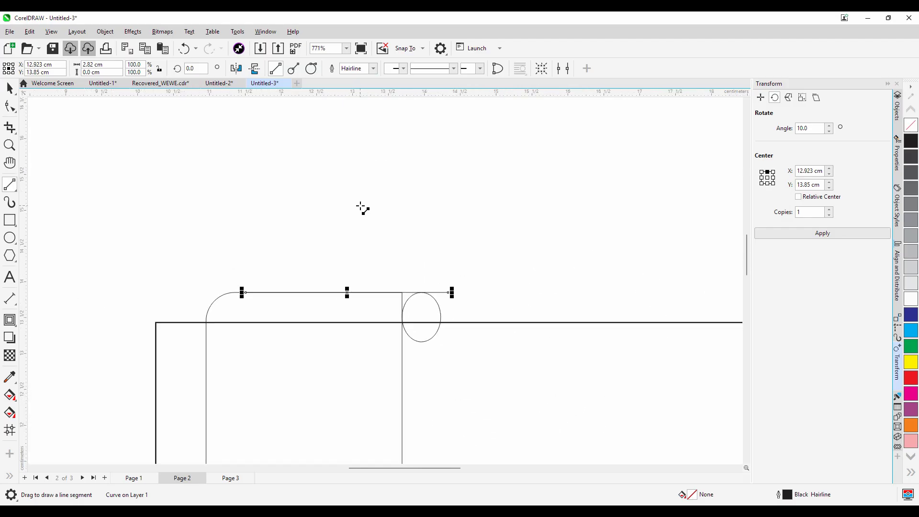
pyautogui.scroll(-3, 406, 287)
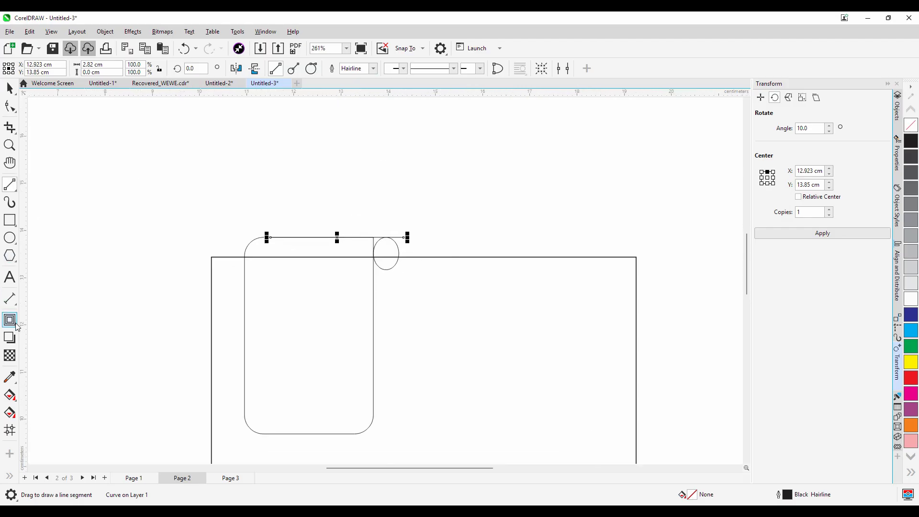
pyautogui.click(10, 478)
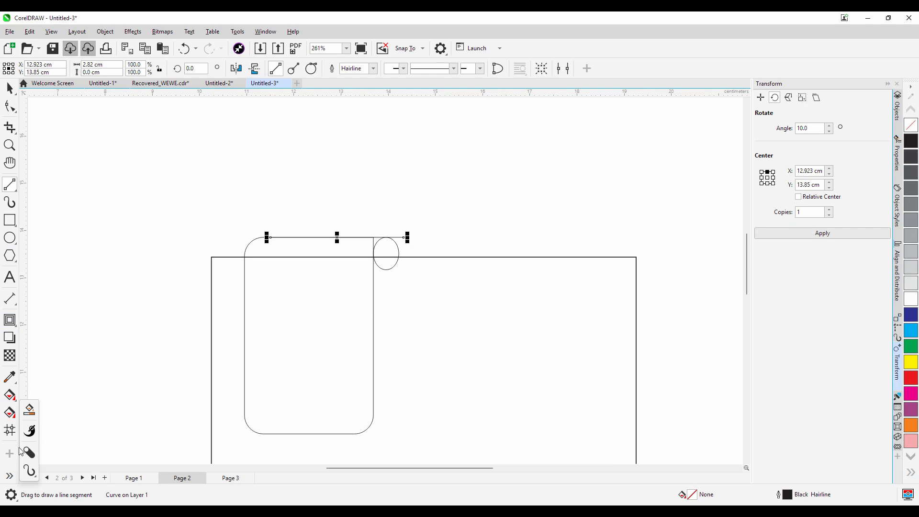
pyautogui.click(29, 412)
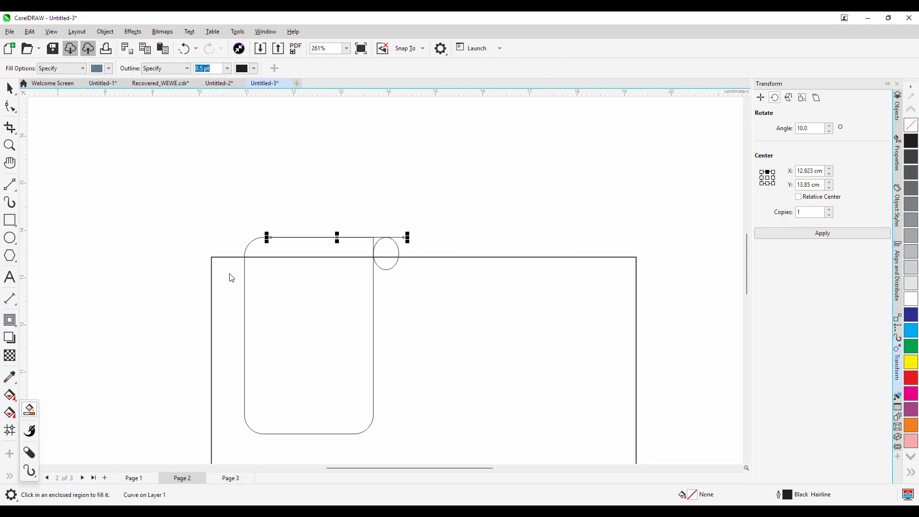
pyautogui.click(279, 246)
# Step: Smart-fill the curved corner gap beside the ellipse, the ellipse's upper part and the rounded rectangle's lower body in the same blue
pyautogui.scroll(3, 375, 241)
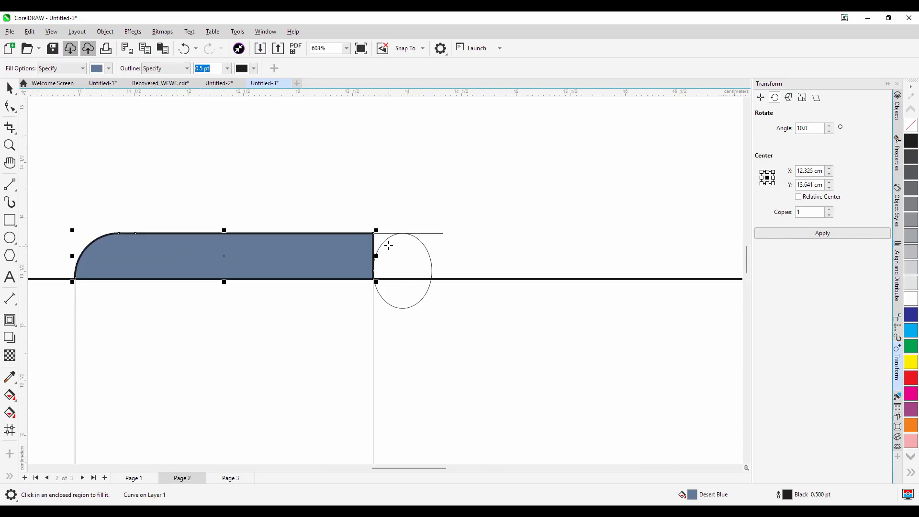
pyautogui.scroll(2, 389, 245)
pyautogui.click(379, 243)
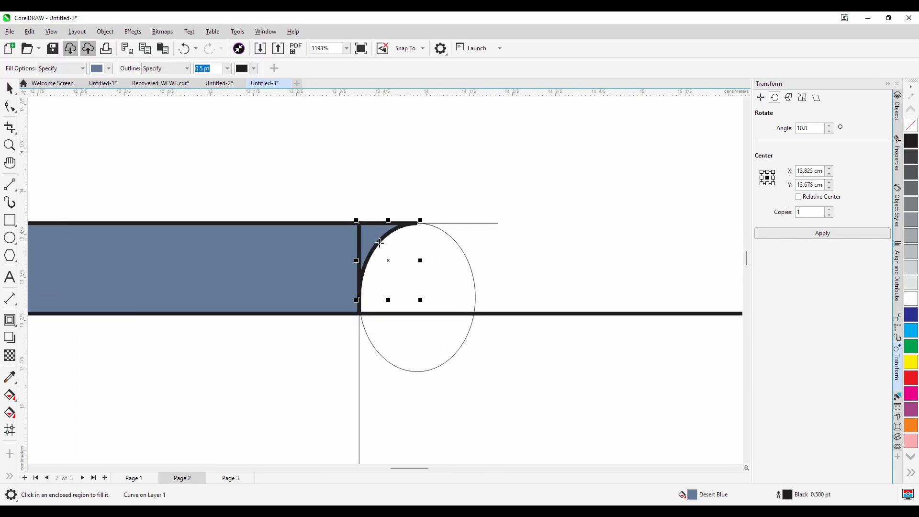
pyautogui.click(399, 263)
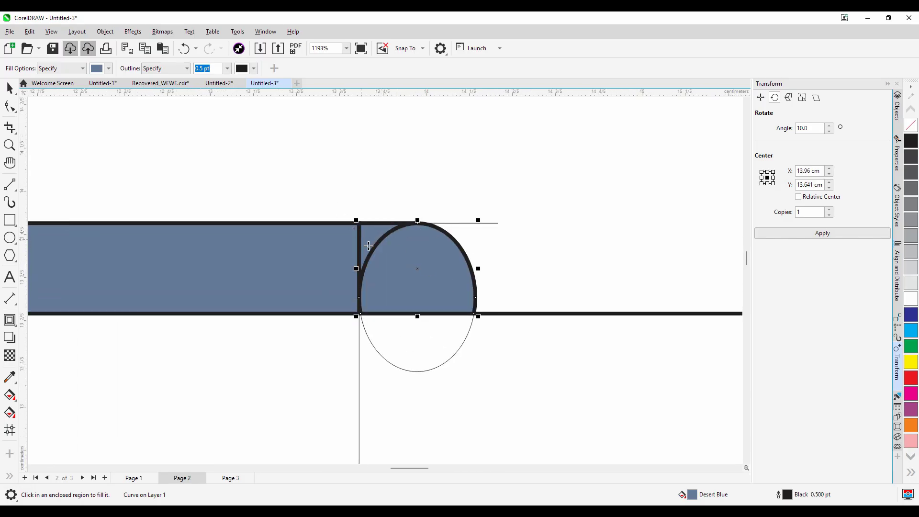
pyautogui.scroll(-2, 368, 246)
pyautogui.click(308, 316)
pyautogui.scroll(-2, 307, 215)
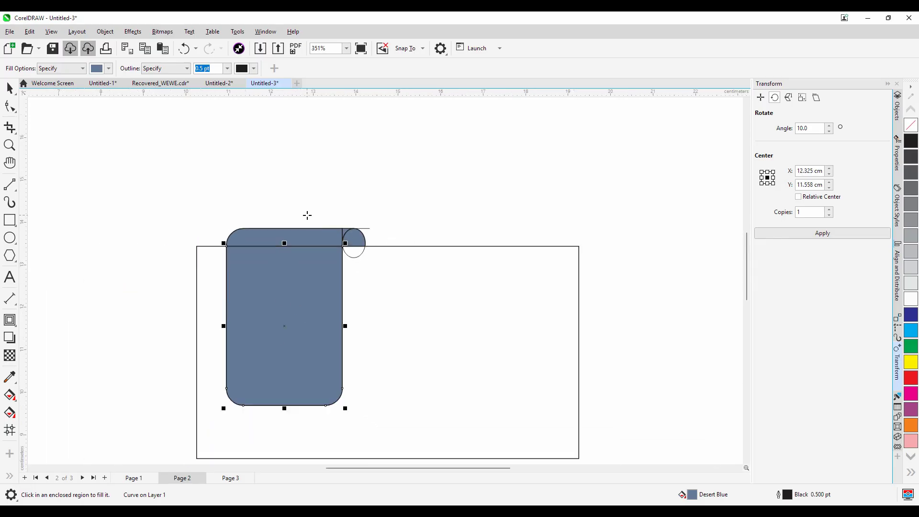
# Step: Delete the horizontal helper line and the original unfilled ellipse
pyautogui.click(10, 87)
pyautogui.click(91, 191)
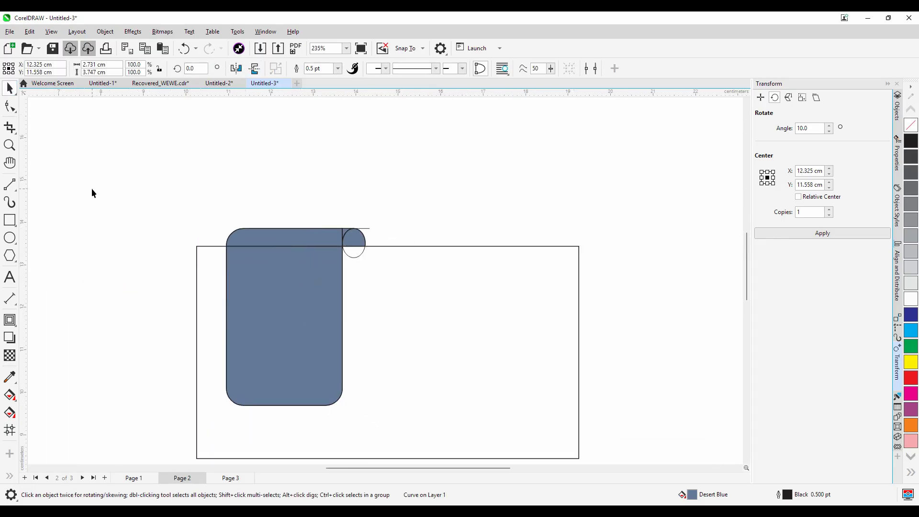
pyautogui.scroll(2, 376, 235)
pyautogui.scroll(1, 360, 233)
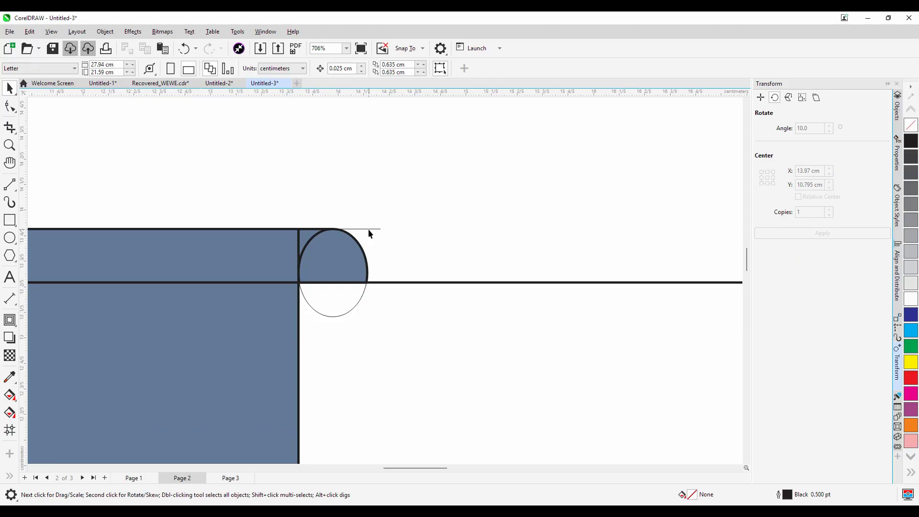
pyautogui.click(369, 229)
pyautogui.press('Delete')
pyautogui.click(331, 301)
pyautogui.press('Delete')
# Step: Weld the corner gap piece, the top strip and the lower body of the blue rounded rectangle into one shape
pyautogui.click(307, 241)
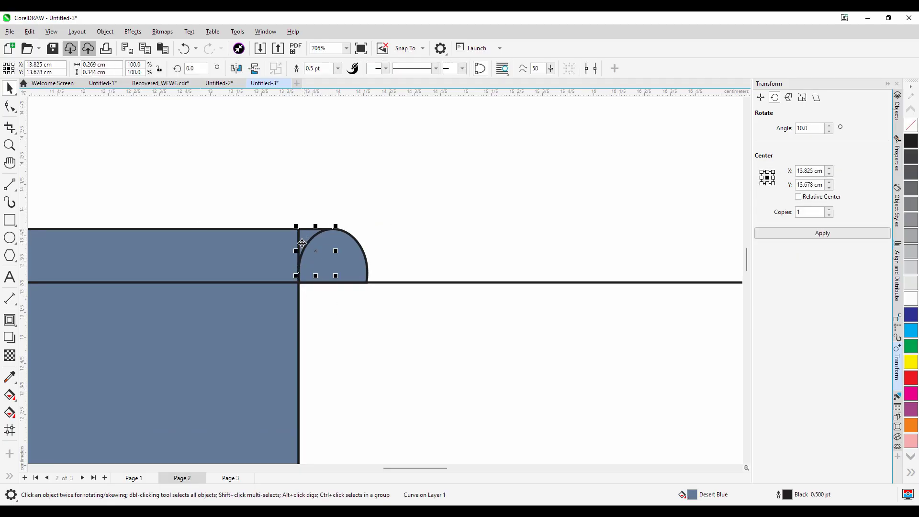
pyautogui.click(273, 249)
pyautogui.click(264, 322)
pyautogui.scroll(-2, 404, 166)
pyautogui.click(404, 165)
pyautogui.click(358, 197)
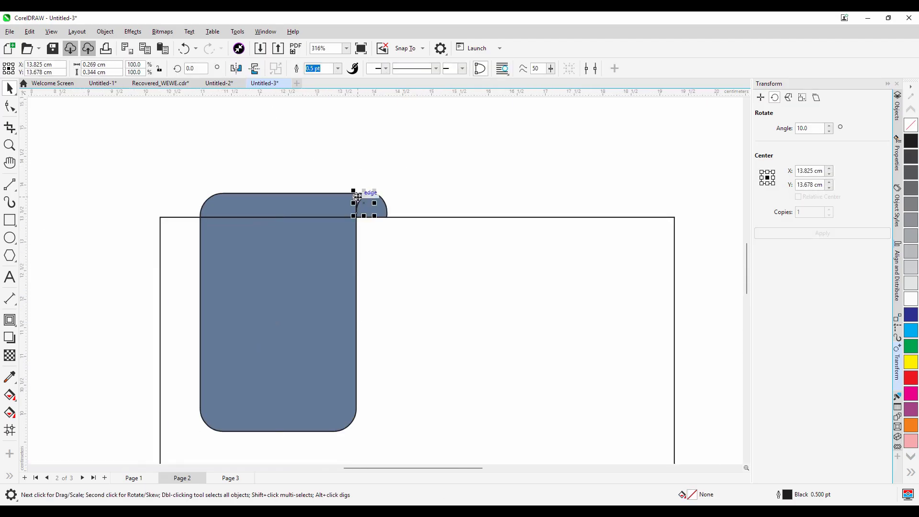
pyautogui.click(318, 203)
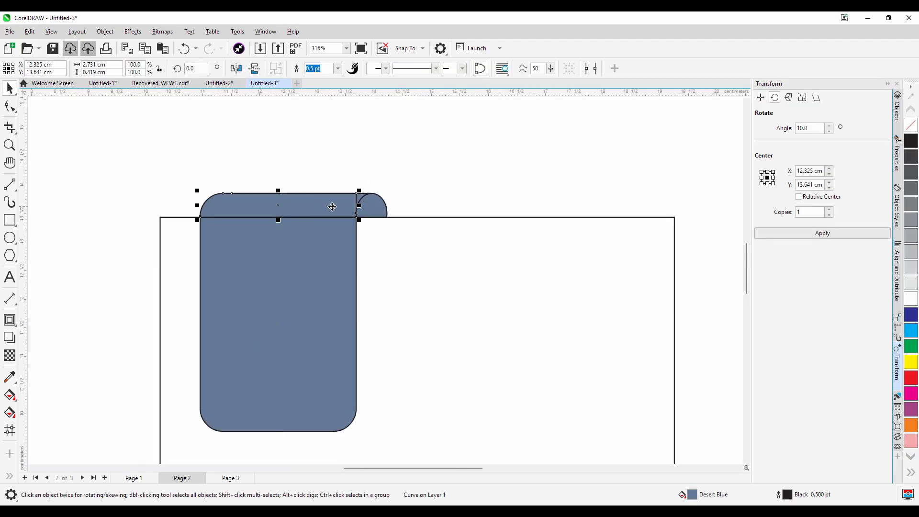
pyautogui.click(407, 184)
pyautogui.click(360, 202)
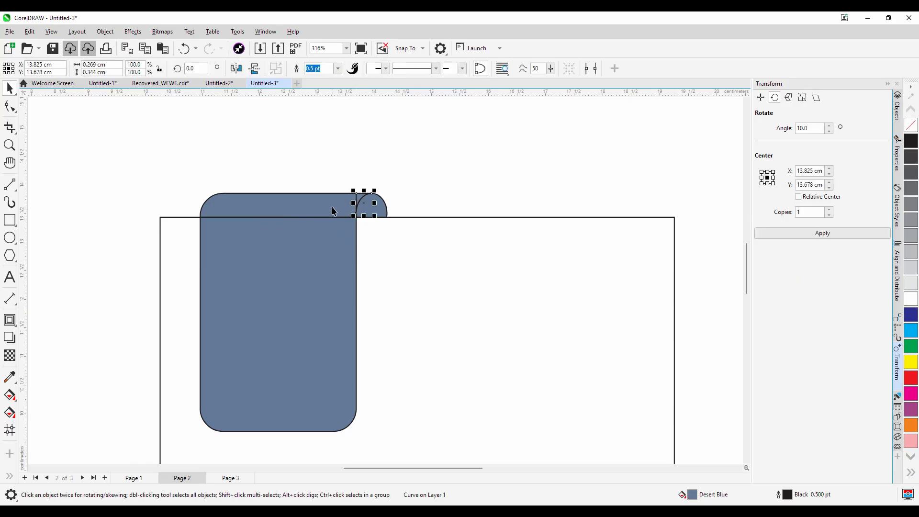
pyautogui.keyDown('shift'); pyautogui.click(331, 207); pyautogui.keyUp('shift')
pyautogui.keyDown('shift'); pyautogui.click(323, 233); pyautogui.keyUp('shift')
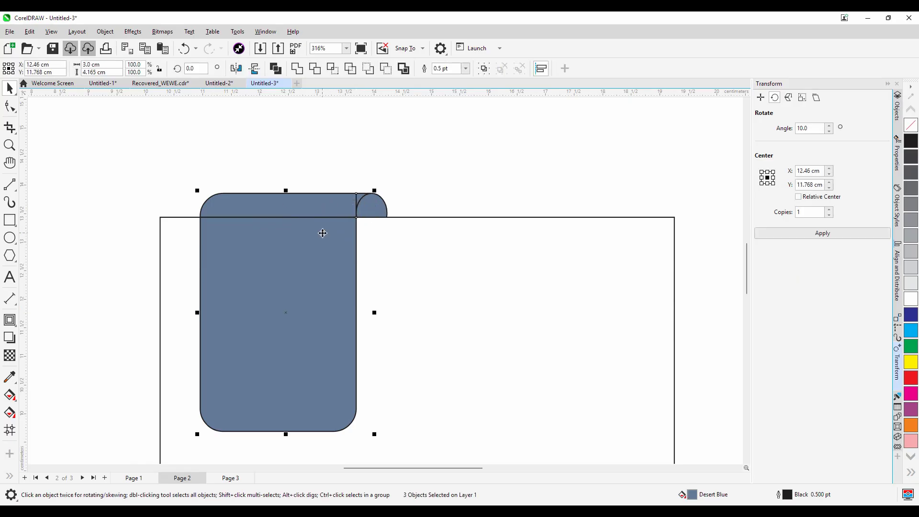
pyautogui.click(297, 68)
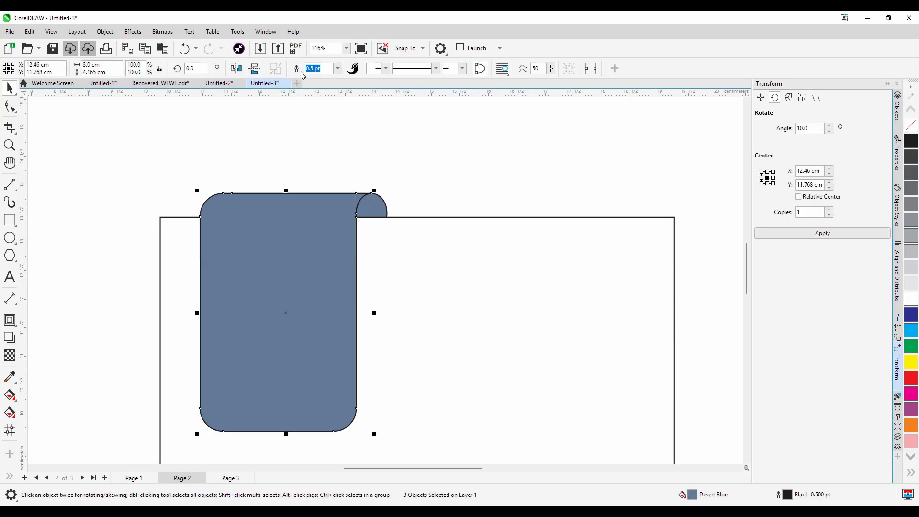
# Step: Fill the half-ellipse fold beside the blue shape with 90% black (C:0 M:0 Y:0 K:90)
pyautogui.click(364, 209)
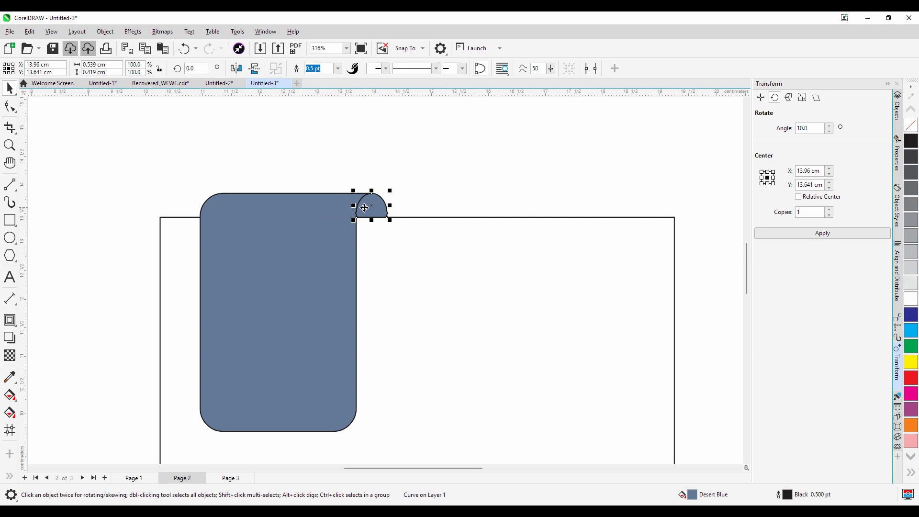
pyautogui.click(911, 158)
pyautogui.scroll(-1, 299, 219)
pyautogui.scroll(-1, 300, 218)
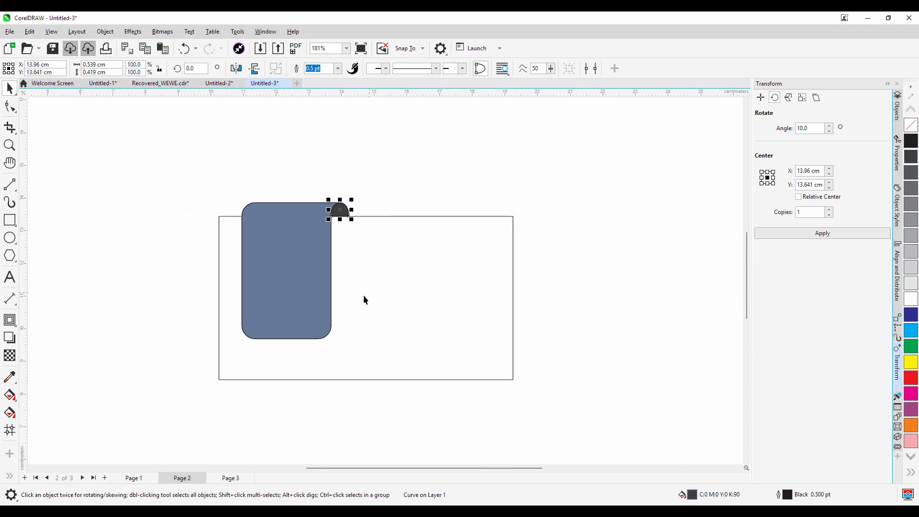
# Step: Remove the outline from the blue folded shape and its dark half-ellipse
pyautogui.click(381, 174)
pyautogui.moveTo(371, 168); pyautogui.dragTo(225, 369)
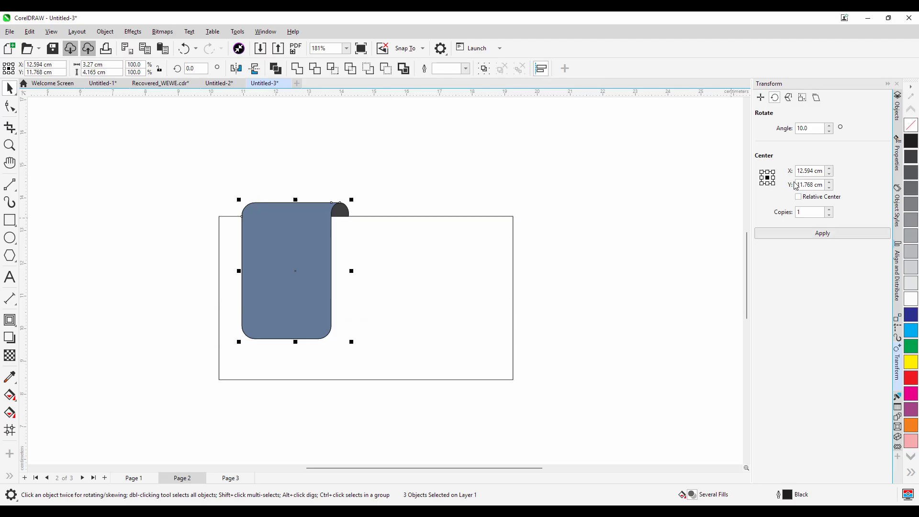
pyautogui.rightClick(911, 129)
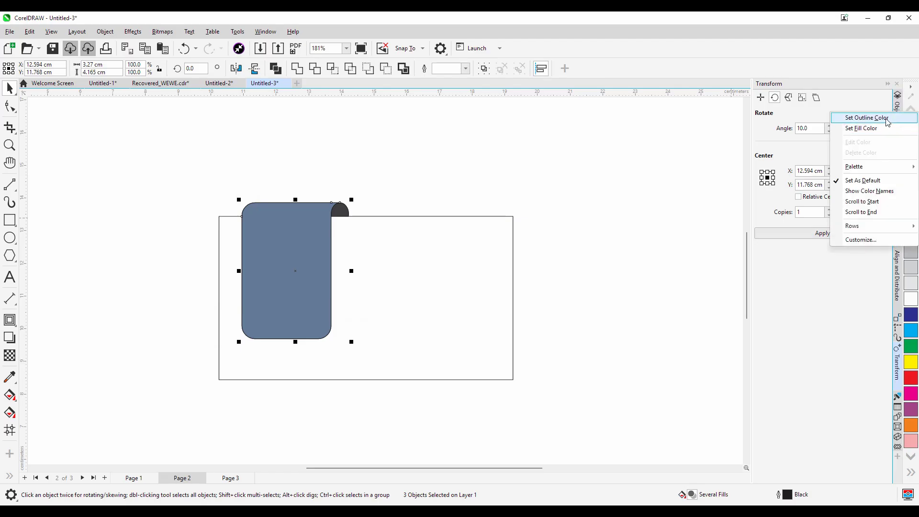
pyautogui.click(889, 123)
# Step: Duplicate the folded tab below and beside the original, and mirror the copy both vertically and horizontally
pyautogui.moveTo(396, 166); pyautogui.dragTo(218, 360)
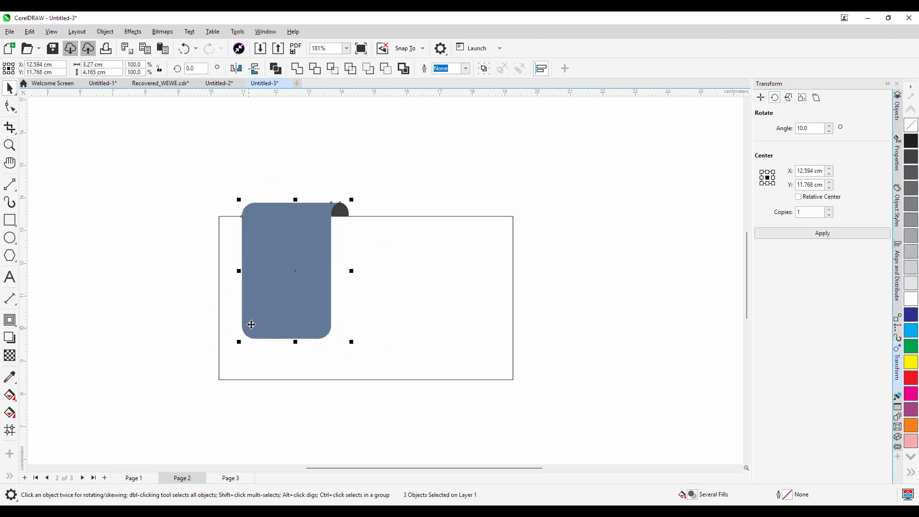
pyautogui.moveTo(251, 325); pyautogui.dragTo(377, 410)
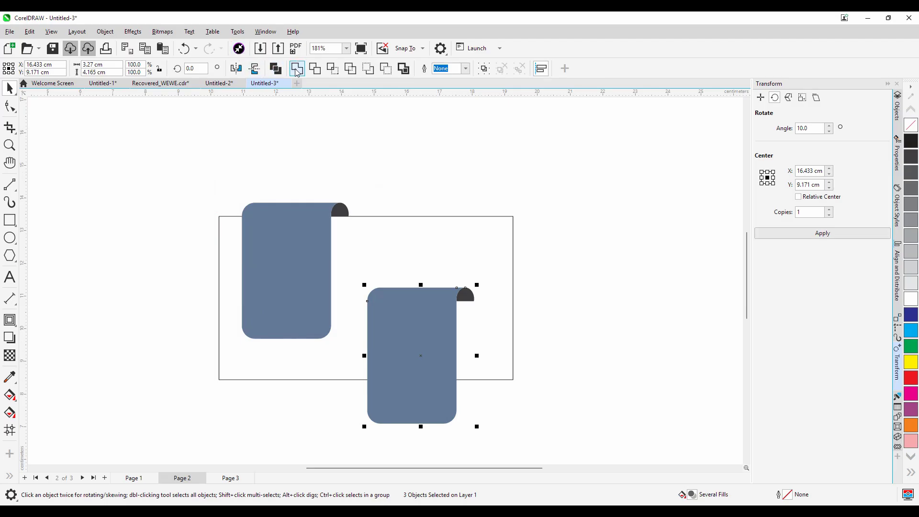
pyautogui.click(256, 69)
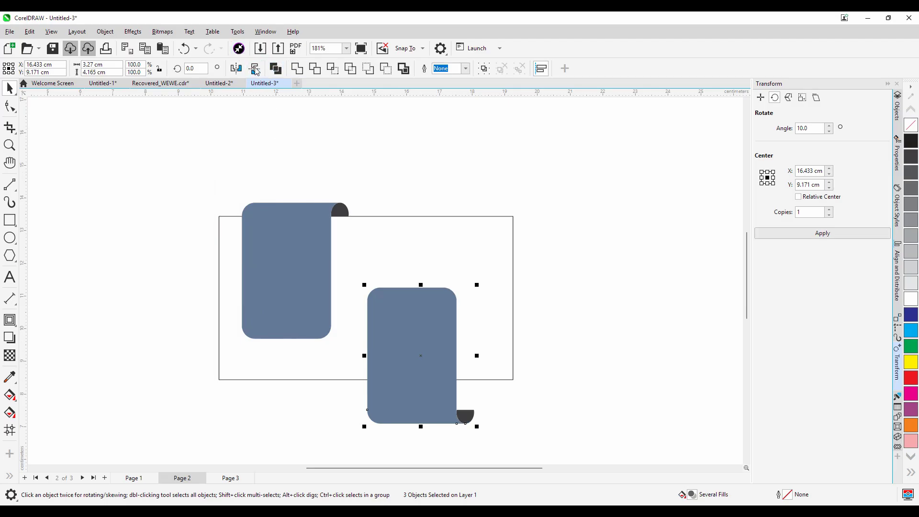
pyautogui.click(236, 68)
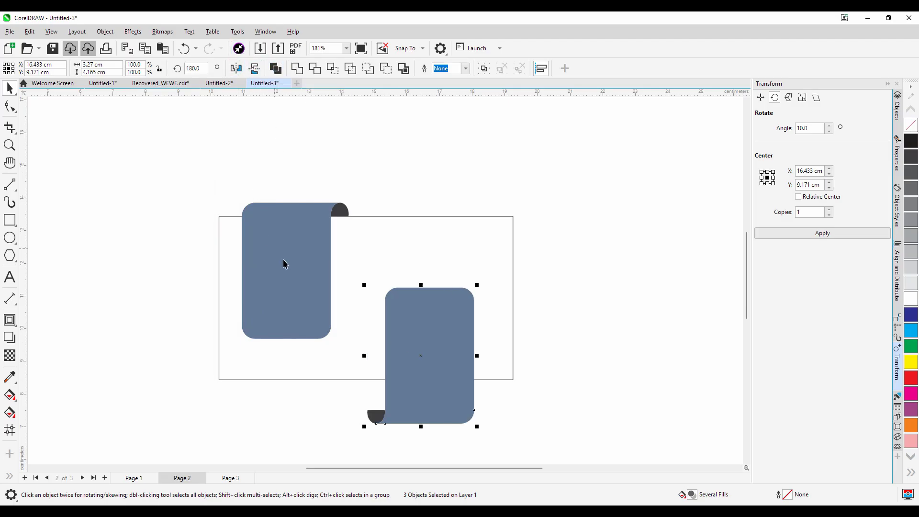
# Step: Move the mirrored tab up so its dark fold's flat side sits on the large rectangle's bottom edge
pyautogui.moveTo(418, 371); pyautogui.dragTo(380, 321)
pyautogui.scroll(2, 418, 397)
pyautogui.scroll(2, 396, 323)
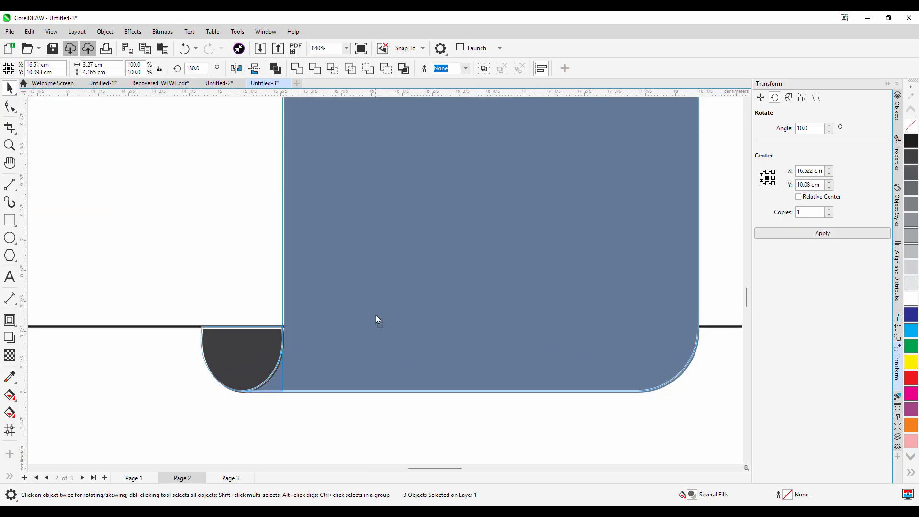
pyautogui.scroll(-4, 376, 315)
pyautogui.click(369, 436)
# Step: Try to shorten the mirrored tab by moving its upper corner nodes down close to the large rectangle's bottom edge
pyautogui.click(389, 311)
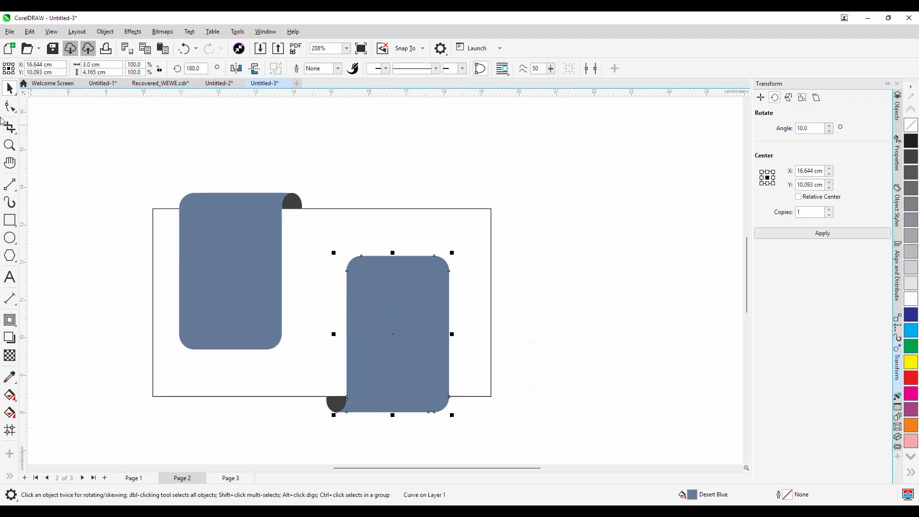
pyautogui.click(10, 106)
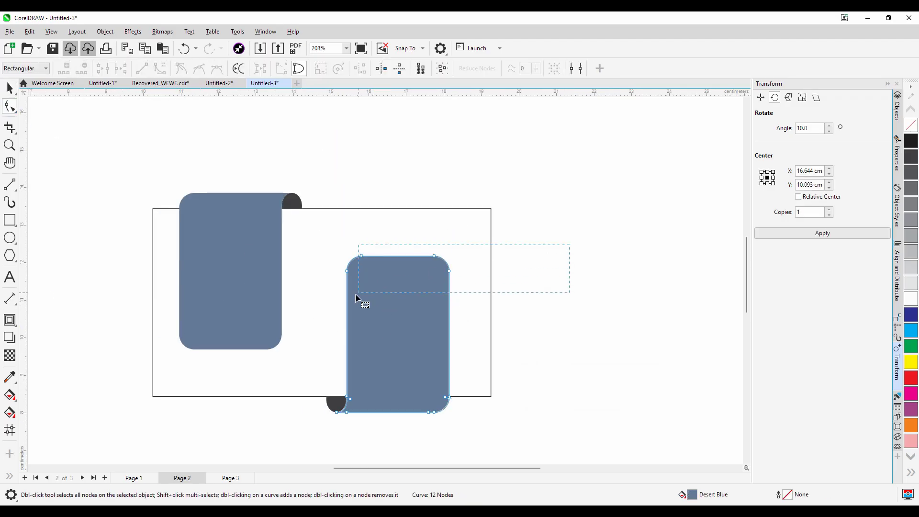
pyautogui.moveTo(356, 297); pyautogui.dragTo(357, 296)
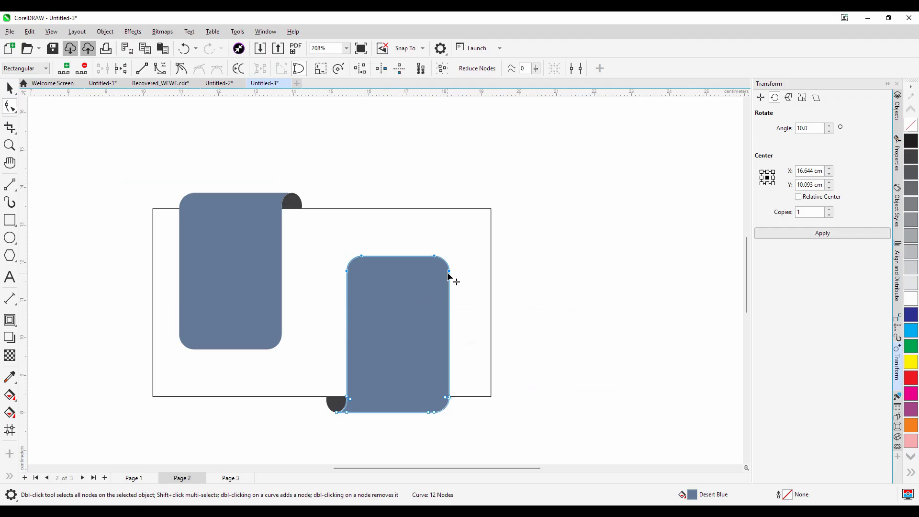
pyautogui.moveTo(450, 273); pyautogui.dragTo(448, 394)
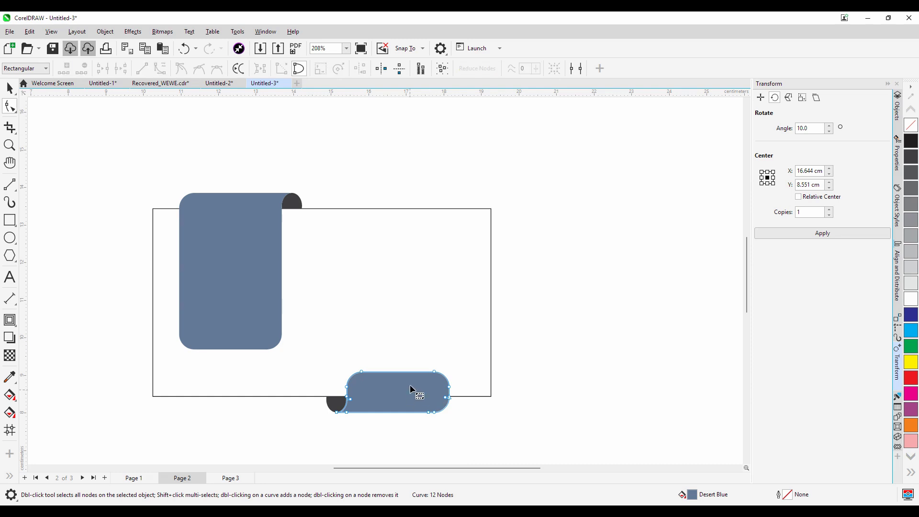
pyautogui.scroll(-2, 410, 384)
pyautogui.click(9, 88)
pyautogui.click(363, 418)
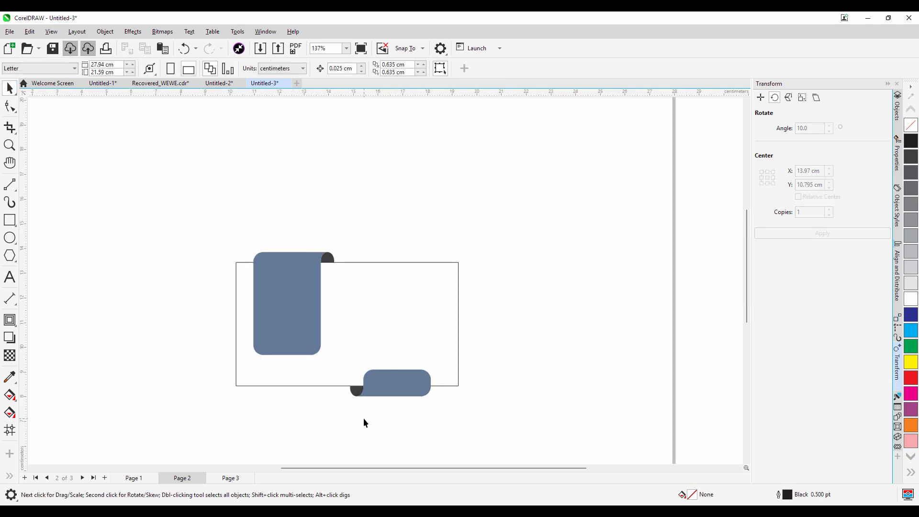
pyautogui.scroll(-1, 349, 371)
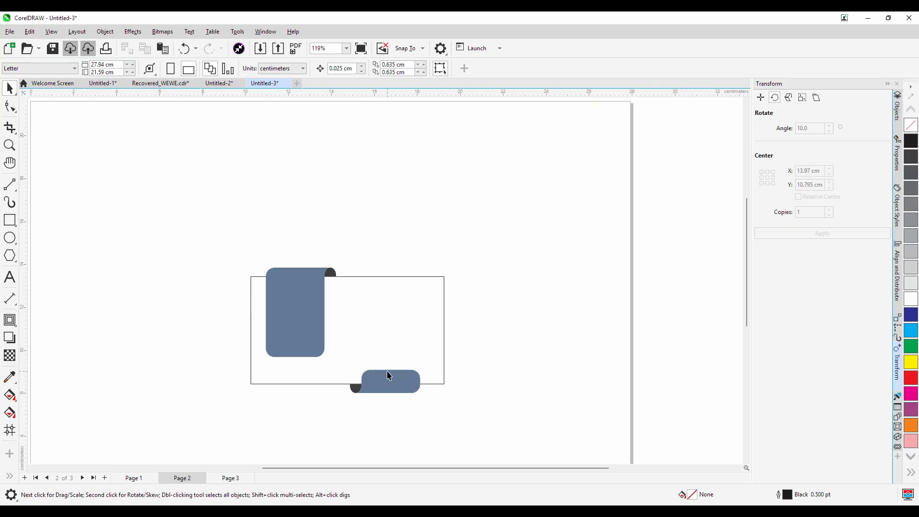
pyautogui.scroll(2, 394, 373)
pyautogui.hotkey('ctrl', 'z')
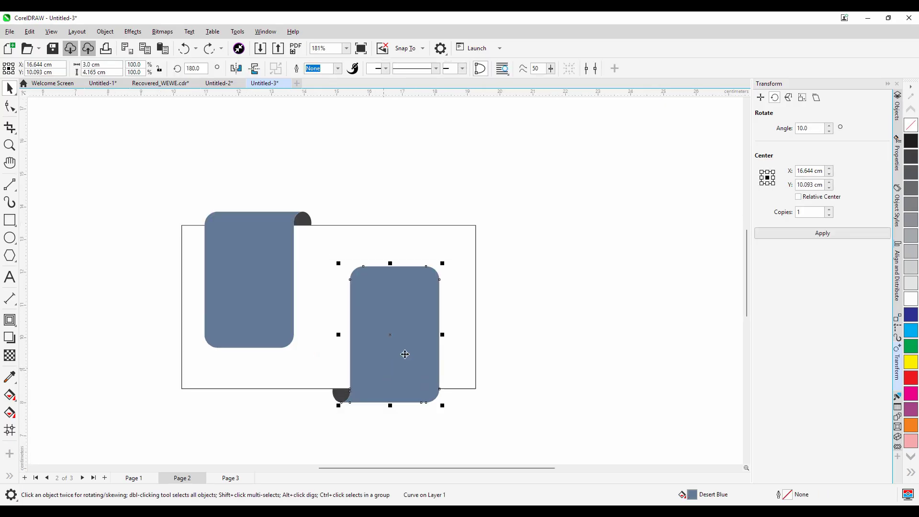
# Step: Shorten the mirrored tab by moving its upper corner nodes straight down, and delete the unfilled rounded rectangle left behind it
pyautogui.click(10, 105)
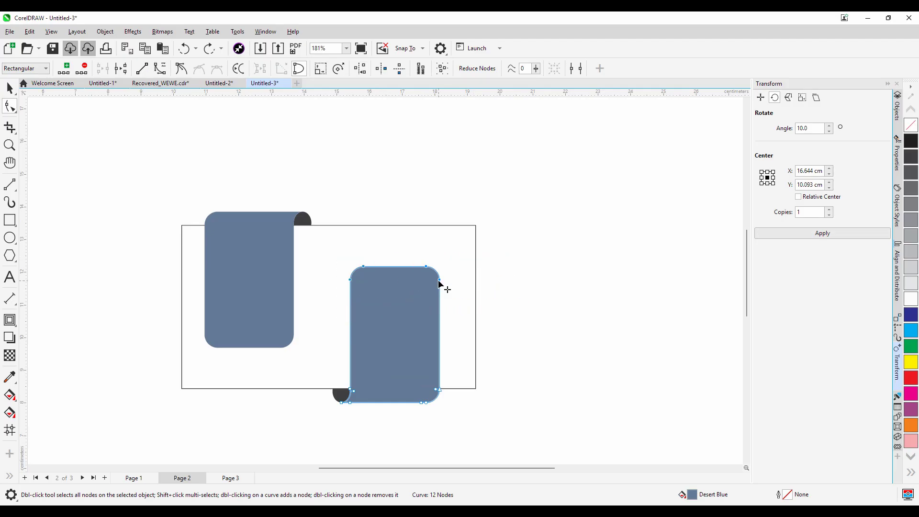
pyautogui.moveTo(441, 280); pyautogui.dragTo(446, 368)
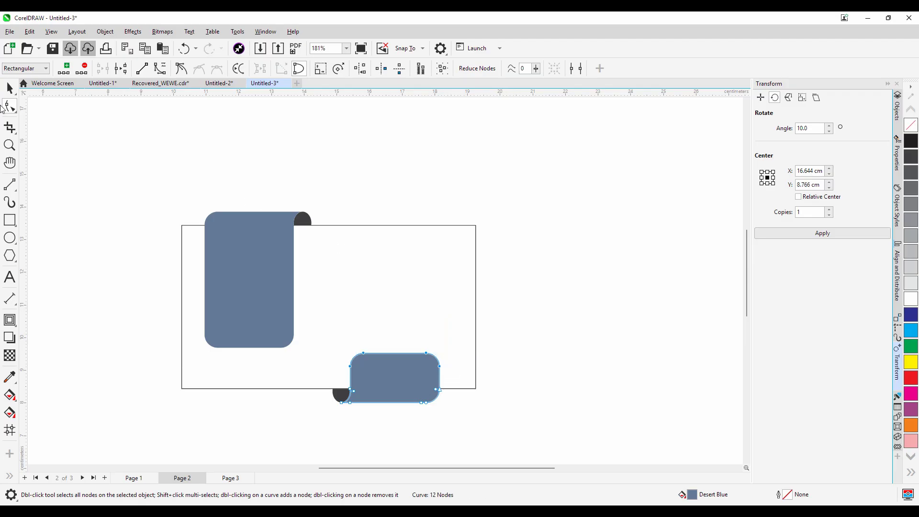
pyautogui.click(10, 88)
pyautogui.click(488, 334)
pyautogui.scroll(-2, 487, 334)
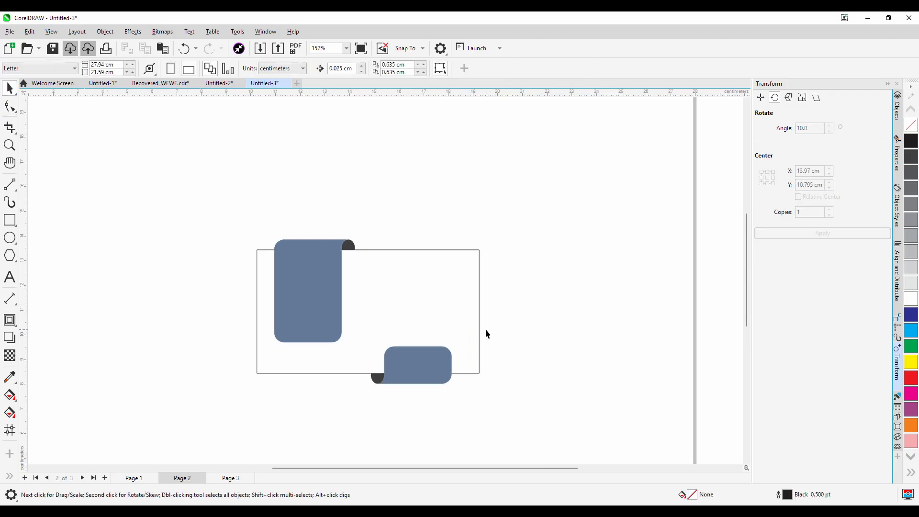
pyautogui.click(422, 314)
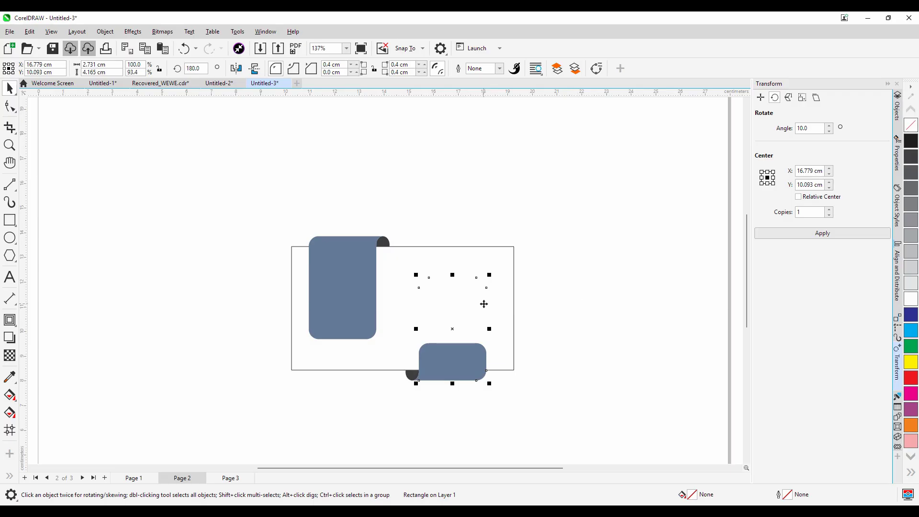
pyautogui.click(498, 337)
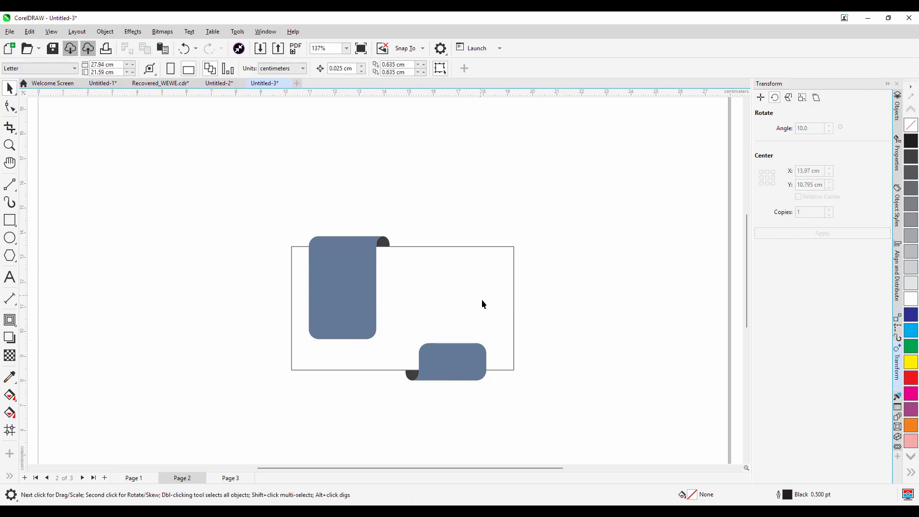
# Step: Bring the brown leather bitmap closer to the page and PowerClip it inside the 9 by 5 cm rectangle
pyautogui.scroll(-3, 487, 270)
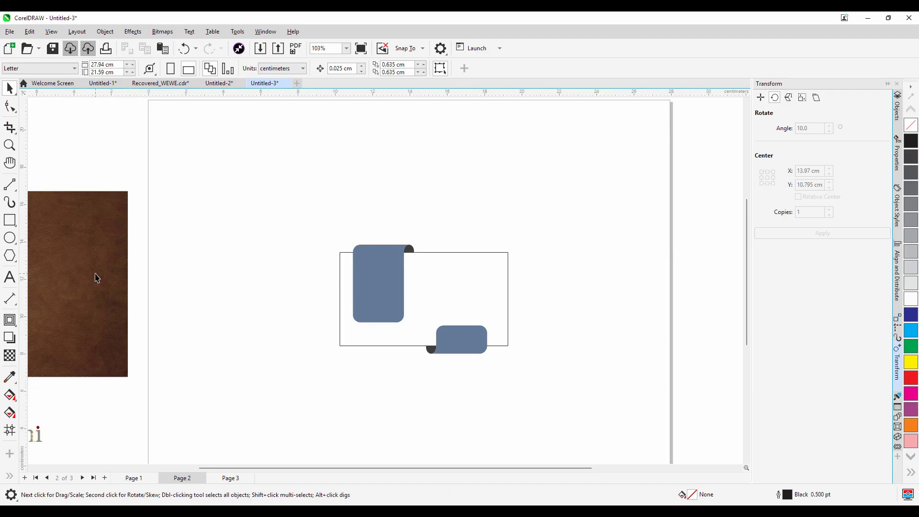
pyautogui.moveTo(97, 277); pyautogui.dragTo(187, 277)
pyautogui.scroll(-4, 175, 271)
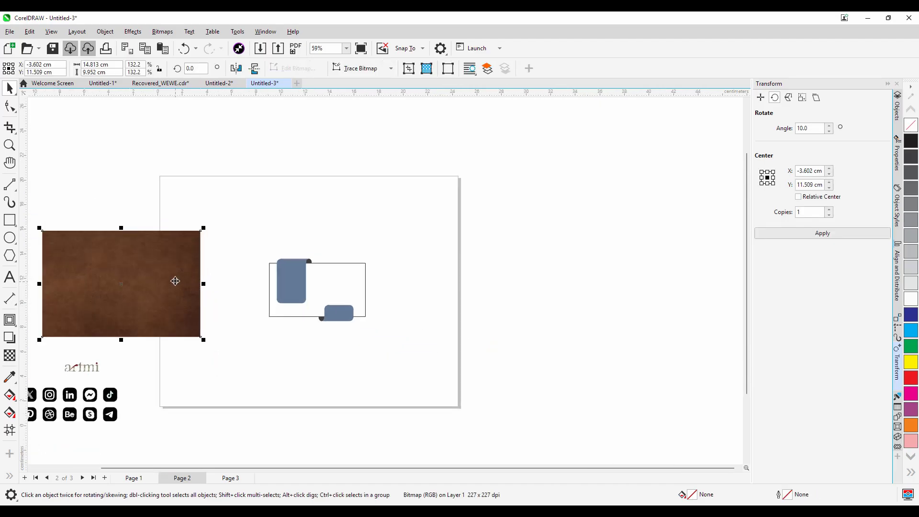
pyautogui.moveTo(93, 263); pyautogui.dragTo(112, 277)
pyautogui.rightClick(112, 278)
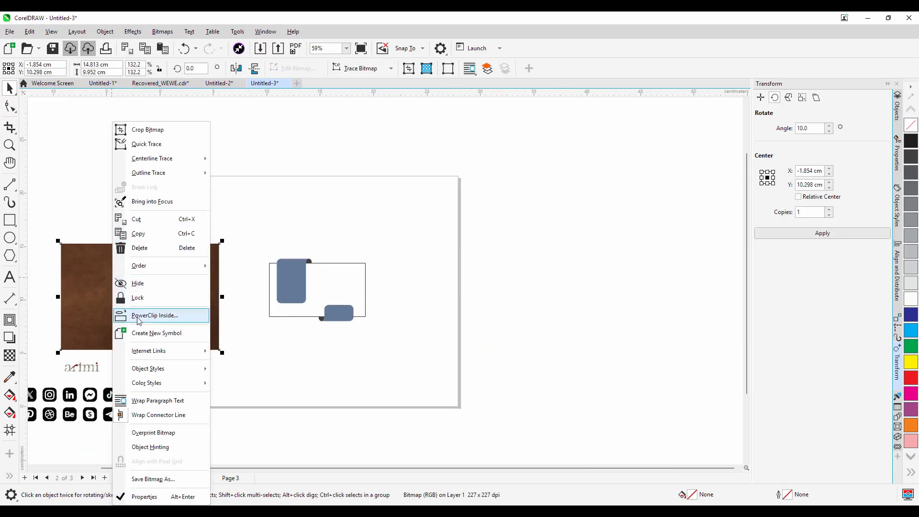
pyautogui.click(141, 315)
pyautogui.click(349, 285)
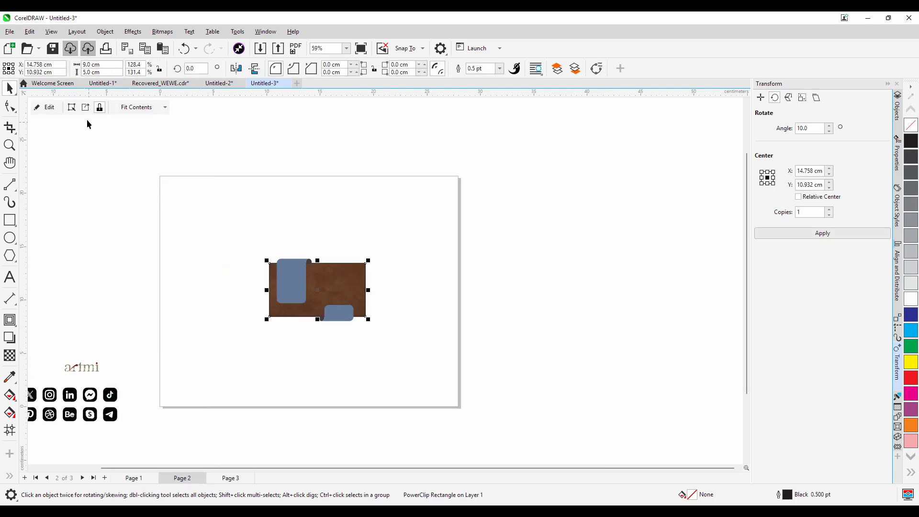
# Step: Select the leather bitmap inside the PowerClip and scale it down to about 10.72 by 7.2 cm
pyautogui.click(71, 107)
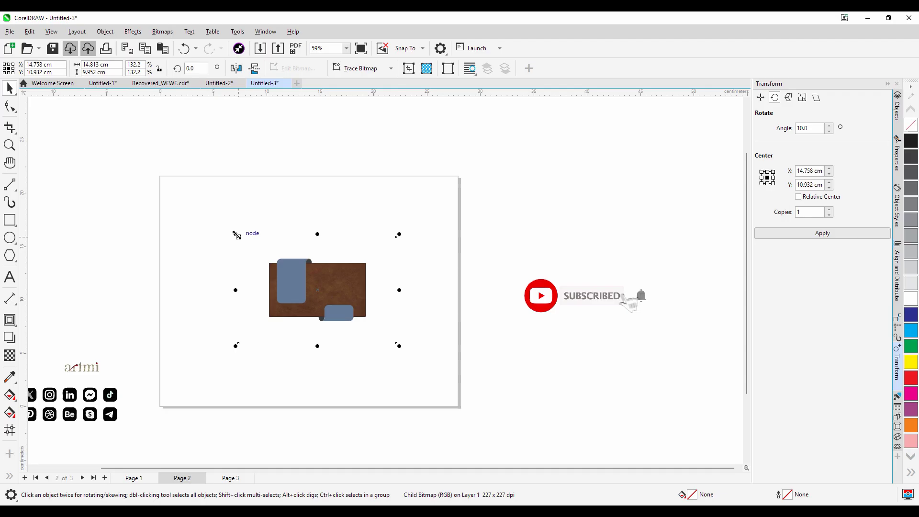
pyautogui.moveTo(236, 235); pyautogui.dragTo(244, 253)
pyautogui.moveTo(399, 346); pyautogui.dragTo(387, 336)
pyautogui.scroll(5, 343, 299)
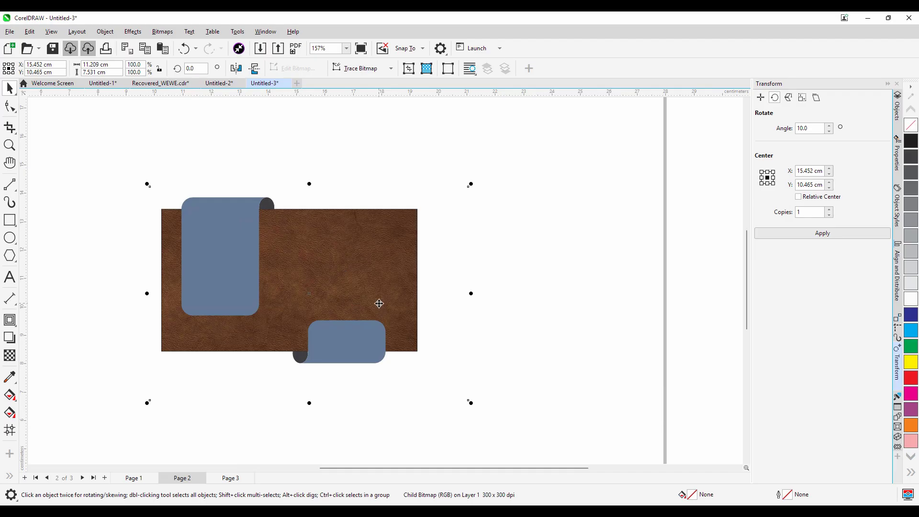
pyautogui.scroll(2, 323, 312)
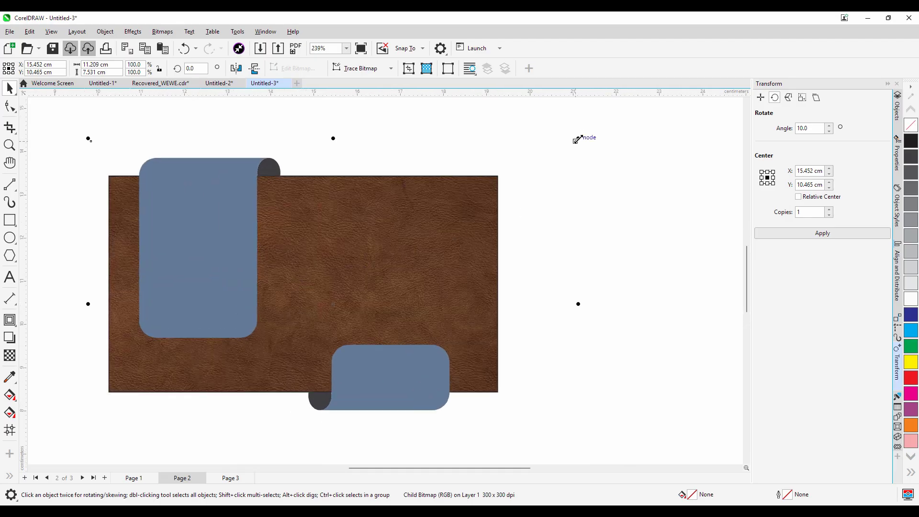
pyautogui.moveTo(578, 139); pyautogui.dragTo(568, 159)
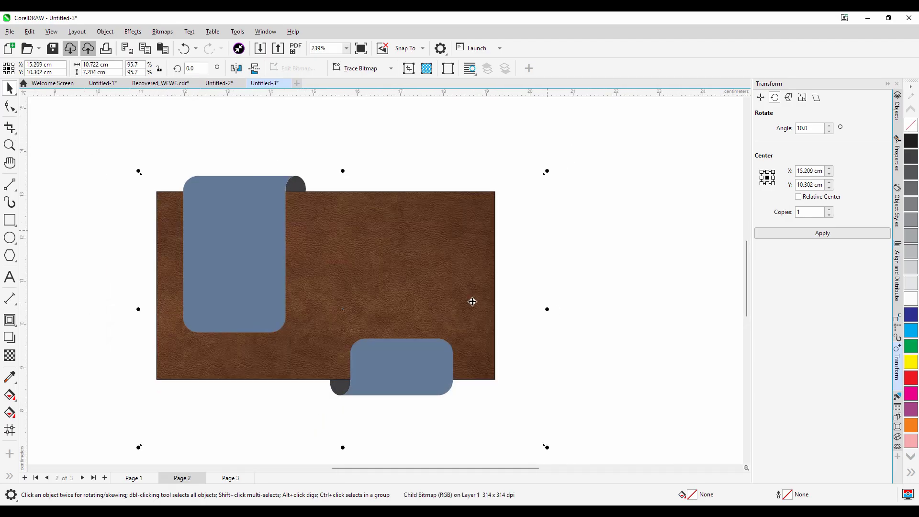
pyautogui.scroll(-2, 472, 302)
pyautogui.click(538, 305)
pyautogui.scroll(2, 303, 308)
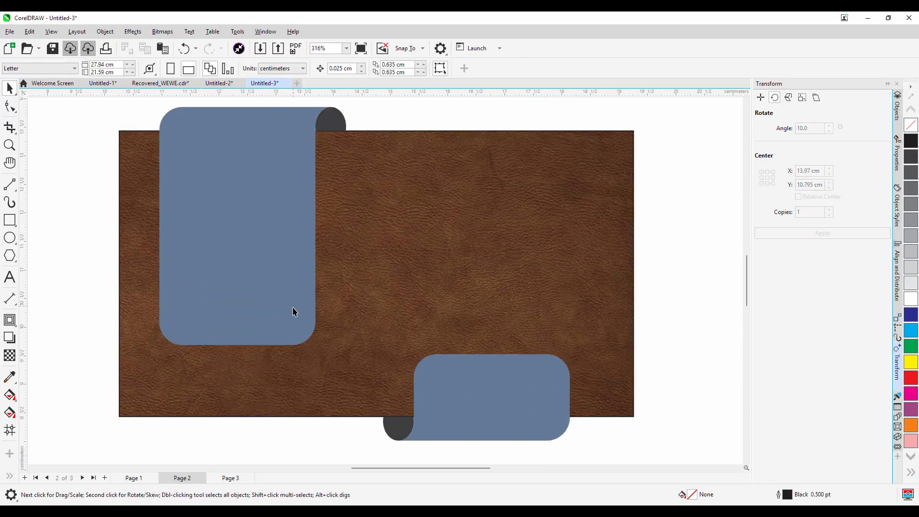
pyautogui.scroll(-4, 476, 244)
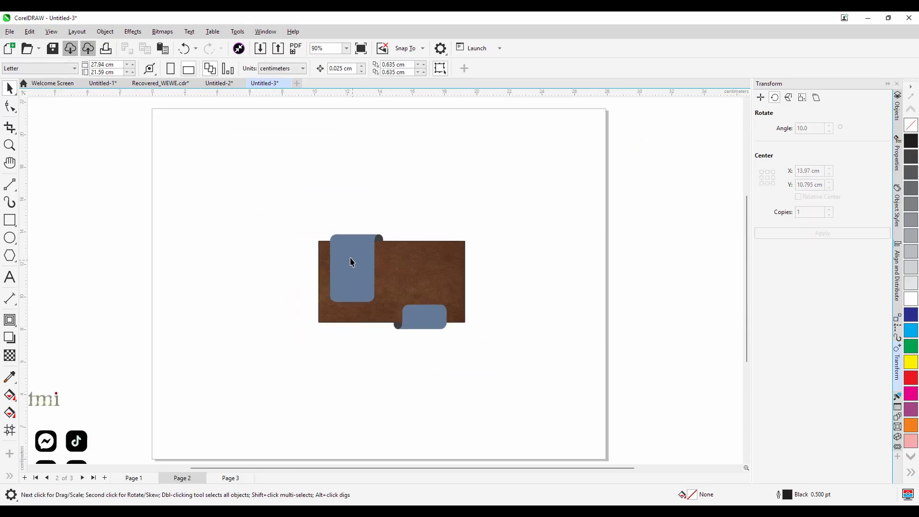
pyautogui.scroll(-3, 274, 294)
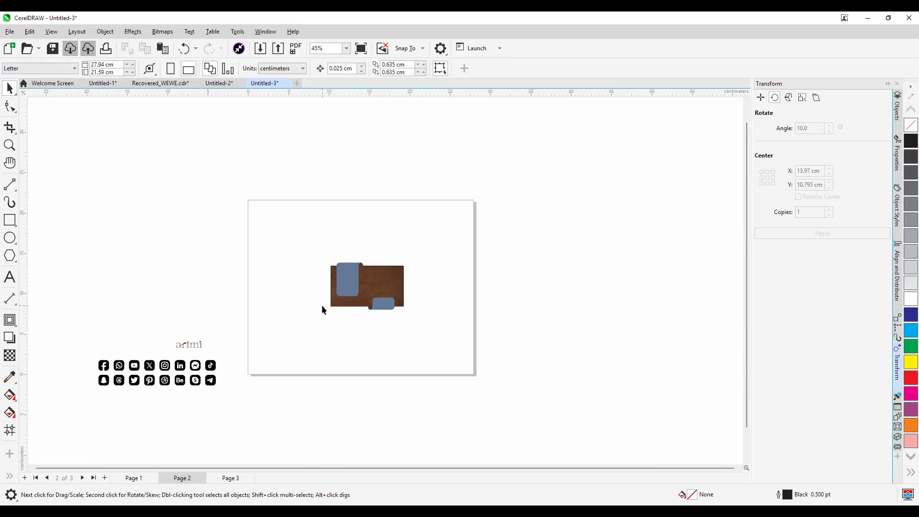
pyautogui.scroll(2, 322, 306)
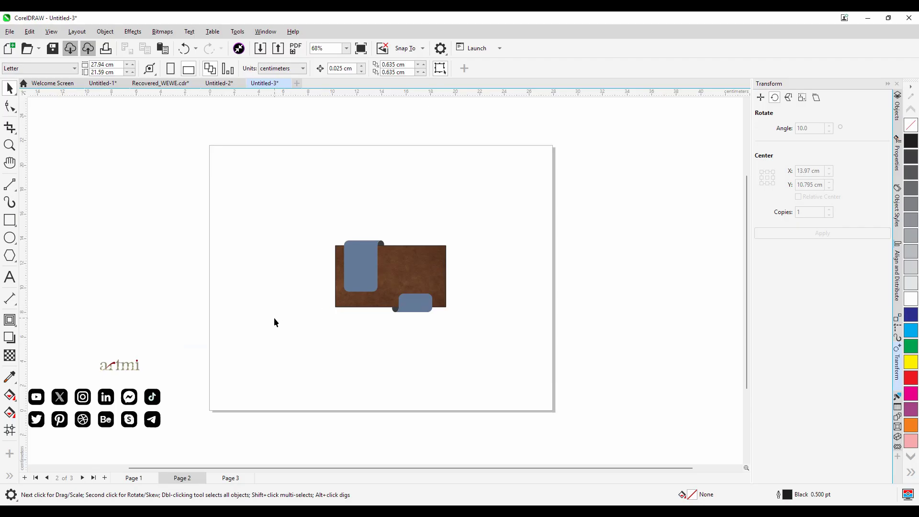
pyautogui.scroll(2, 365, 267)
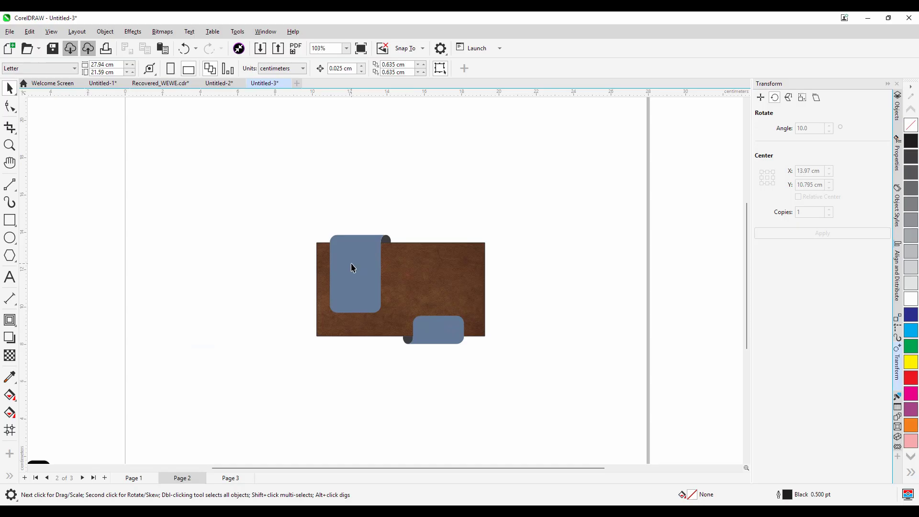
pyautogui.scroll(1, 353, 268)
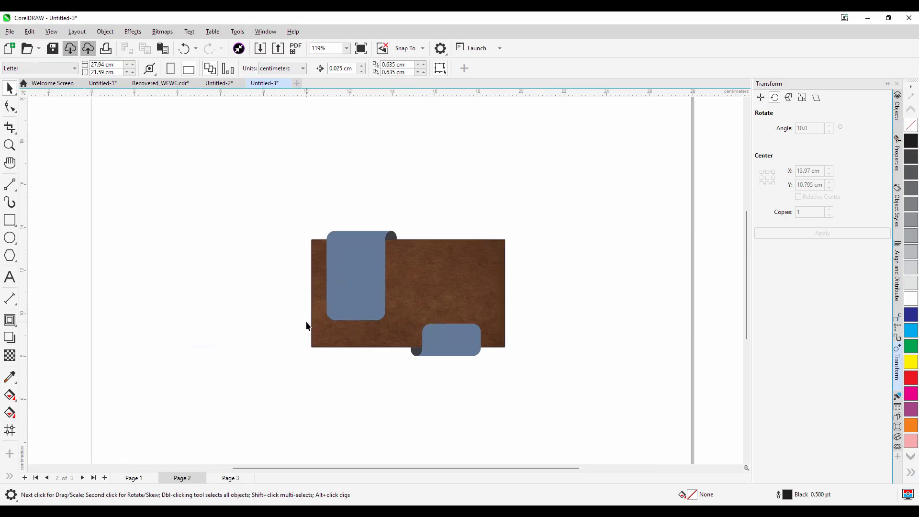
pyautogui.scroll(3, 481, 276)
# Step: Bring the dark leather bitmaps near the card and PowerClip one of them inside the upper tab's main shape
pyautogui.scroll(-7, 550, 290)
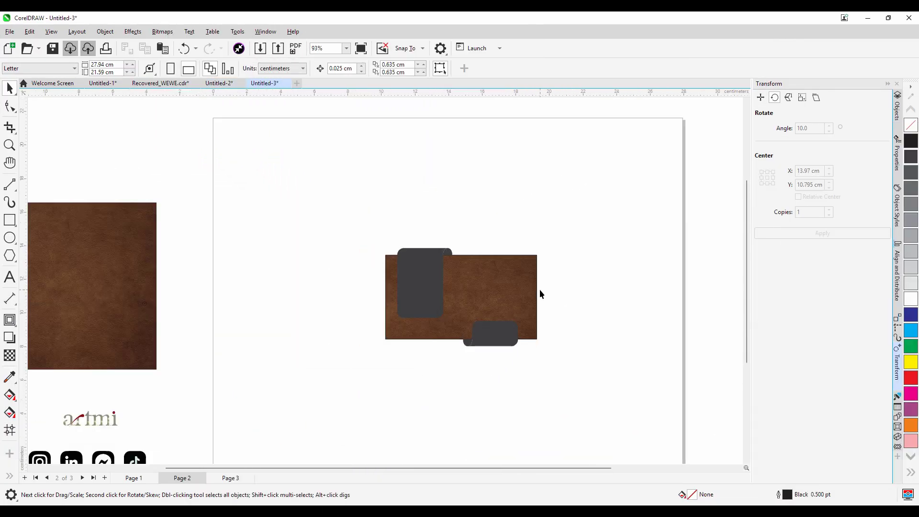
pyautogui.moveTo(86, 275); pyautogui.dragTo(639, 365)
pyautogui.scroll(1, 375, 339)
pyautogui.click(441, 367)
pyautogui.rightClick(636, 360)
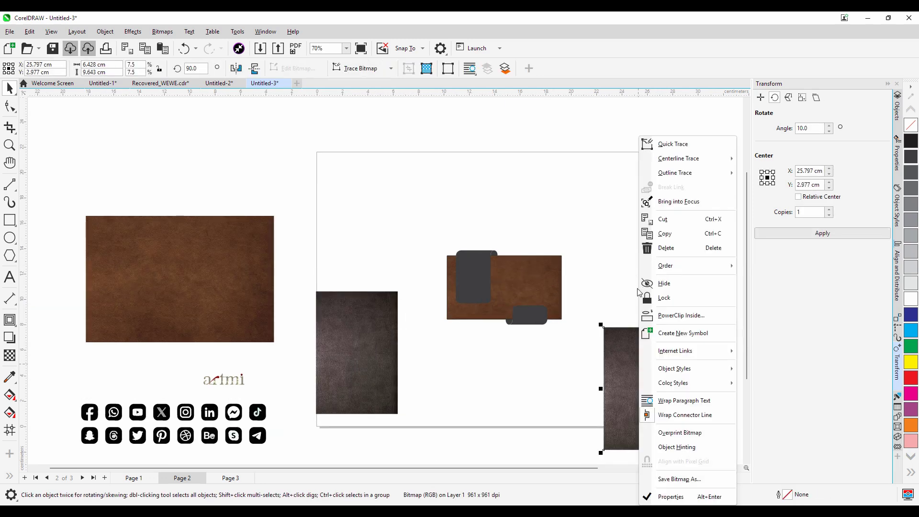
pyautogui.click(682, 316)
pyautogui.click(489, 292)
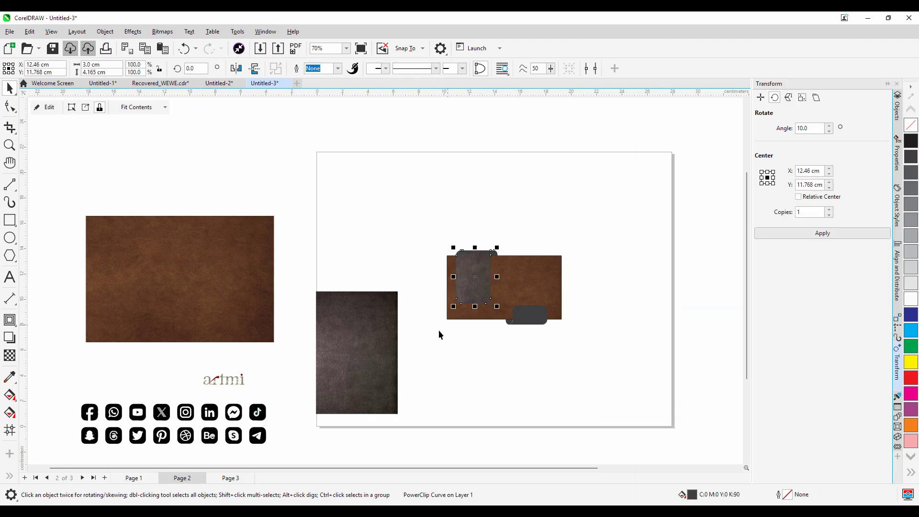
# Step: PowerClip the remaining dark leather bitmap inside the lower tab's main shape
pyautogui.click(371, 341)
pyautogui.rightClick(370, 340)
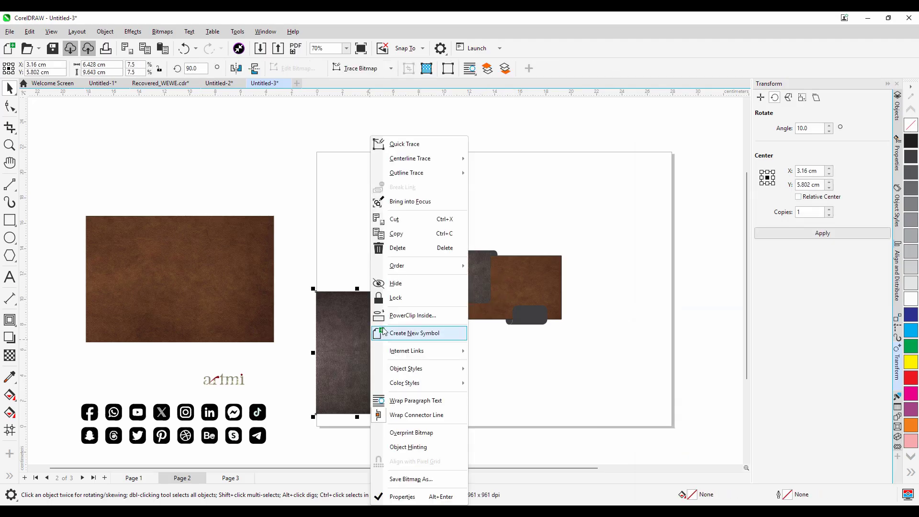
pyautogui.click(393, 314)
pyautogui.click(524, 321)
pyautogui.click(530, 339)
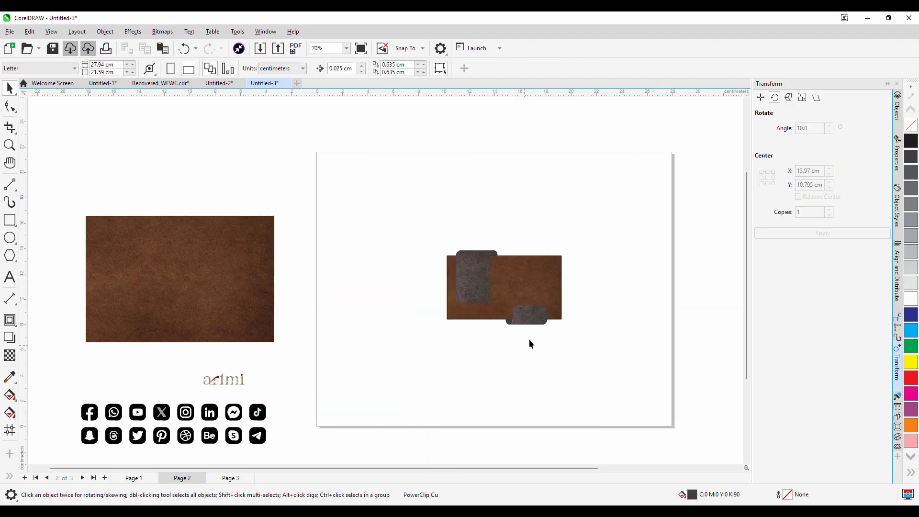
# Step: Add a Small Glow drop shadow to the upper leather tab and set its merge mode to Subtract
pyautogui.scroll(5, 567, 285)
pyautogui.scroll(4, 446, 267)
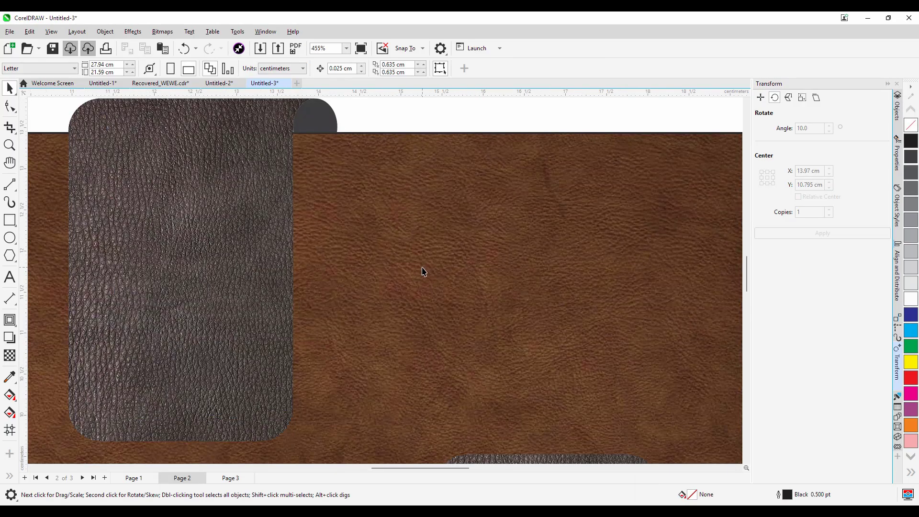
pyautogui.scroll(-3, 396, 172)
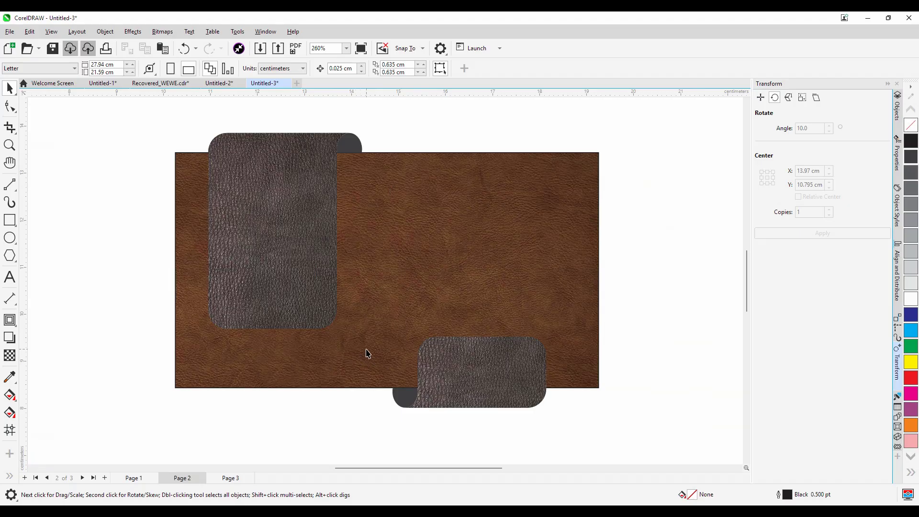
pyautogui.scroll(-1, 369, 354)
pyautogui.scroll(-2, 458, 376)
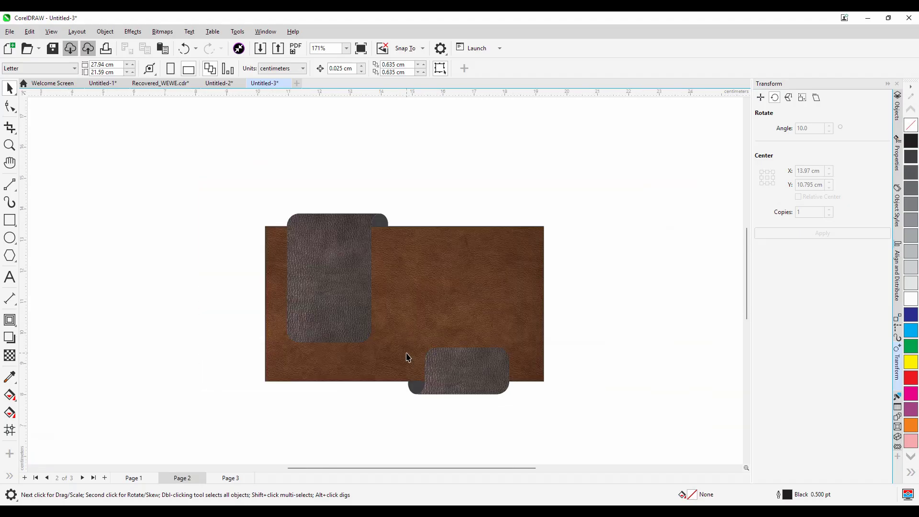
pyautogui.click(355, 311)
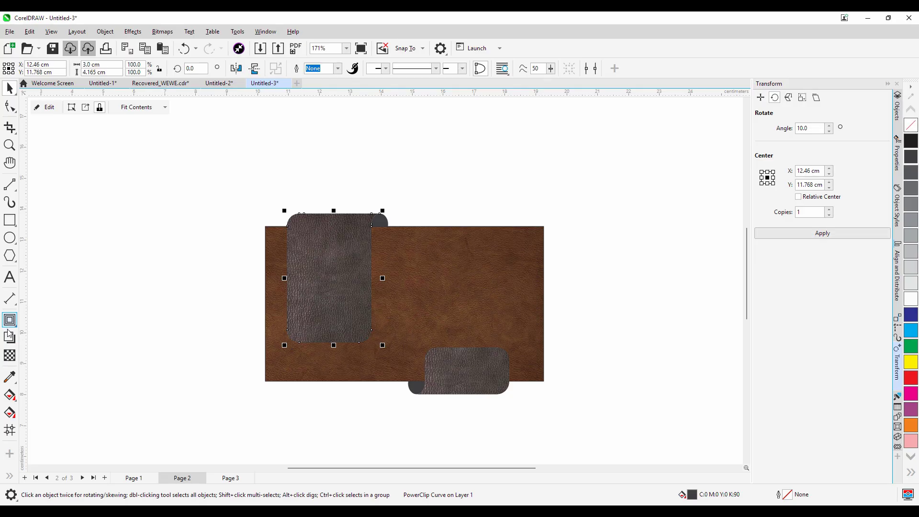
pyautogui.click(9, 336)
pyautogui.click(24, 69)
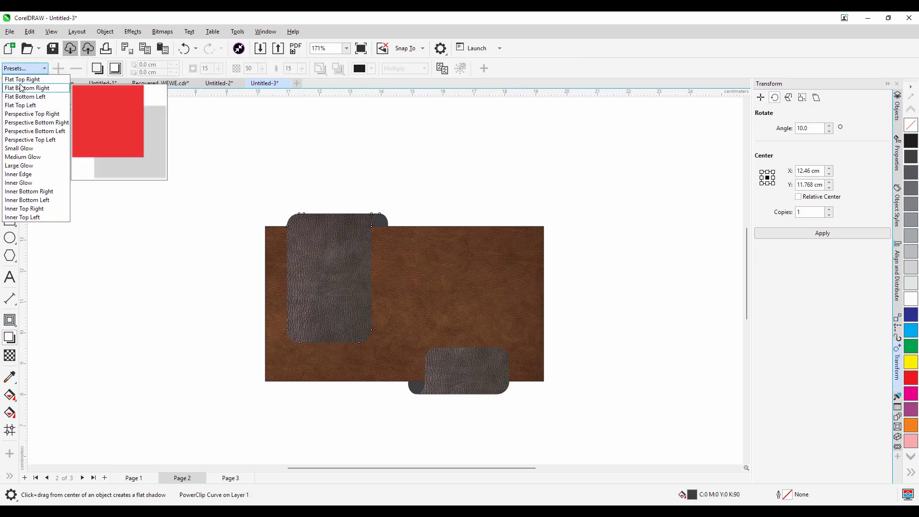
pyautogui.click(26, 149)
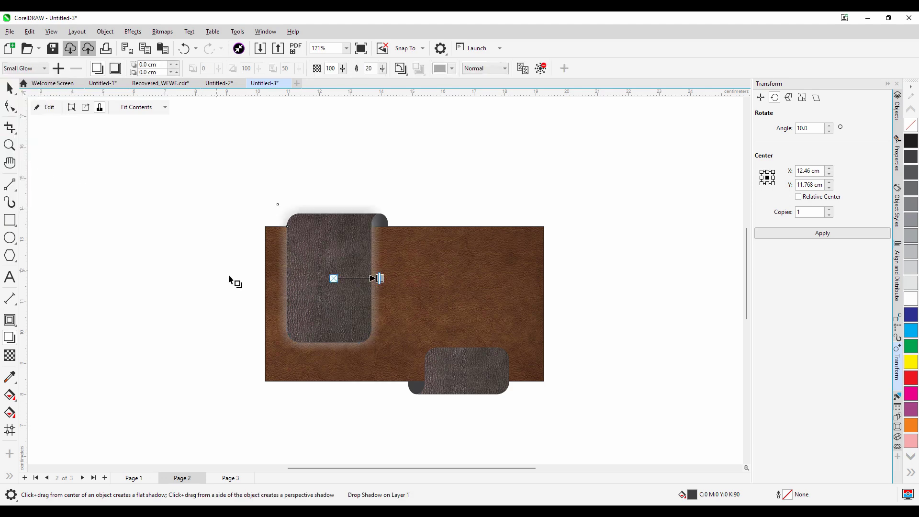
pyautogui.click(480, 68)
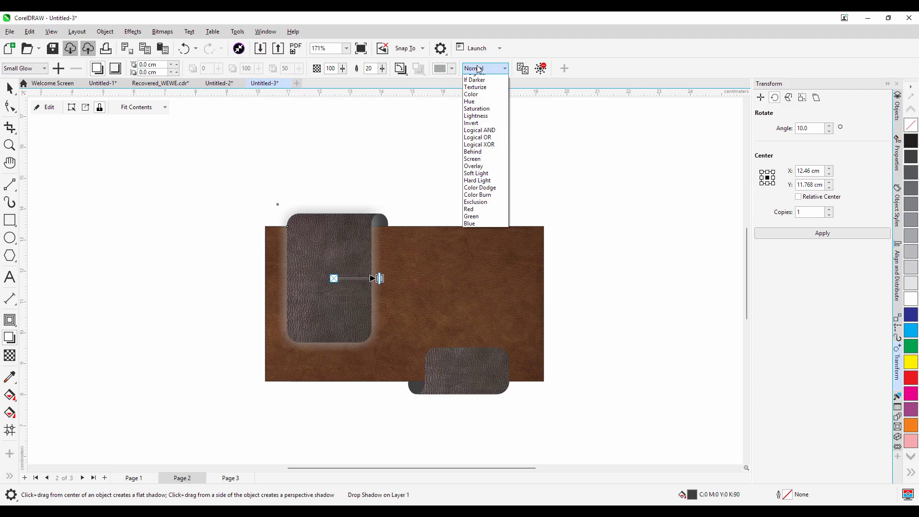
pyautogui.click(483, 93)
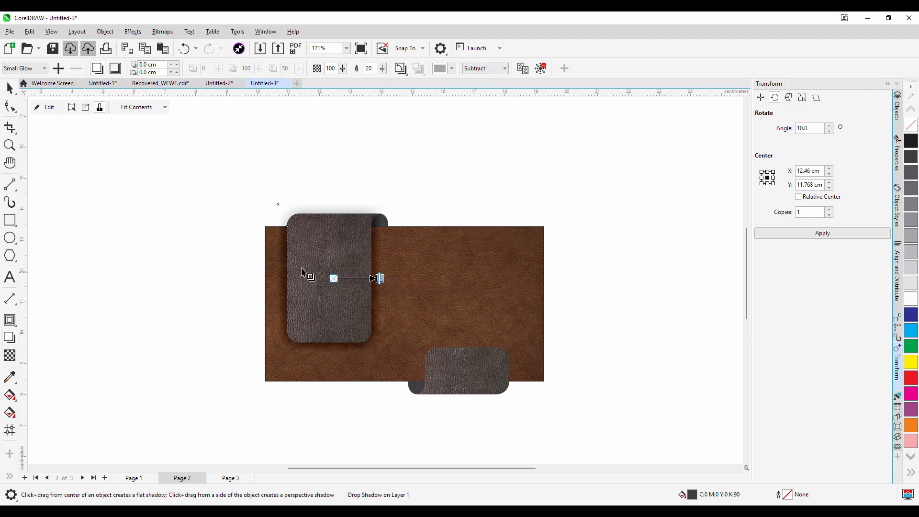
pyautogui.click(9, 87)
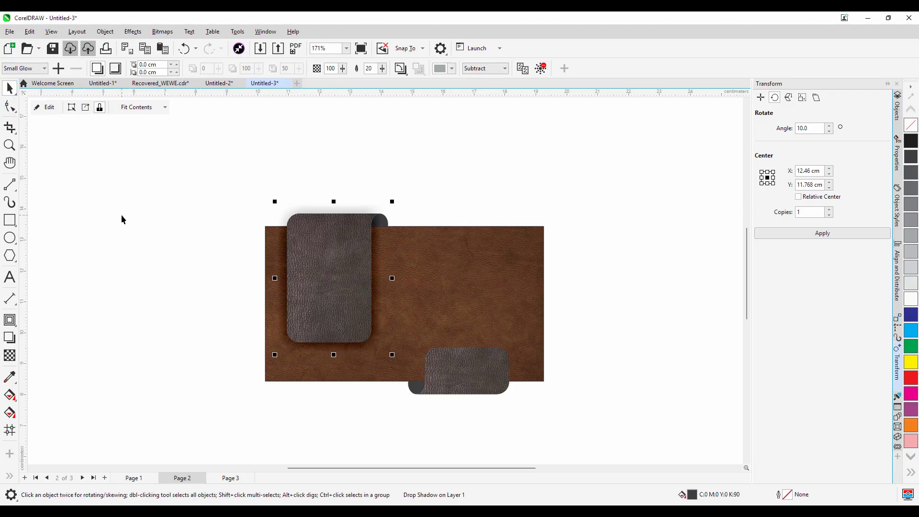
pyautogui.click(121, 215)
# Step: Break the drop shadow apart from the upper tab and PowerClip it inside the brown leather rectangle
pyautogui.click(284, 217)
pyautogui.rightClick(286, 215)
pyautogui.click(335, 280)
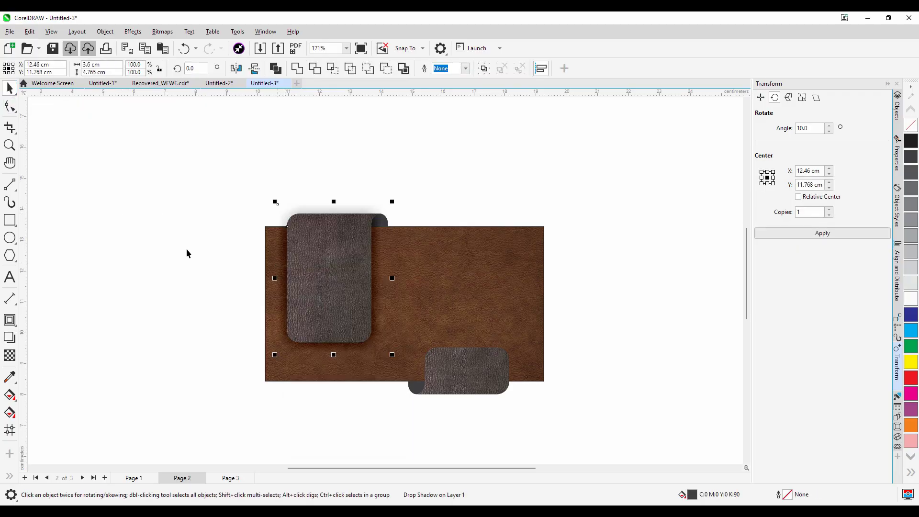
pyautogui.rightClick(285, 217)
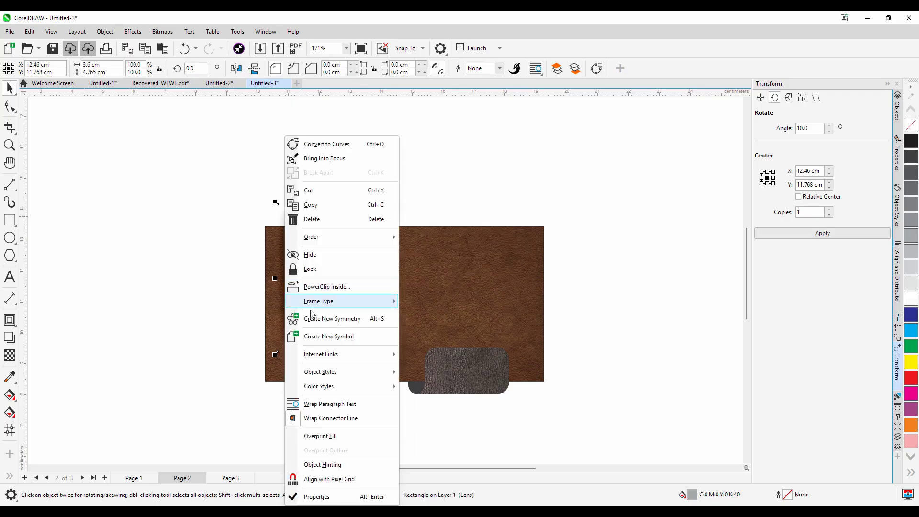
pyautogui.click(279, 319)
pyautogui.click(276, 361)
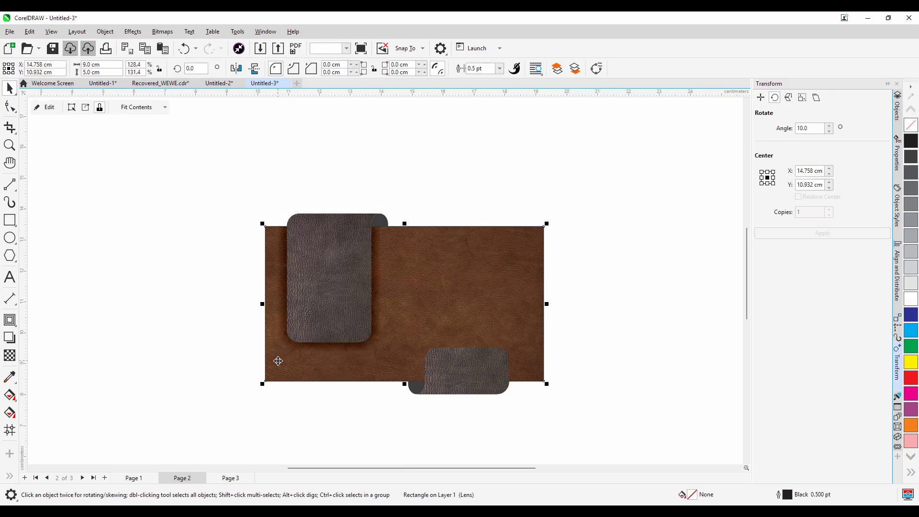
pyautogui.click(205, 348)
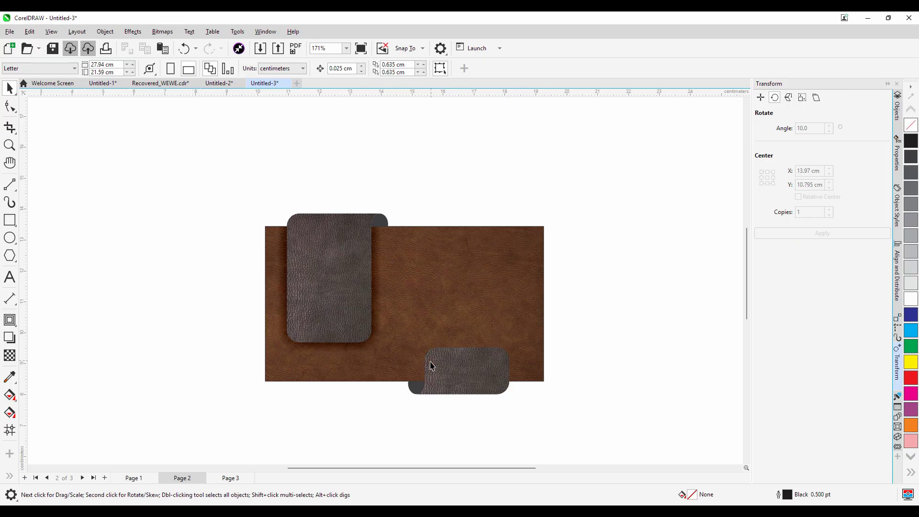
# Step: Add a Small Glow drop shadow to the lower leather tab and set its merge mode to Subtract
pyautogui.click(456, 372)
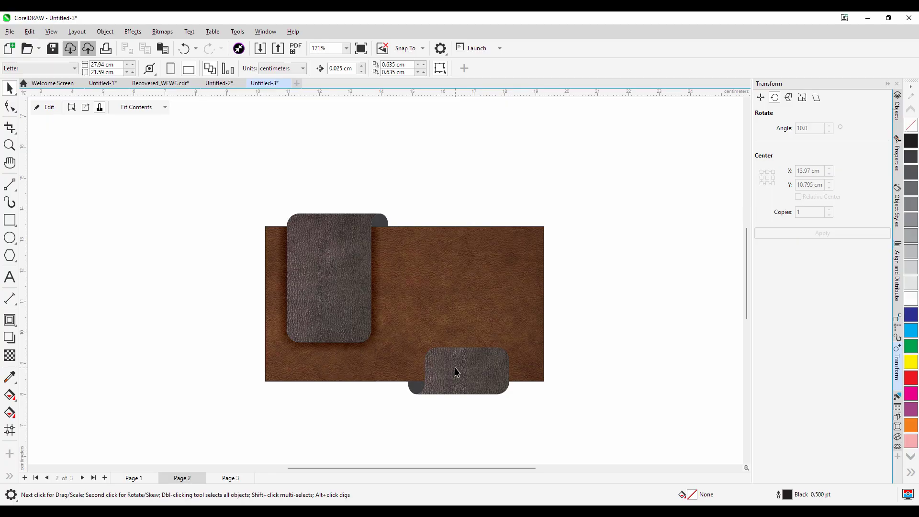
pyautogui.click(9, 337)
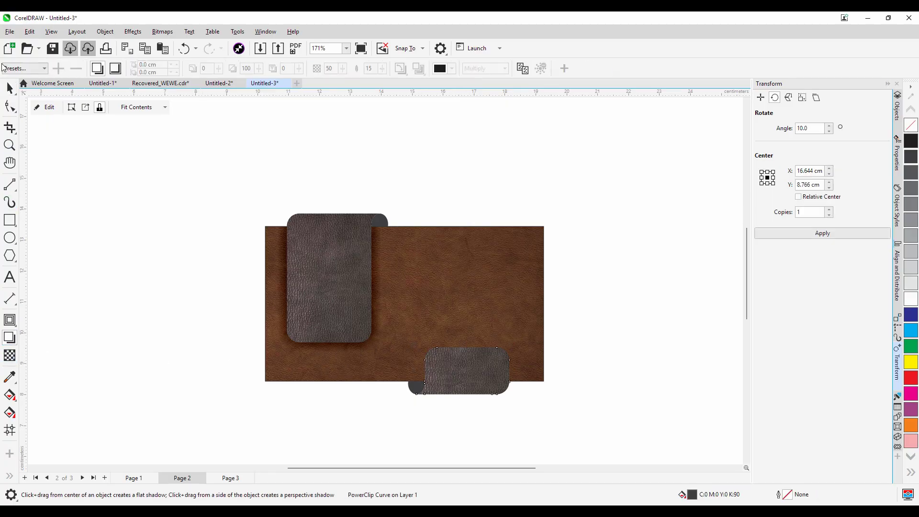
pyautogui.click(25, 68)
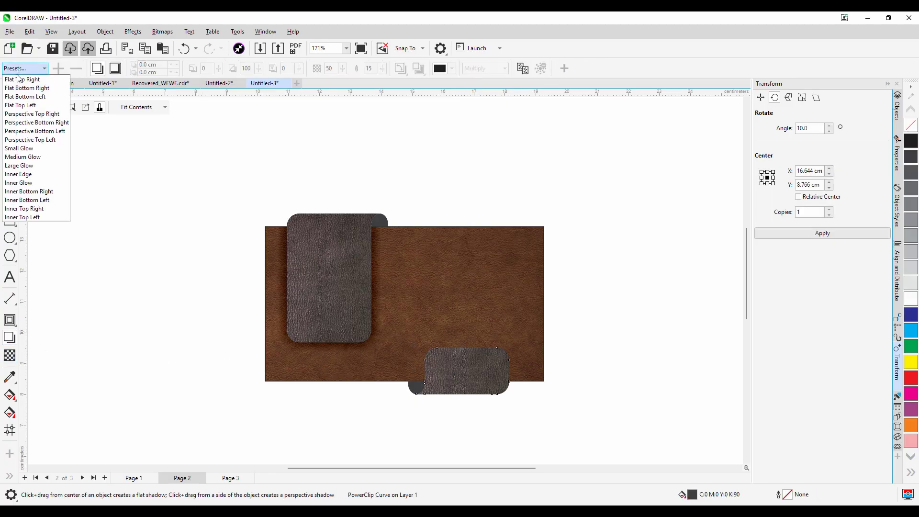
pyautogui.click(19, 148)
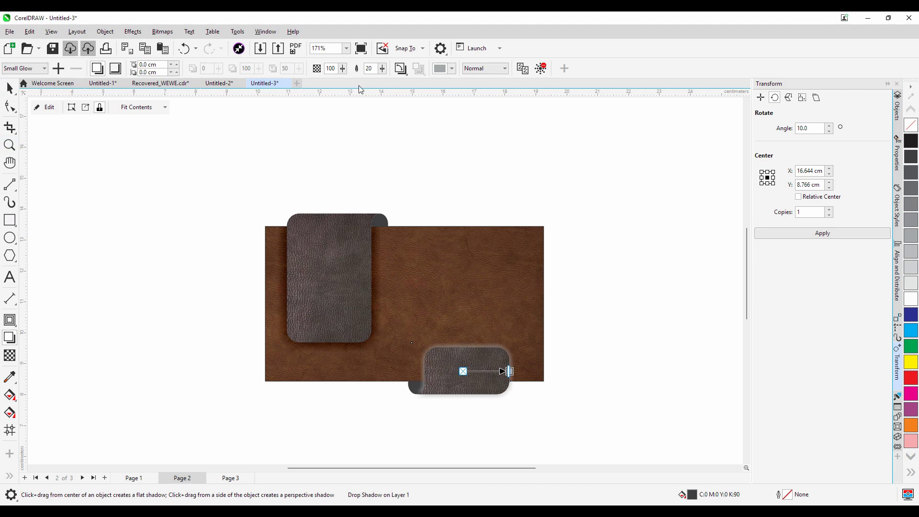
pyautogui.click(476, 70)
pyautogui.scroll(3, 476, 70)
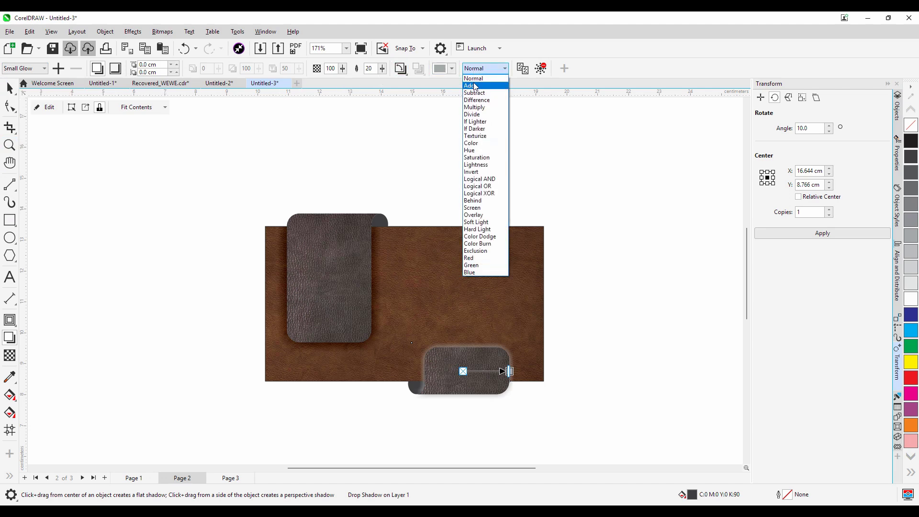
pyautogui.click(476, 92)
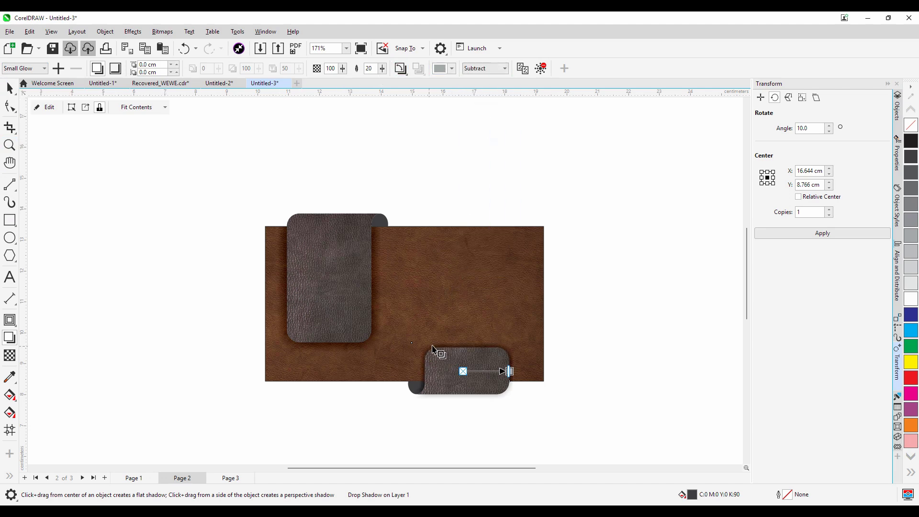
pyautogui.click(10, 89)
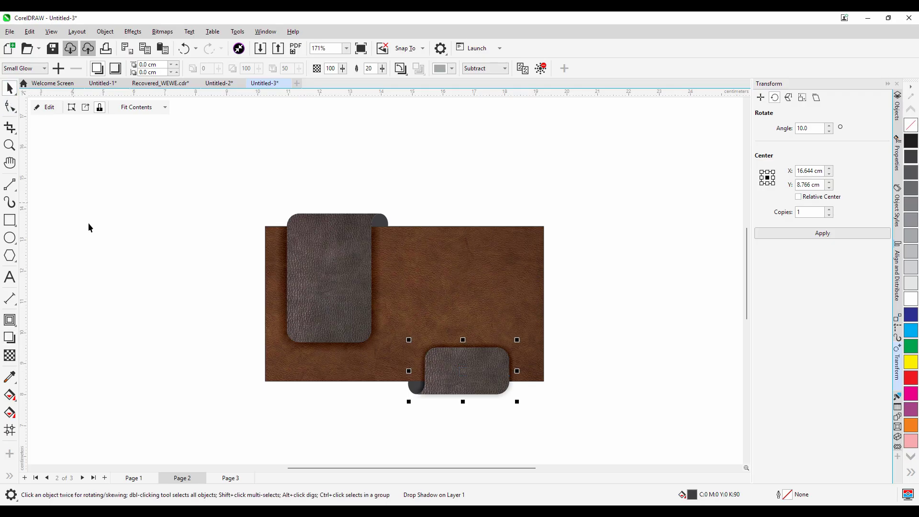
pyautogui.click(254, 335)
pyautogui.scroll(-1, 256, 337)
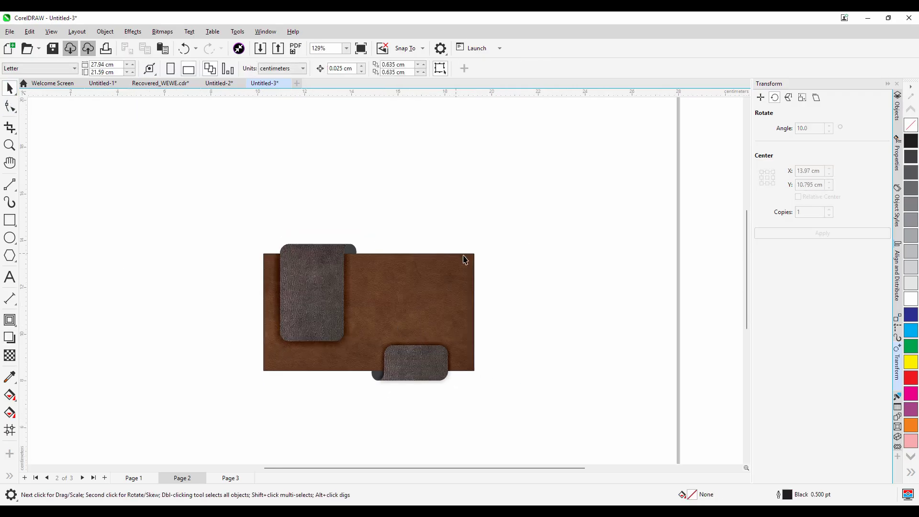
pyautogui.scroll(1, 378, 230)
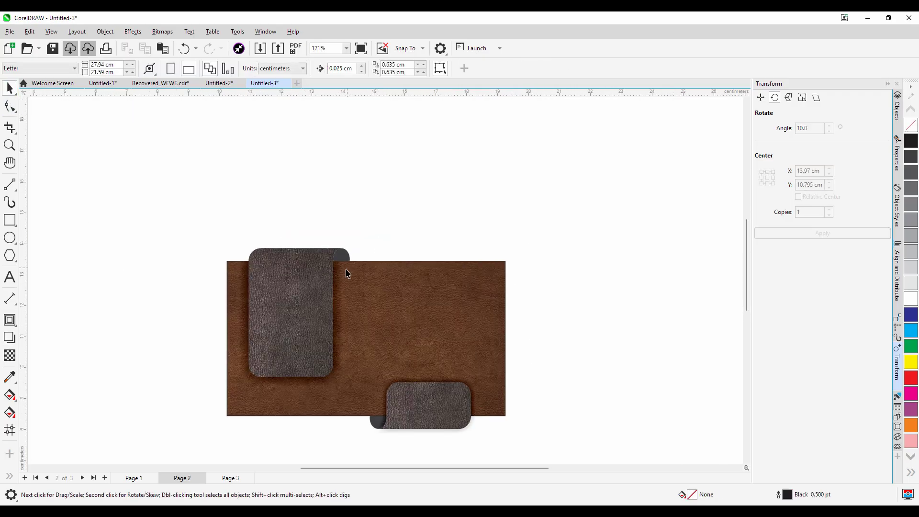
pyautogui.scroll(-1, 412, 228)
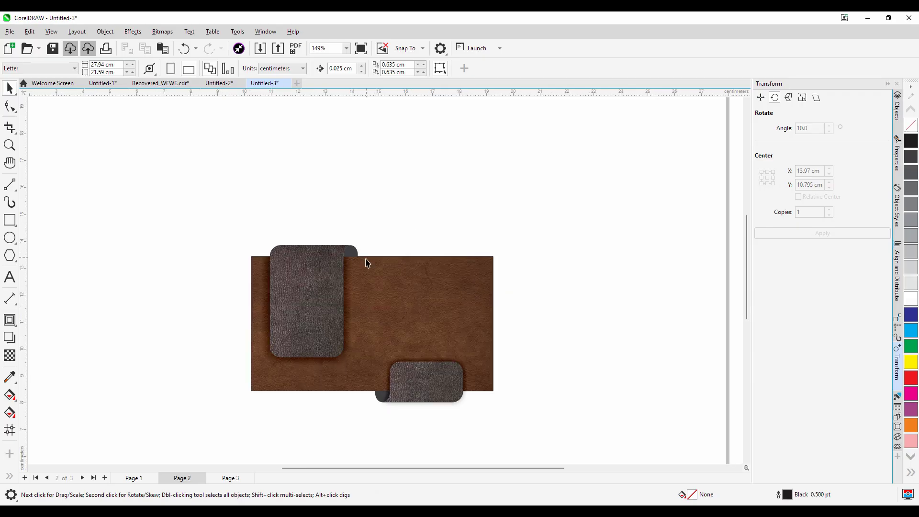
pyautogui.scroll(1, 259, 334)
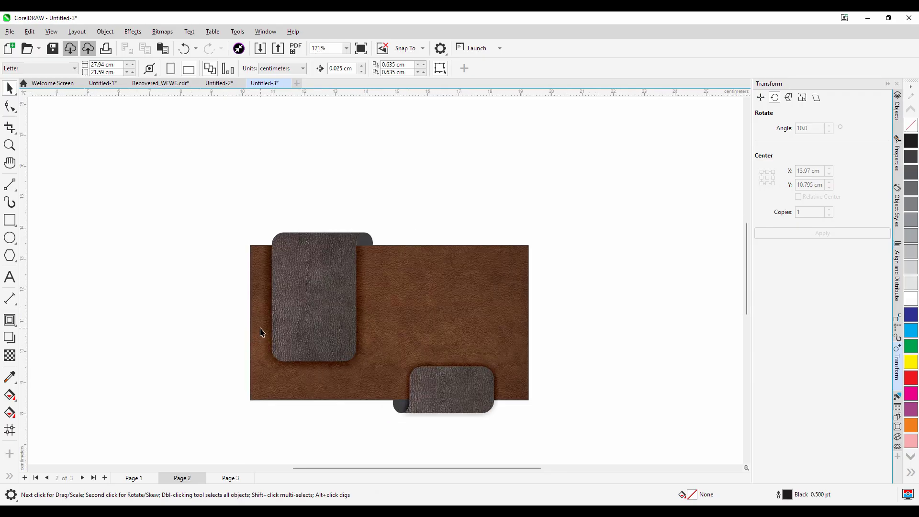
pyautogui.scroll(1, 262, 333)
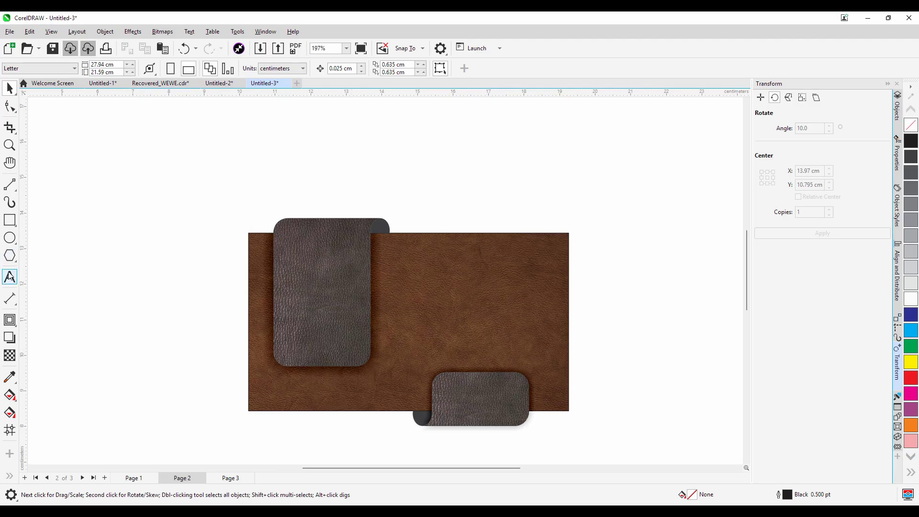
pyautogui.click(10, 185)
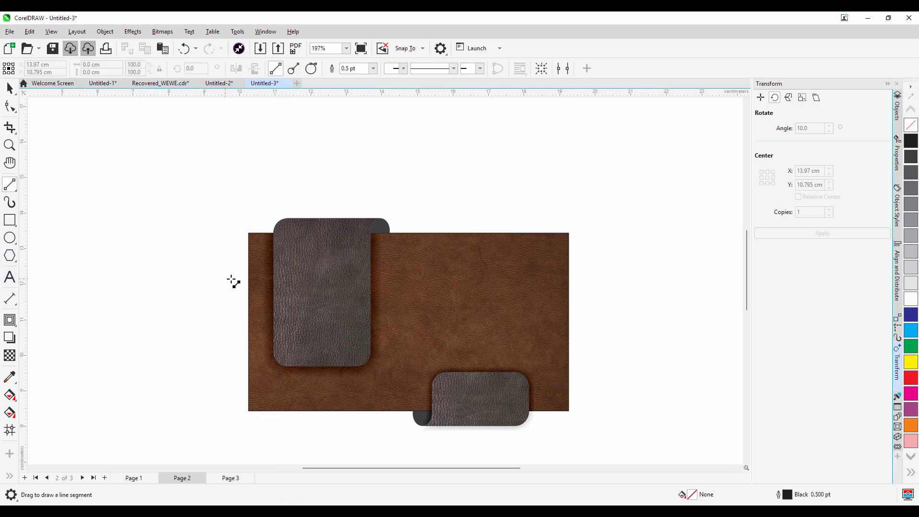
pyautogui.scroll(3, 234, 257)
pyautogui.scroll(5, 450, 230)
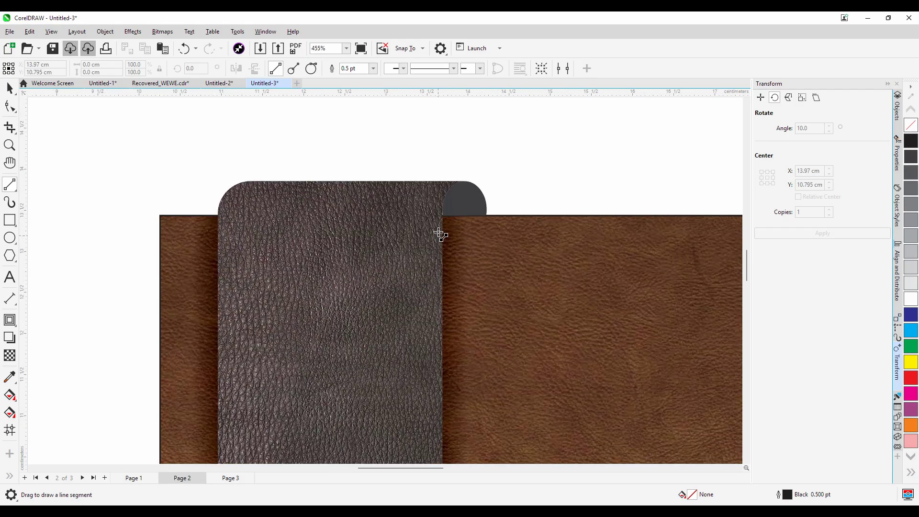
pyautogui.moveTo(437, 224); pyautogui.dragTo(435, 249)
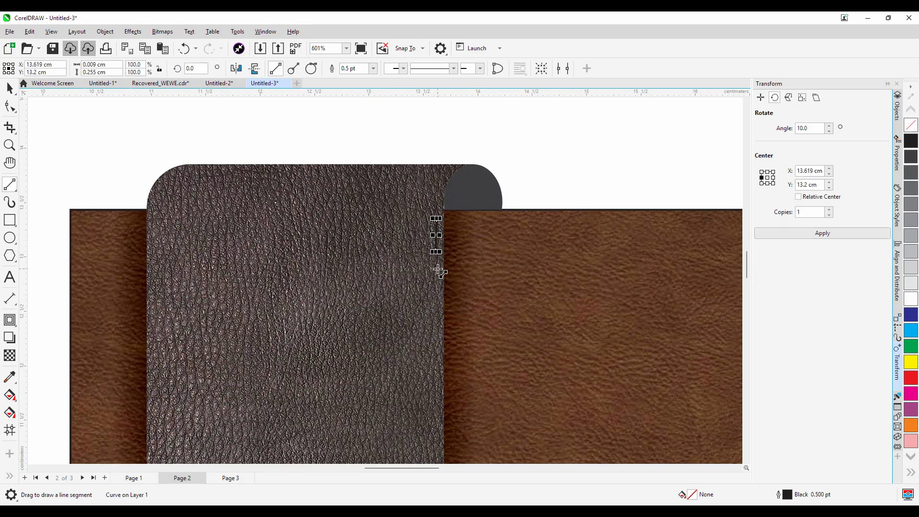
pyautogui.press('Escape')
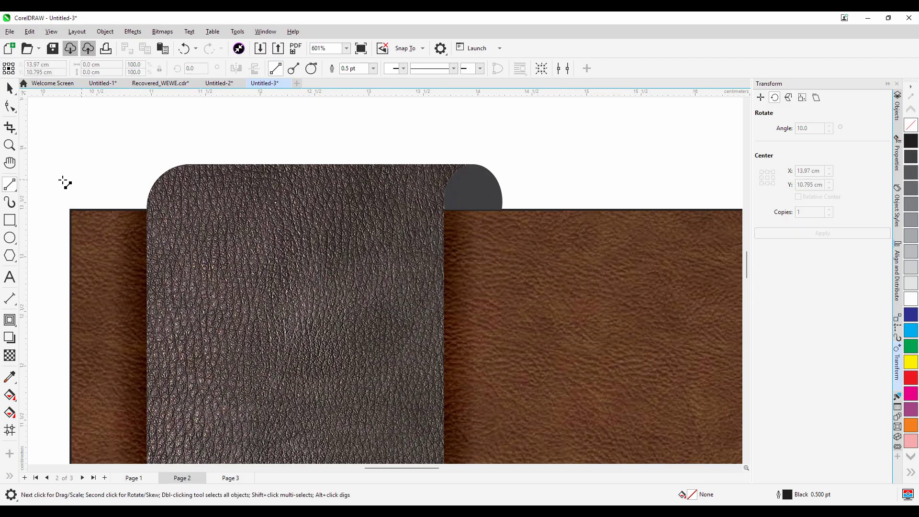
# Step: Draw a slightly bowed vertical 3-point curve about 0.19 cm tall just inside the upper tab's right edge, near the fold
pyautogui.click(14, 188)
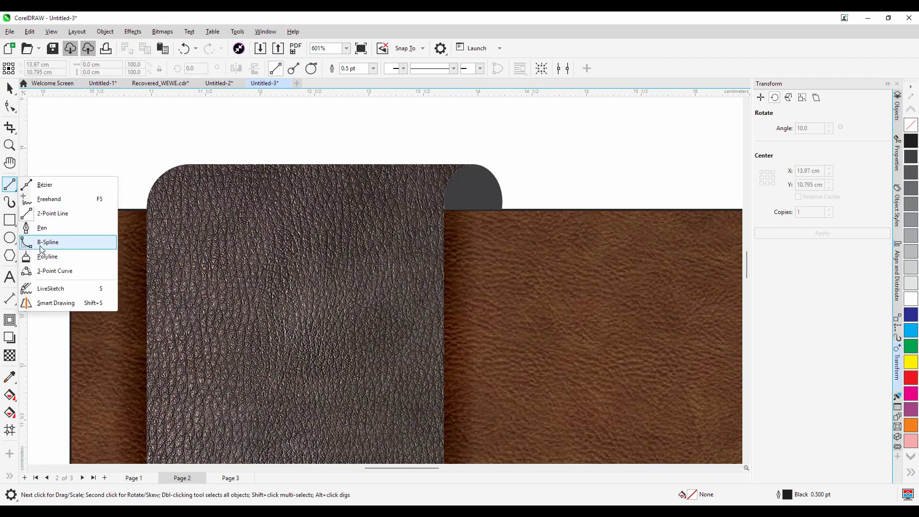
pyautogui.click(47, 271)
pyautogui.scroll(3, 444, 238)
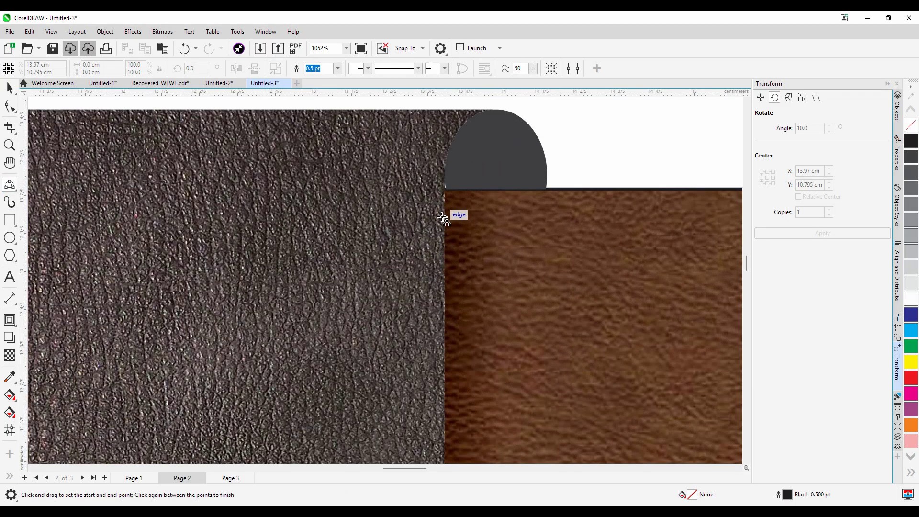
pyautogui.moveTo(435, 215); pyautogui.dragTo(434, 257)
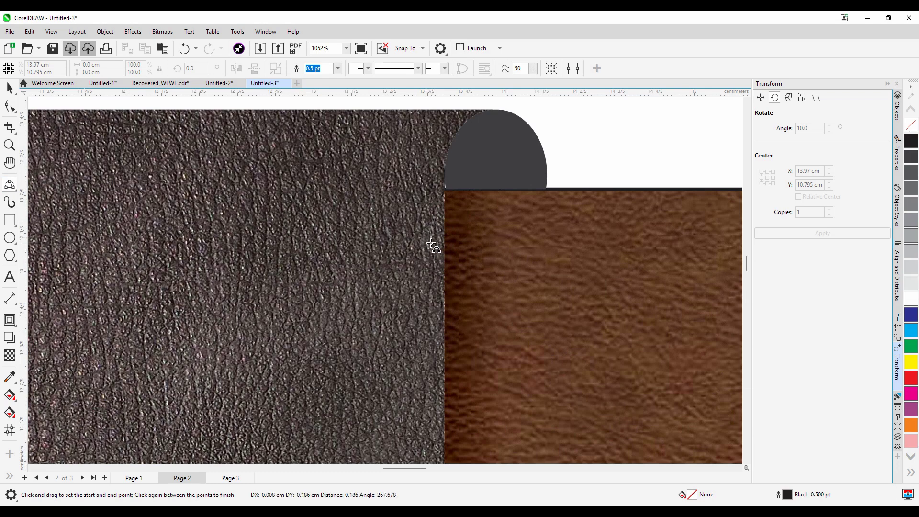
pyautogui.click(432, 244)
pyautogui.press('space')
pyautogui.scroll(1, 438, 234)
# Step: Set the short curve's outline to Hairline and add a one-step outside contour offset 0.023 cm around it
pyautogui.click(338, 68)
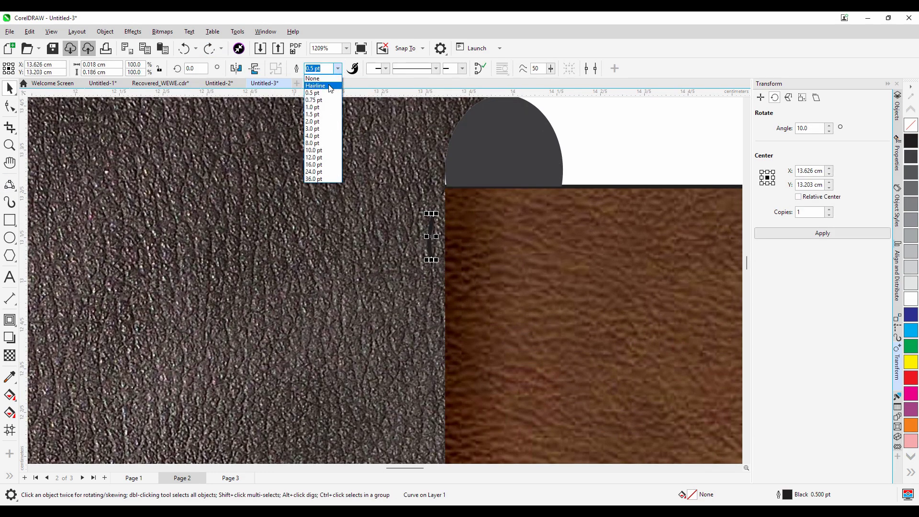
pyautogui.click(318, 76)
pyautogui.scroll(3, 438, 235)
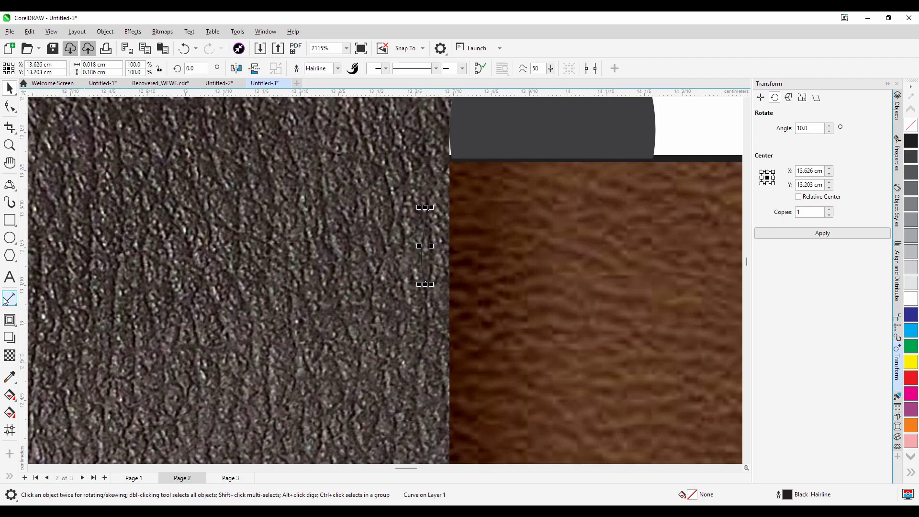
pyautogui.click(9, 320)
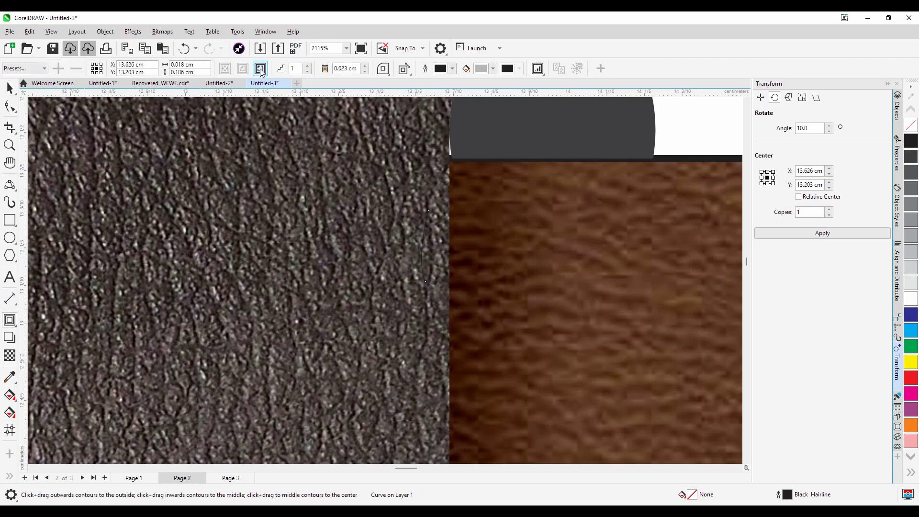
pyautogui.moveTo(423, 246); pyautogui.dragTo(413, 246)
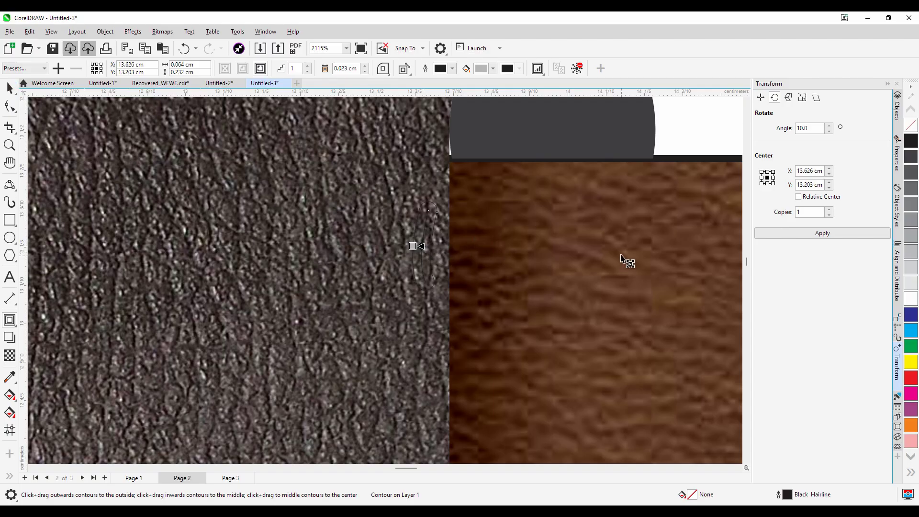
# Step: Break the contour apart and delete the original short curve, keeping only the surrounding stitch shape
pyautogui.click(10, 88)
pyautogui.scroll(1, 433, 221)
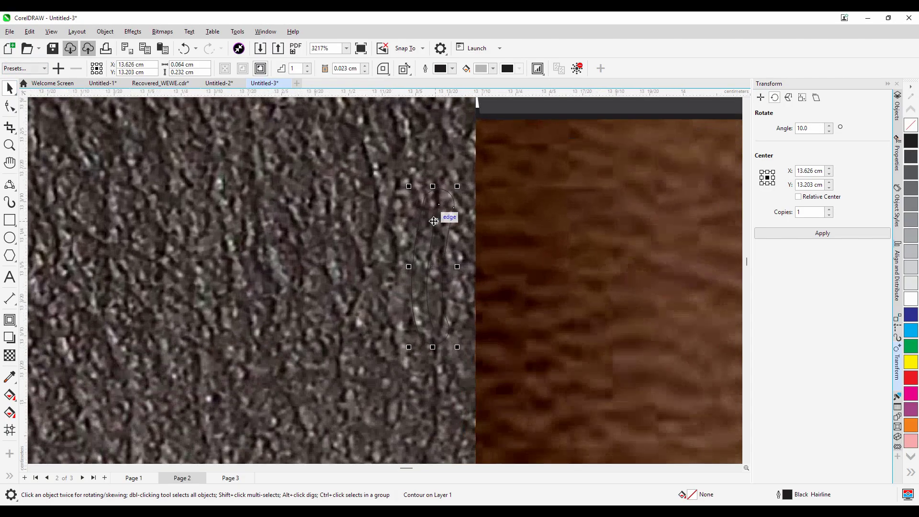
pyautogui.scroll(1, 434, 222)
pyautogui.click(456, 222)
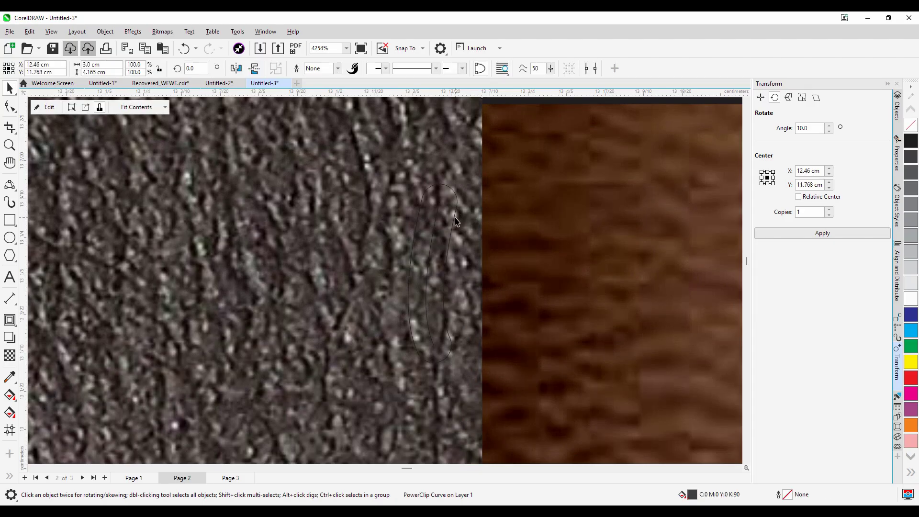
pyautogui.rightClick(456, 221)
pyautogui.click(485, 225)
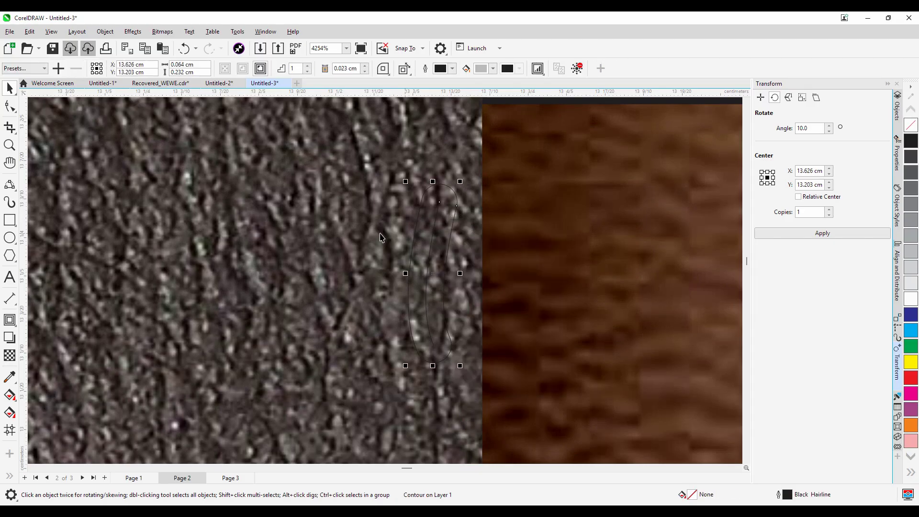
pyautogui.click(420, 257)
pyautogui.click(428, 270)
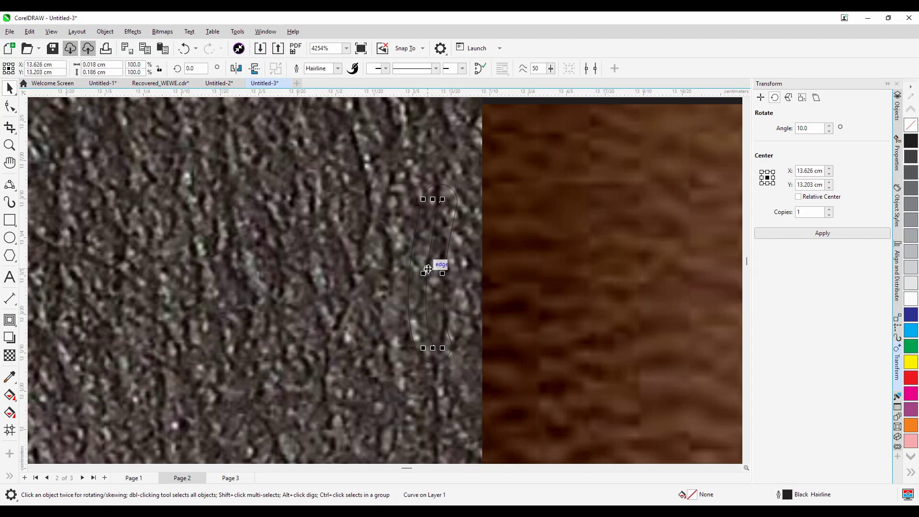
pyautogui.press('Escape')
pyautogui.scroll(-3, 429, 253)
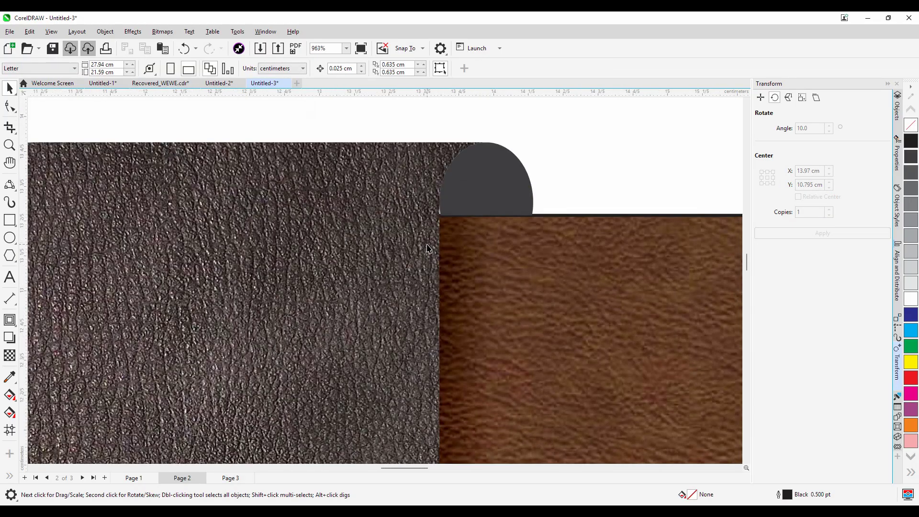
# Step: Fill the stitch shape with a brown sampled from the leather background (C:40 M:75 Y:98 K:53) and remove its outline
pyautogui.click(429, 244)
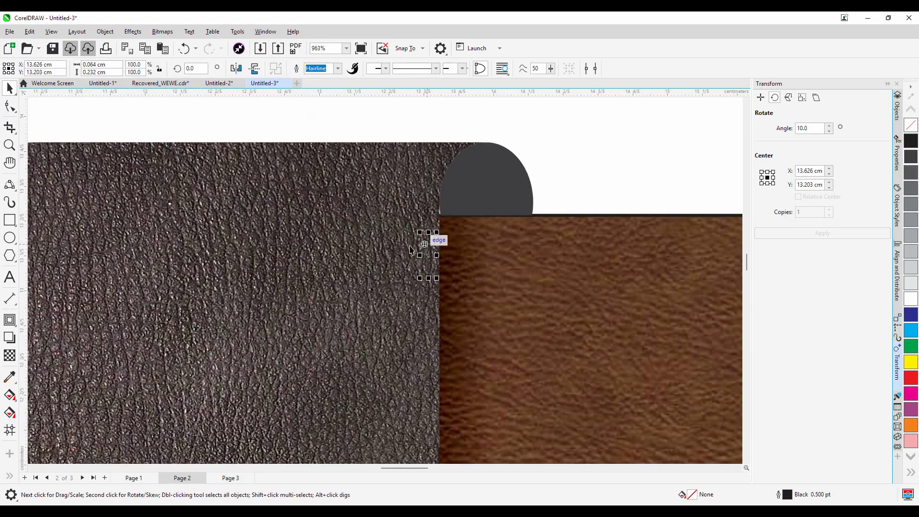
pyautogui.click(10, 377)
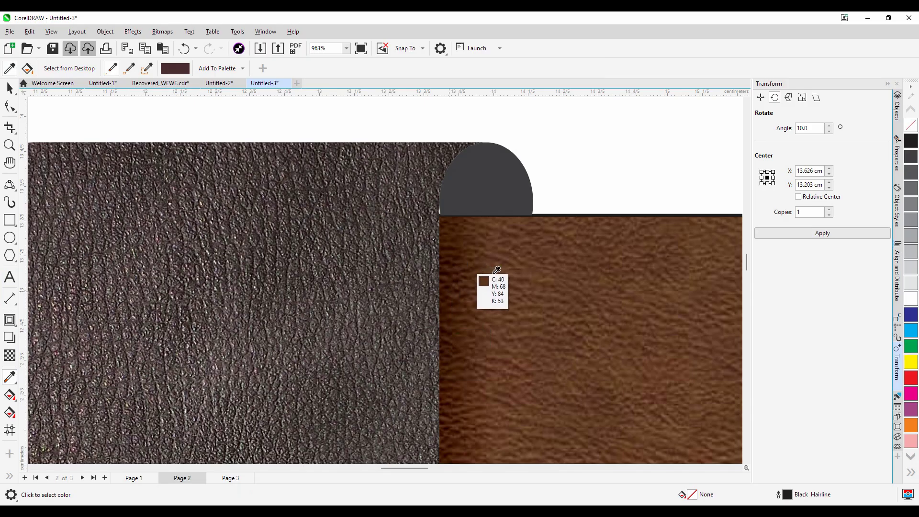
pyautogui.click(520, 271)
pyautogui.scroll(1, 421, 259)
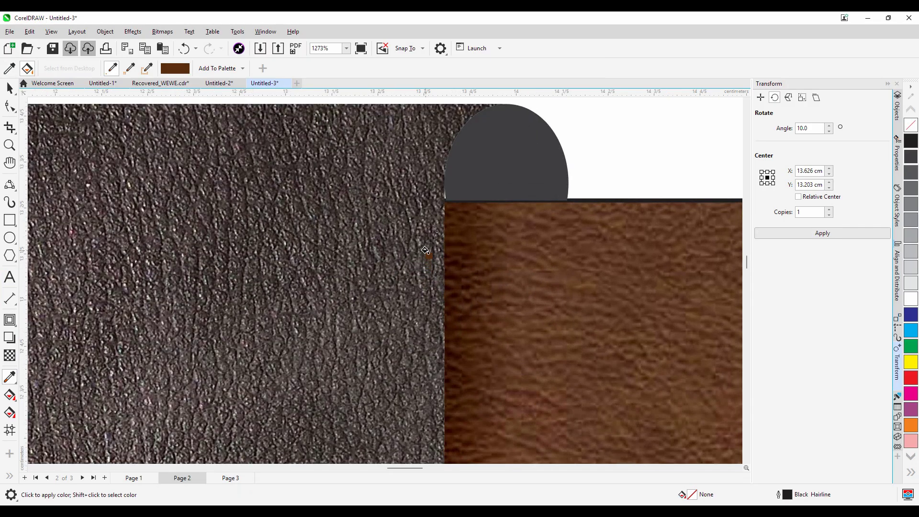
pyautogui.click(426, 249)
pyautogui.scroll(-4, 426, 249)
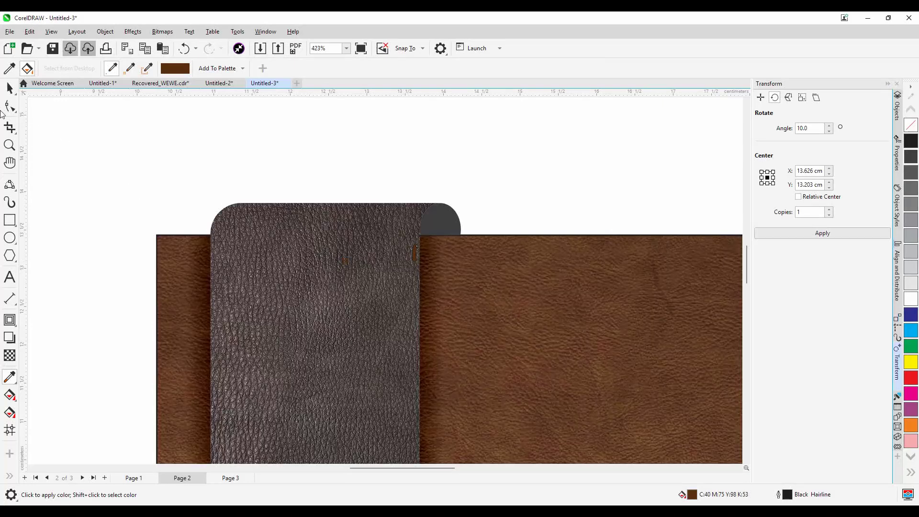
pyautogui.click(10, 88)
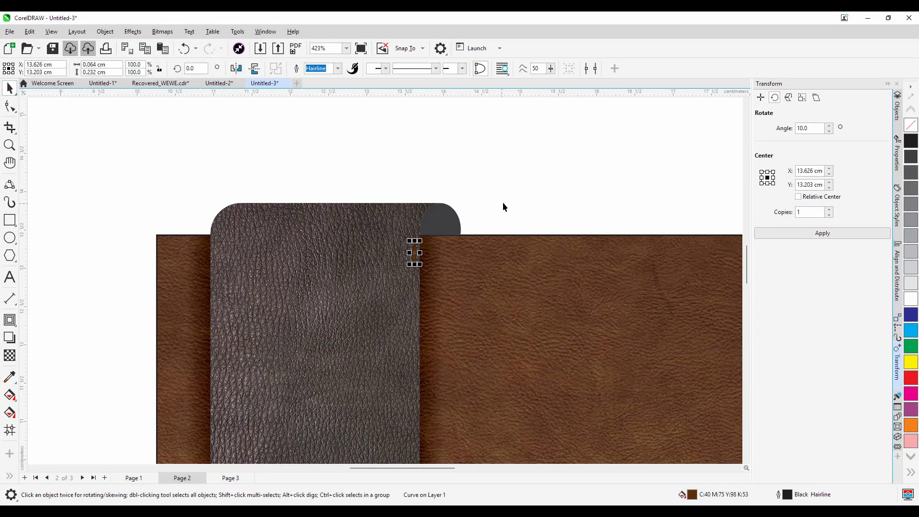
pyautogui.scroll(1, 409, 253)
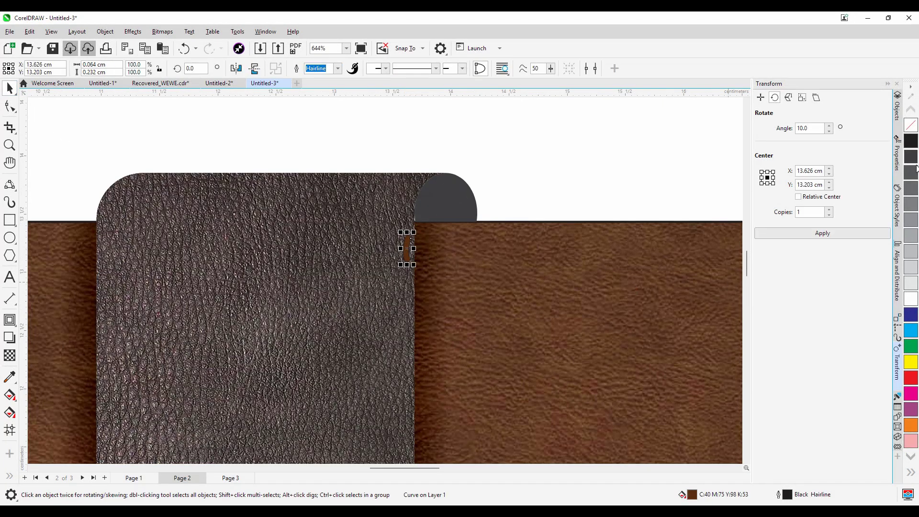
pyautogui.rightClick(912, 125)
pyautogui.click(886, 115)
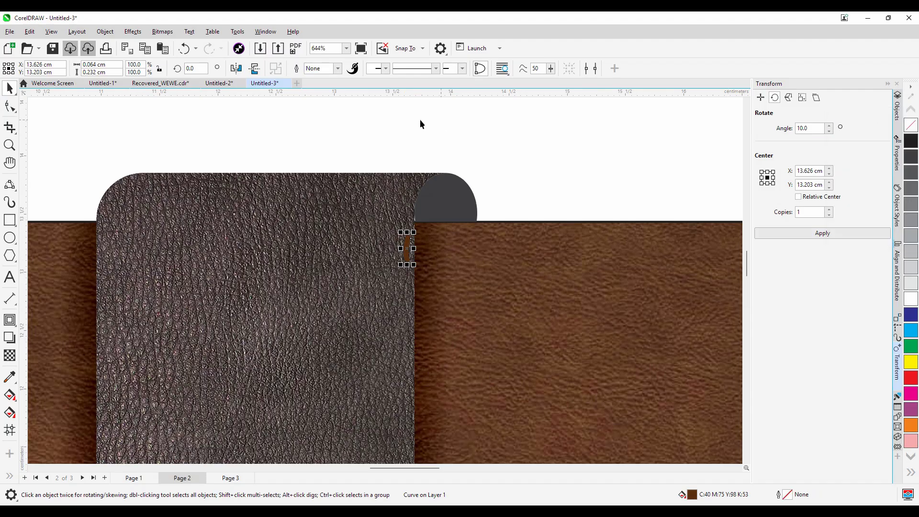
# Step: Shrink the gradient-filled stitch to about 0.031 by 0.154 cm and place it beside the upper tab's right edge
pyautogui.scroll(-1, 420, 120)
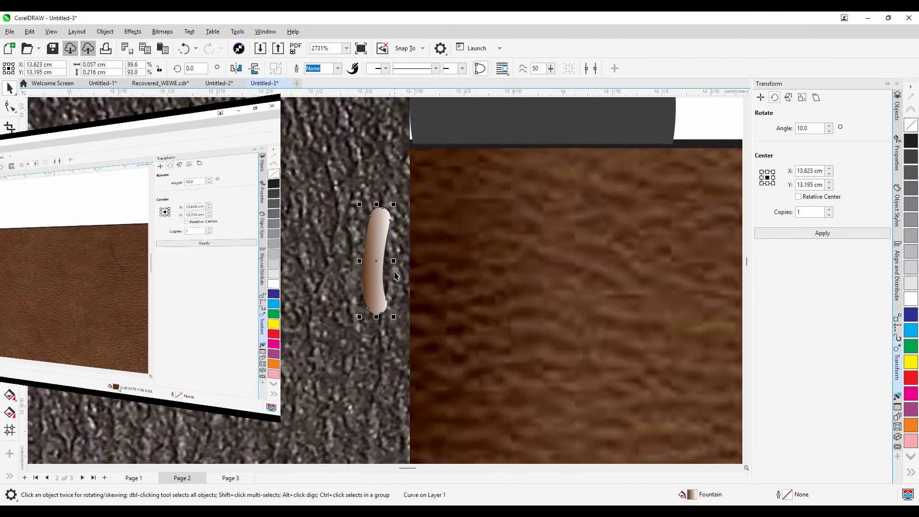
pyautogui.scroll(-1, 388, 272)
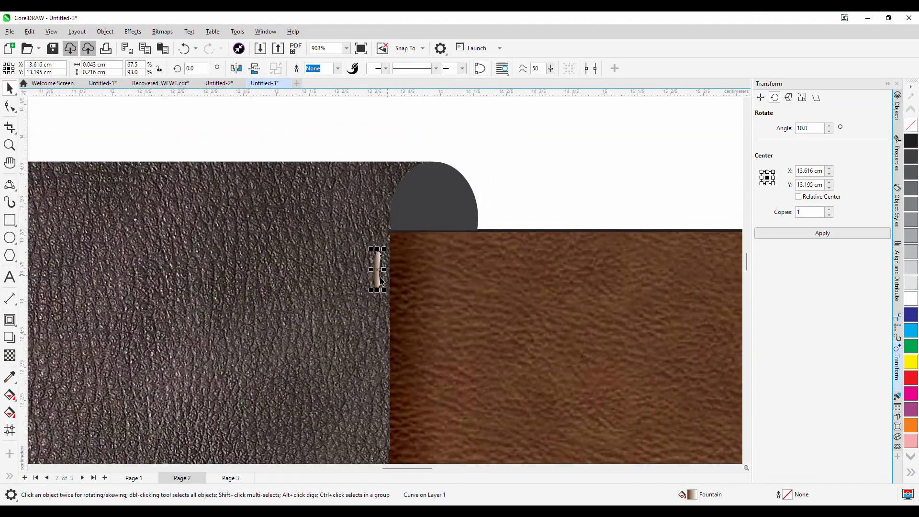
pyautogui.scroll(1, 385, 271)
pyautogui.moveTo(369, 241); pyautogui.dragTo(372, 255)
pyautogui.scroll(-4, 380, 253)
pyautogui.scroll(4, 394, 241)
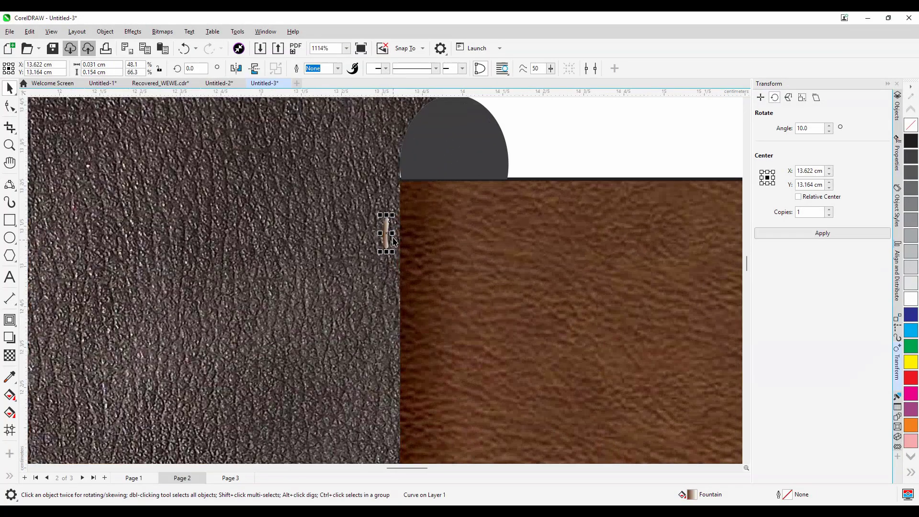
# Step: Copy the stitch about 0.24 cm straight down and repeat the duplication along the upper tab's right edge until there are 13 stitches
pyautogui.moveTo(393, 241); pyautogui.dragTo(380, 283)
pyautogui.scroll(-3, 517, 166)
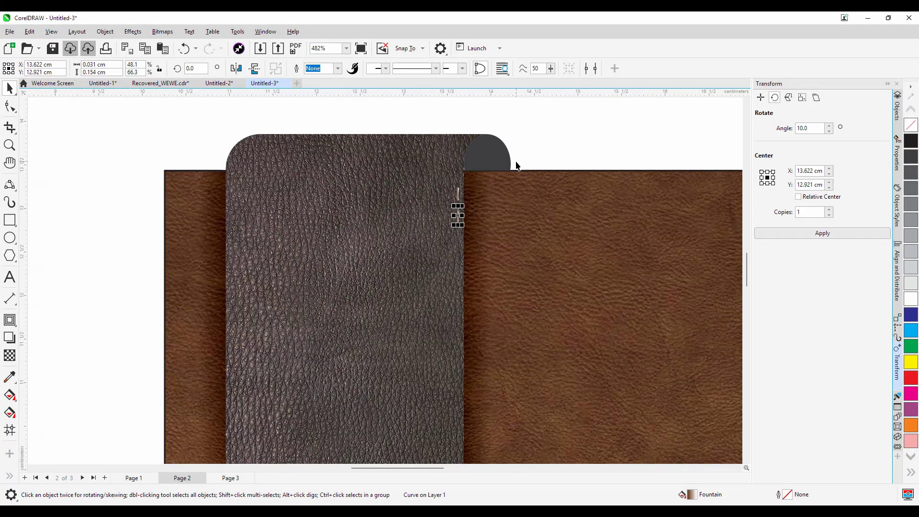
pyautogui.hotkey('ctrl', 'd')
pyautogui.hotkey('ctrl', 'd')
pyautogui.hotkey('ctrl', 'd')
pyautogui.hotkey('ctrl', 'd')
pyautogui.hotkey('ctrl', 'd')
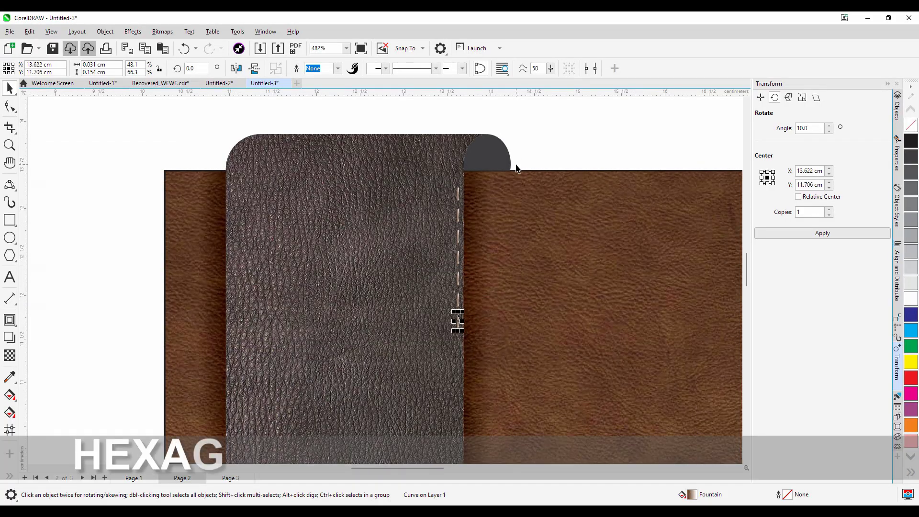
pyautogui.hotkey('ctrl', 'd')
pyautogui.hotkey('ctrl', 'd')
pyautogui.scroll(-2, 517, 152)
pyautogui.hotkey('ctrl', 'd')
pyautogui.hotkey('ctrl', 'd')
pyautogui.hotkey('ctrl', 'd')
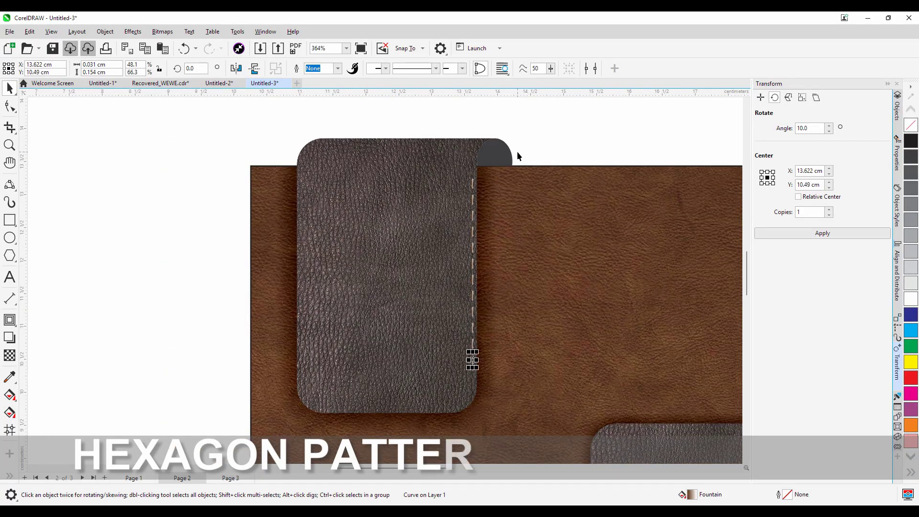
pyautogui.hotkey('ctrl', 'd')
pyautogui.click(141, 280)
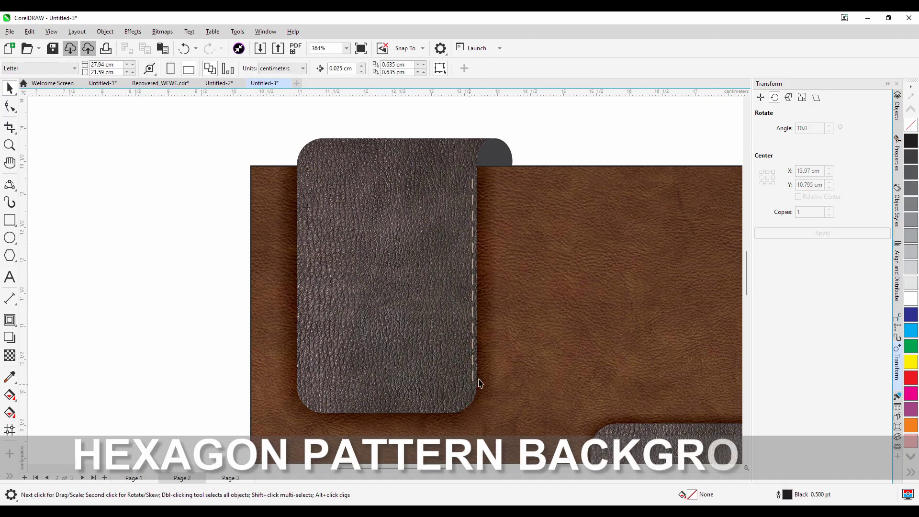
# Step: Nudge the column of 13 stitches 0.025 cm to the left and copy it straight across to the upper tab's left edge
pyautogui.scroll(-1, 425, 277)
pyautogui.scroll(-1, 455, 339)
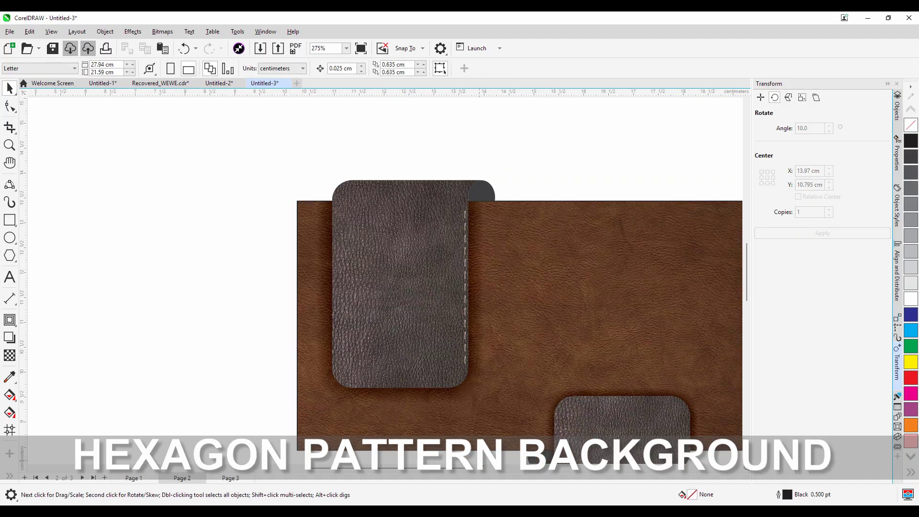
pyautogui.moveTo(489, 464); pyautogui.dragTo(436, 211)
pyautogui.press('Left')
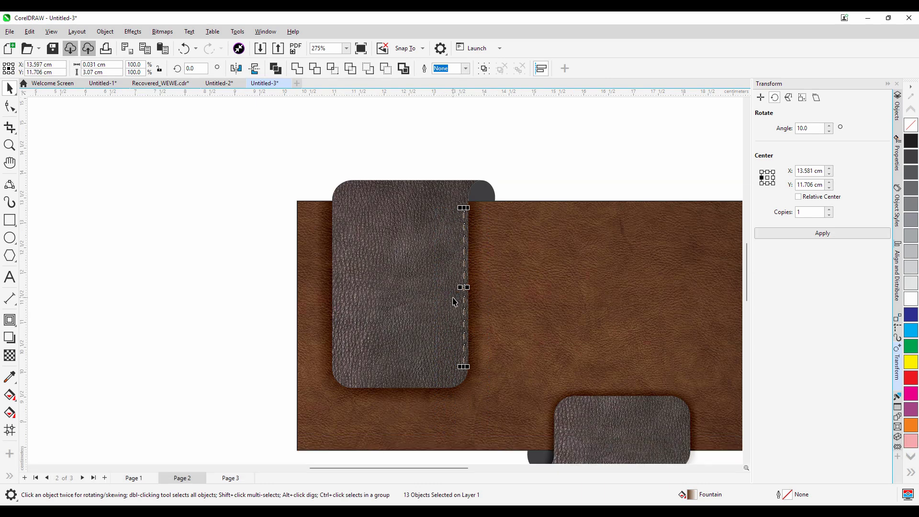
pyautogui.scroll(1, 482, 308)
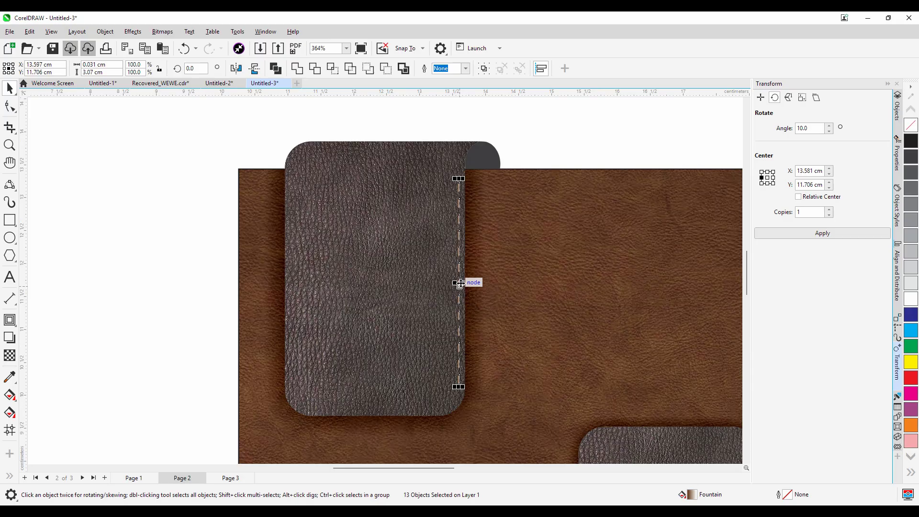
pyautogui.moveTo(461, 283); pyautogui.dragTo(295, 280)
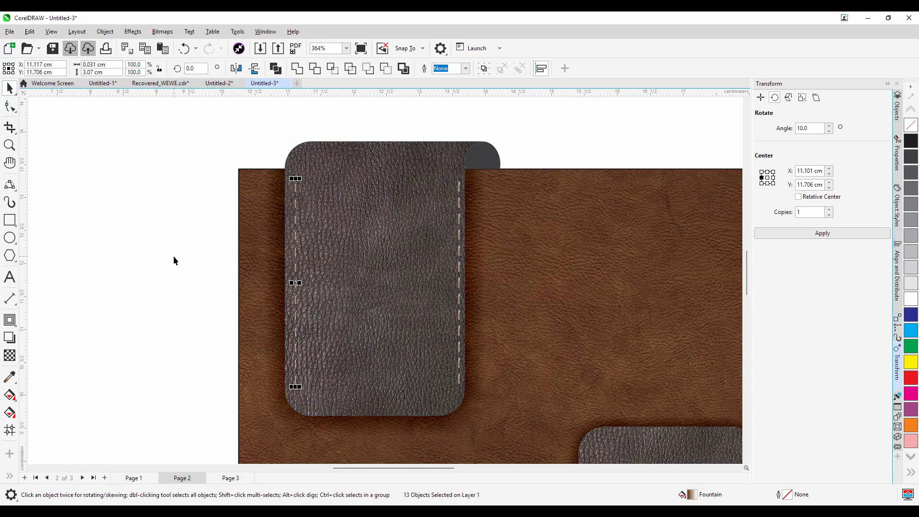
# Step: Nudge the upper tab's left column of stitches 0.025 cm to the left, to X 11.091 cm
pyautogui.click(174, 260)
pyautogui.scroll(-1, 282, 197)
pyautogui.moveTo(255, 159); pyautogui.dragTo(316, 390)
pyautogui.scroll(-3, 318, 400)
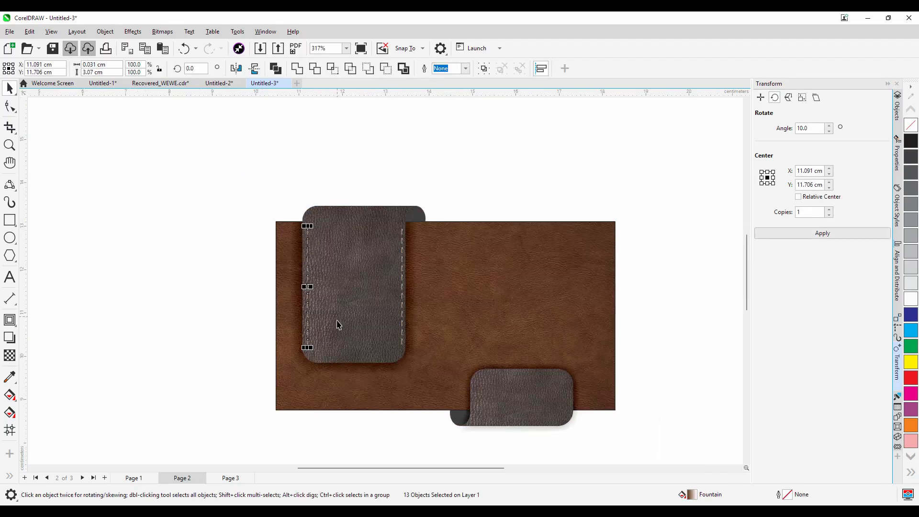
pyautogui.click(233, 349)
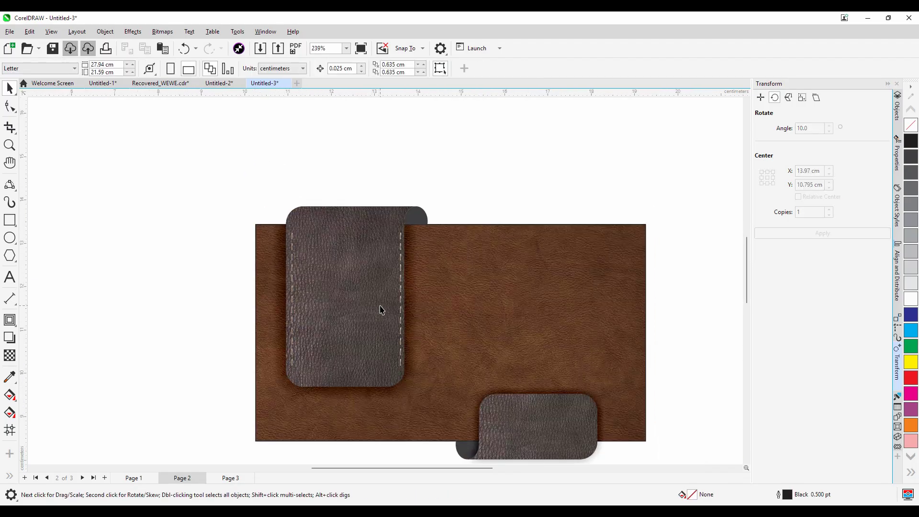
# Step: Nudge the upper tab's right column of stitches slightly left, to X 13.571 cm
pyautogui.scroll(1, 347, 370)
pyautogui.moveTo(253, 232); pyautogui.dragTo(335, 376)
pyautogui.click(213, 276)
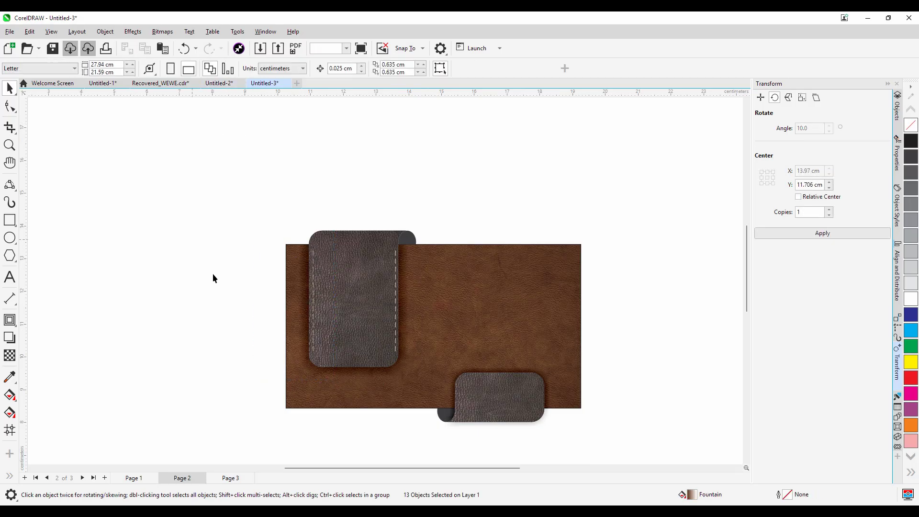
pyautogui.moveTo(407, 441); pyautogui.dragTo(370, 251)
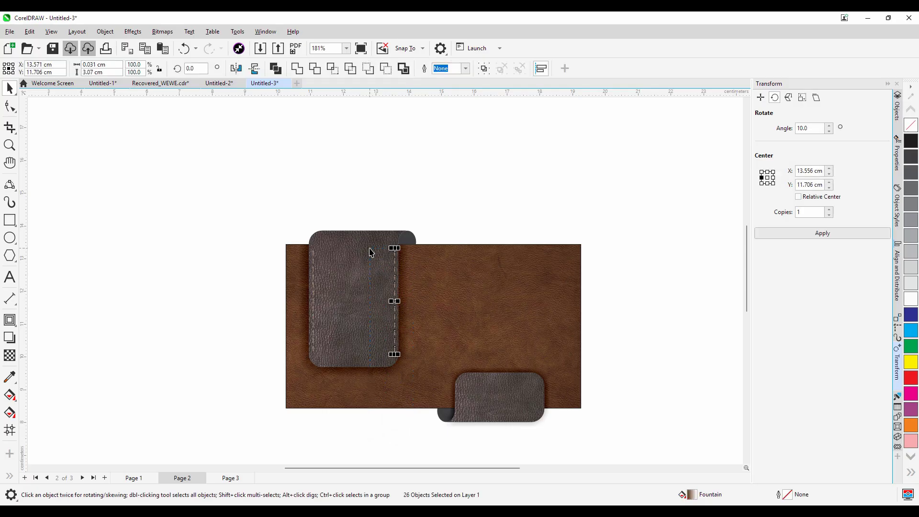
pyautogui.click(228, 295)
pyautogui.scroll(3, 364, 342)
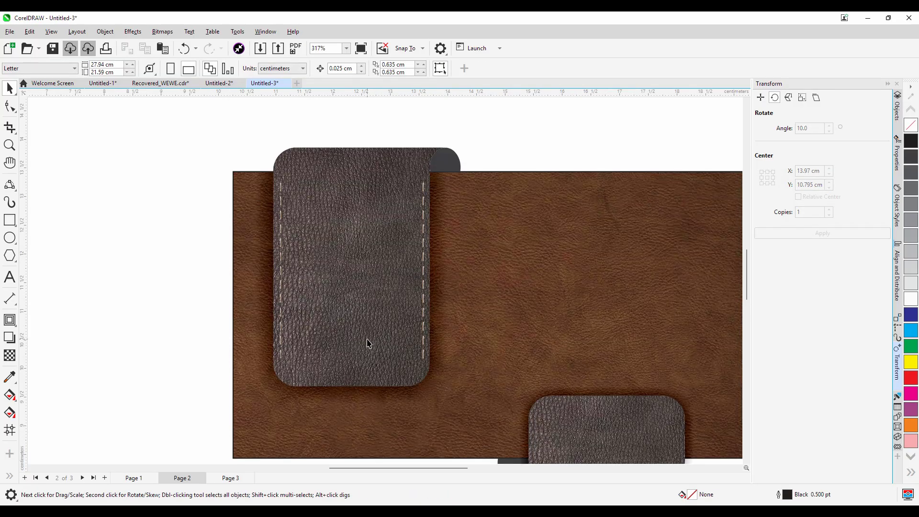
pyautogui.scroll(2, 321, 342)
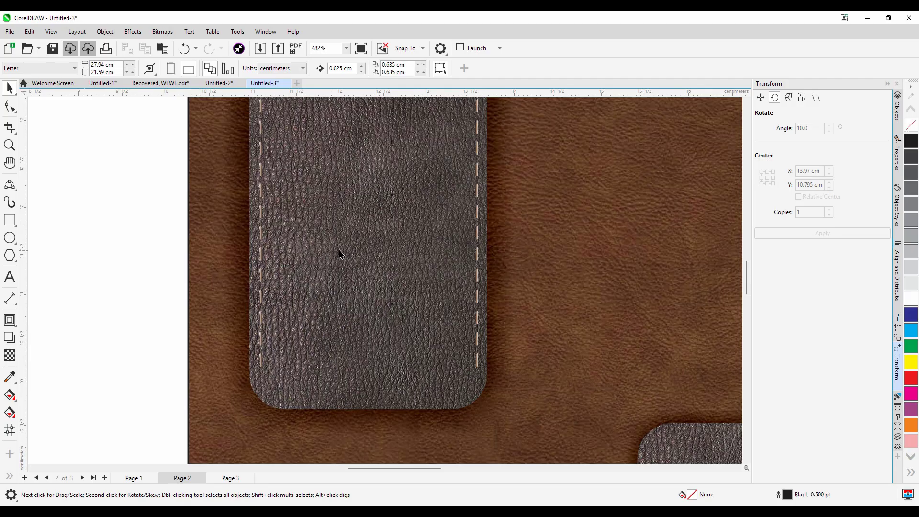
pyautogui.scroll(-2, 336, 334)
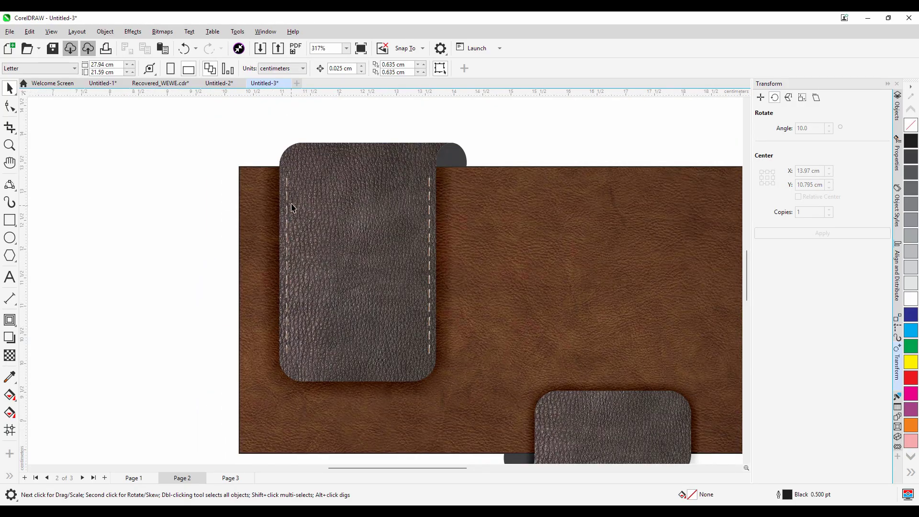
# Step: Copy eight stitches from the upper part of the tab's left column to the middle of its lower half
pyautogui.moveTo(267, 171); pyautogui.dragTo(289, 264)
pyautogui.hotkey('ctrl', 'z')
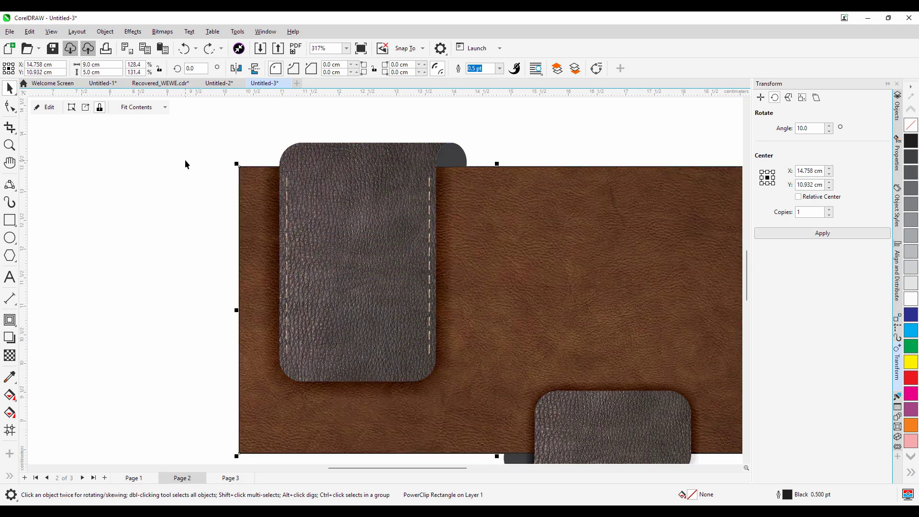
pyautogui.moveTo(186, 164); pyautogui.dragTo(303, 297)
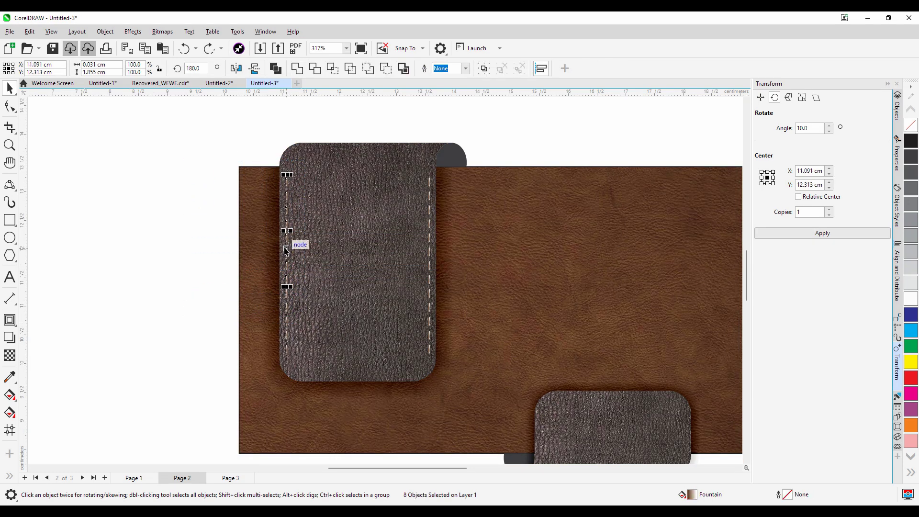
pyautogui.moveTo(286, 250); pyautogui.dragTo(355, 360)
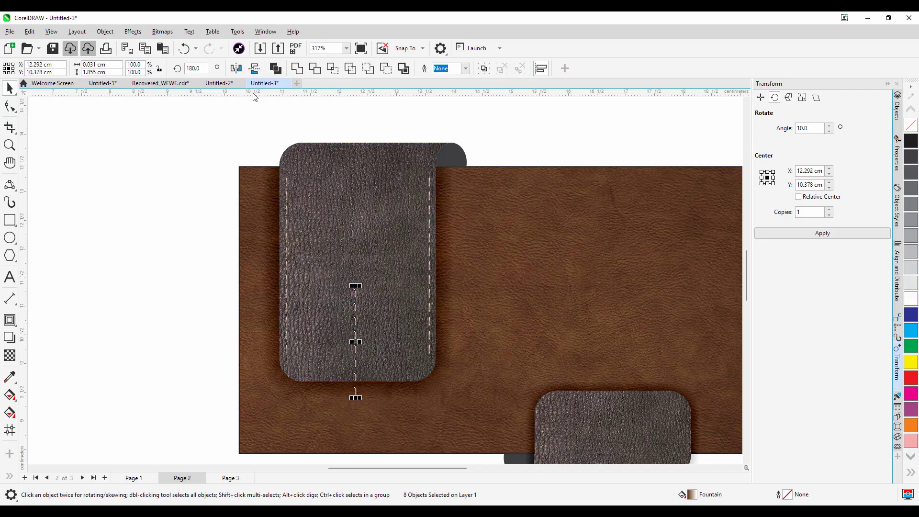
# Step: Rotate the copied line of eight stitches to 90° so that it lies horizontally
pyautogui.press('Return')
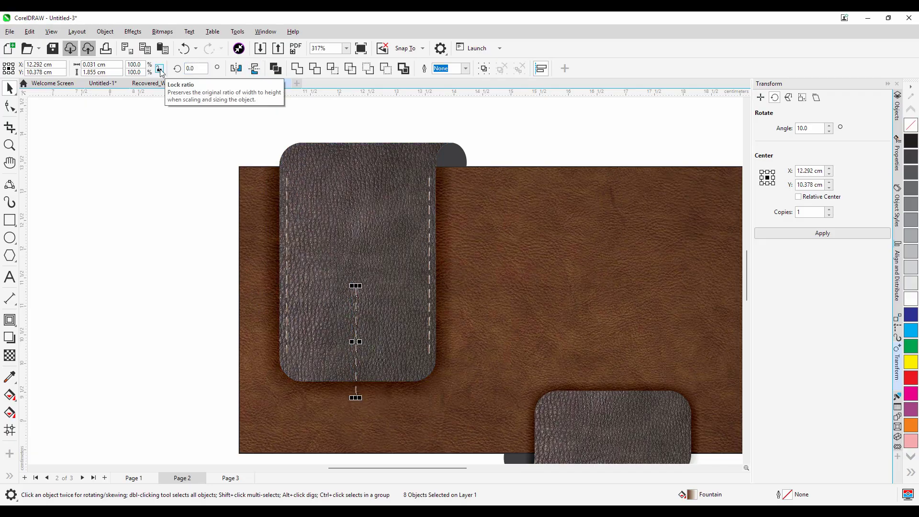
pyautogui.click(188, 69)
pyautogui.hotkey('ctrl', 'z')
pyautogui.write('90')
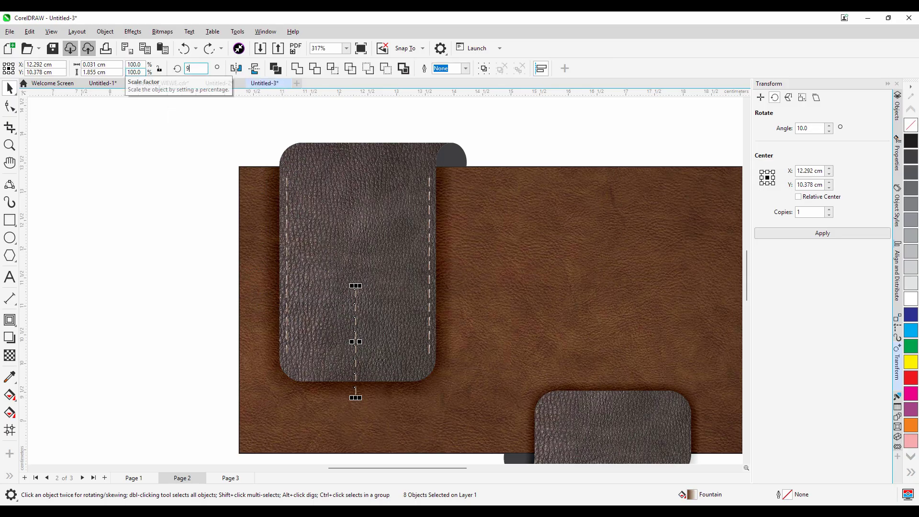
pyautogui.press('Return')
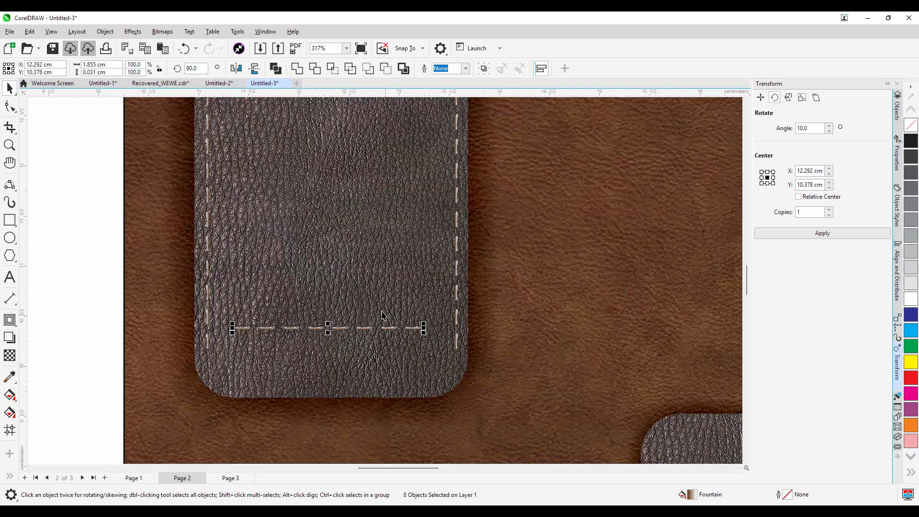
# Step: Move the horizontal row of stitches down along the upper tab's lower edge, centred at about X 12.332, Y 9.866 cm
pyautogui.scroll(3, 378, 375)
pyautogui.moveTo(333, 332); pyautogui.dragTo(336, 394)
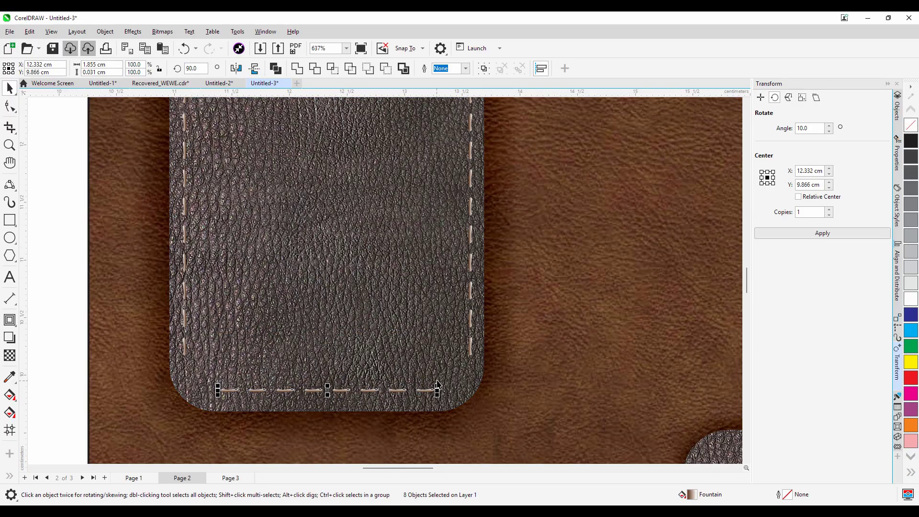
pyautogui.scroll(-2, 404, 309)
pyautogui.click(191, 325)
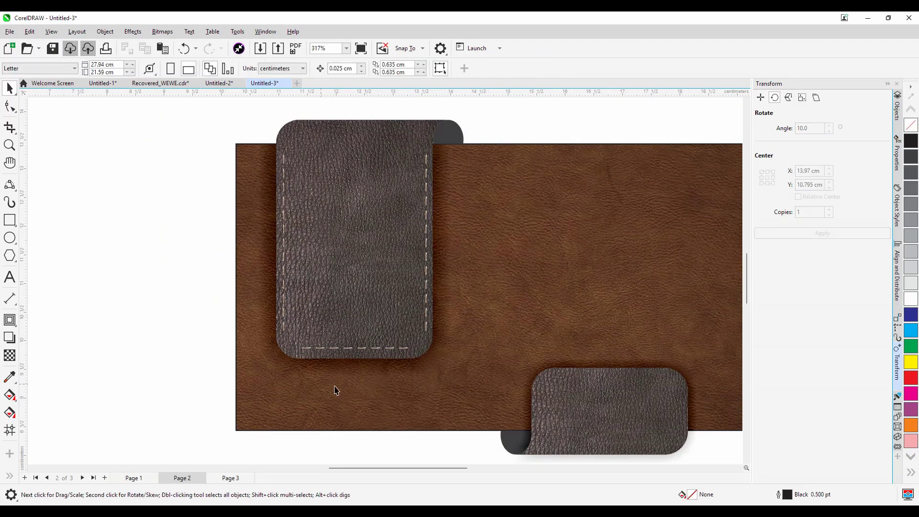
# Step: Copy the lowest stitch of the right column into the tab's lower right corner and rotate it to about 325°
pyautogui.scroll(4, 335, 390)
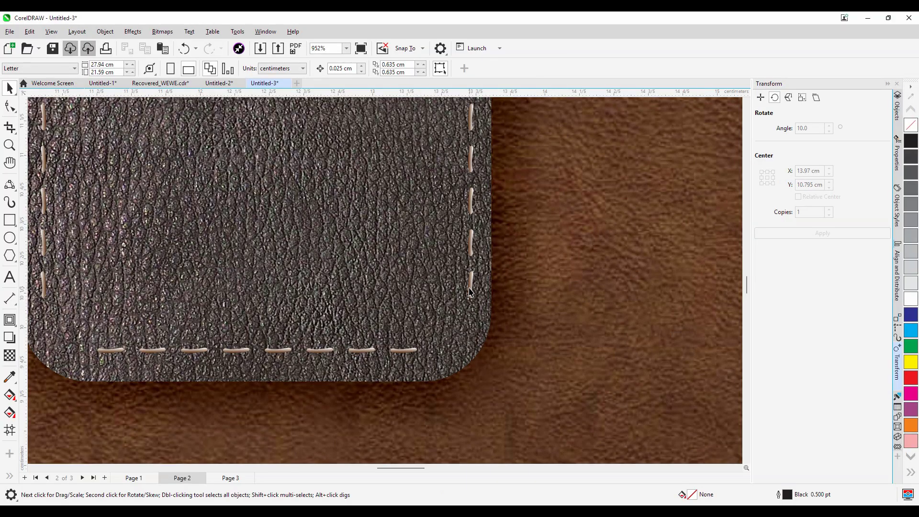
pyautogui.moveTo(470, 292); pyautogui.dragTo(447, 356)
pyautogui.click(456, 321)
pyautogui.scroll(3, 466, 326)
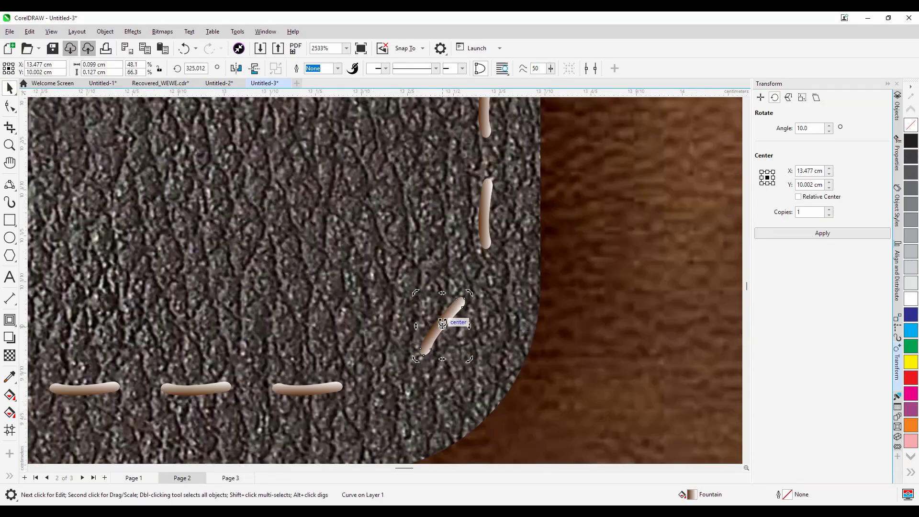
pyautogui.click(456, 323)
pyautogui.scroll(-3, 467, 319)
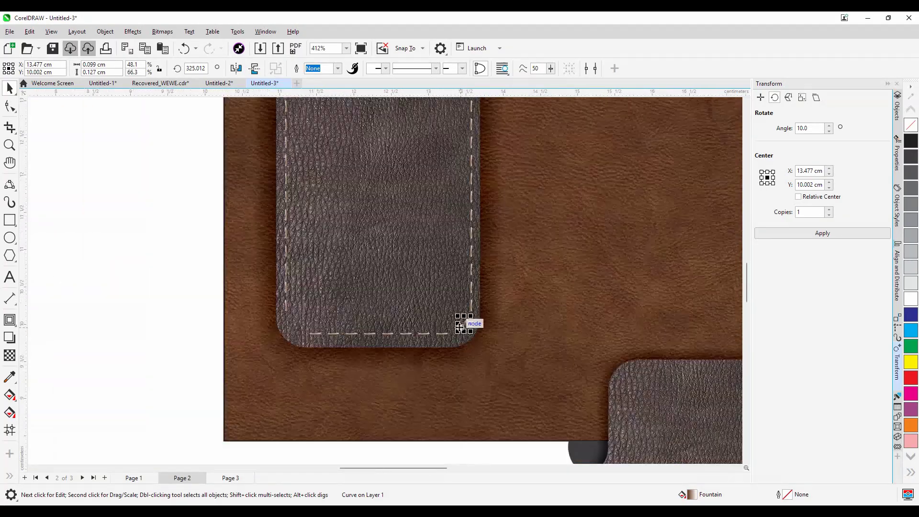
pyautogui.click(157, 310)
pyautogui.scroll(4, 467, 322)
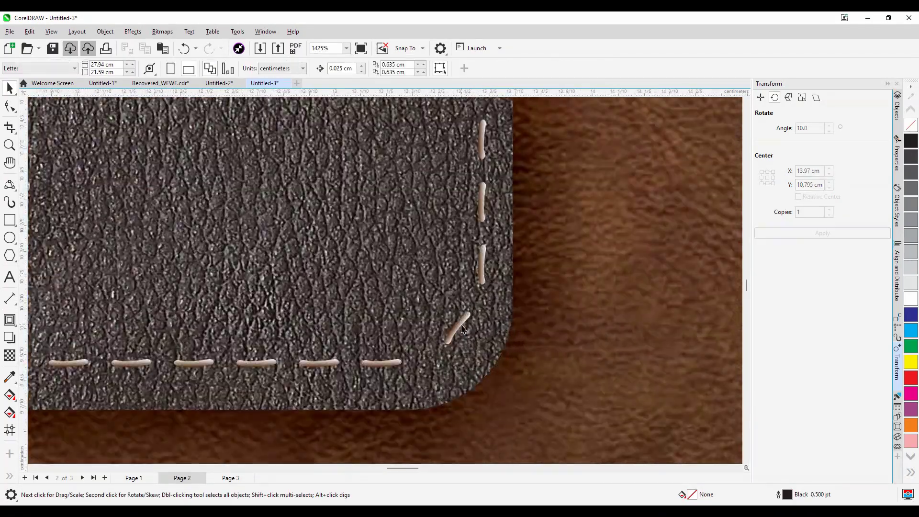
# Step: Shift the diagonal corner stitch up towards the right column and copy it down-left to about X 13.397, Y 9.926 cm
pyautogui.click(461, 322)
pyautogui.moveTo(461, 323); pyautogui.dragTo(415, 365)
pyautogui.scroll(-5, 412, 371)
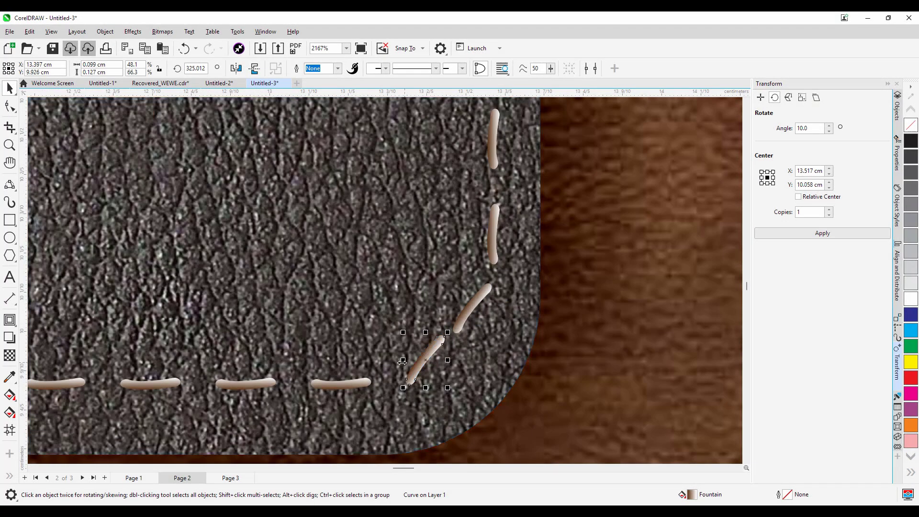
pyautogui.scroll(1, 407, 379)
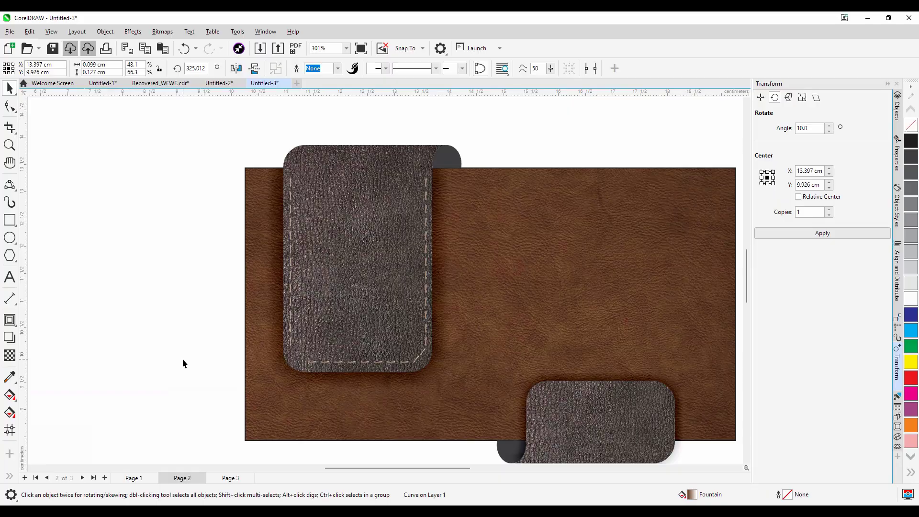
pyautogui.click(183, 361)
# Step: Rotate the upper of the two corner stitches to about 331.6° and shift it right to about X 13.537, Y 10.057 cm
pyautogui.scroll(2, 401, 373)
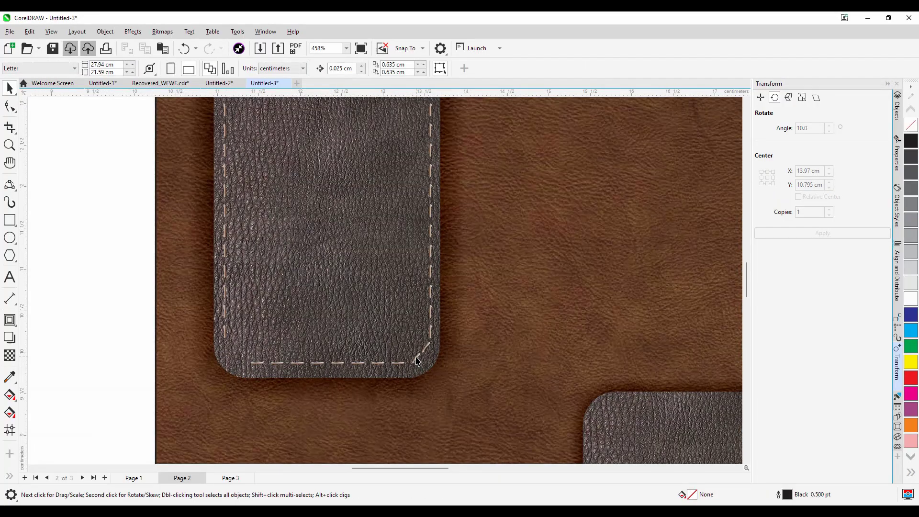
pyautogui.click(417, 359)
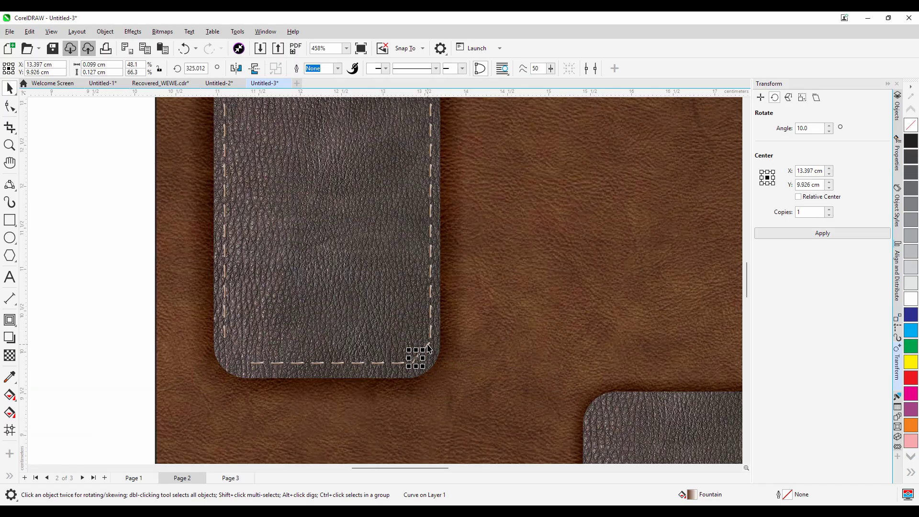
pyautogui.click(428, 347)
pyautogui.scroll(3, 428, 344)
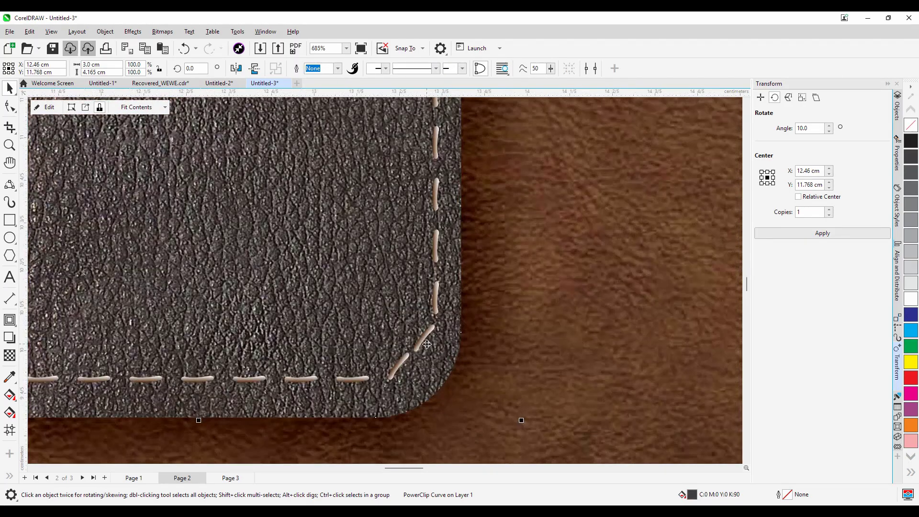
pyautogui.scroll(2, 423, 337)
pyautogui.click(424, 338)
pyautogui.click(425, 338)
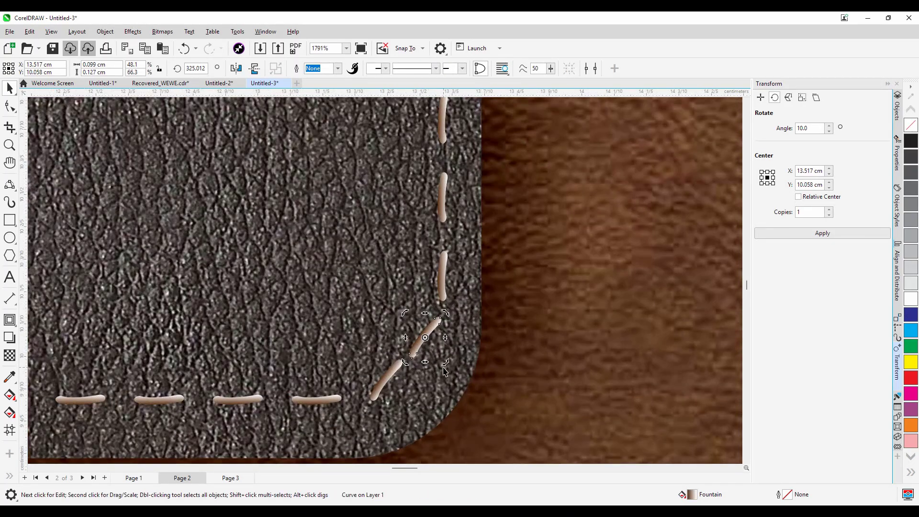
pyautogui.moveTo(448, 365); pyautogui.dragTo(452, 362)
pyautogui.scroll(3, 436, 335)
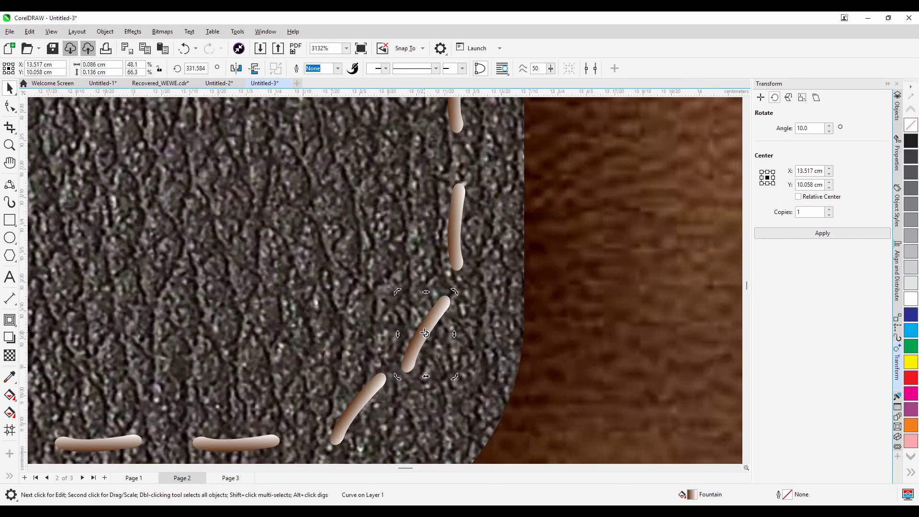
pyautogui.hotkey('ctrl', 'z')
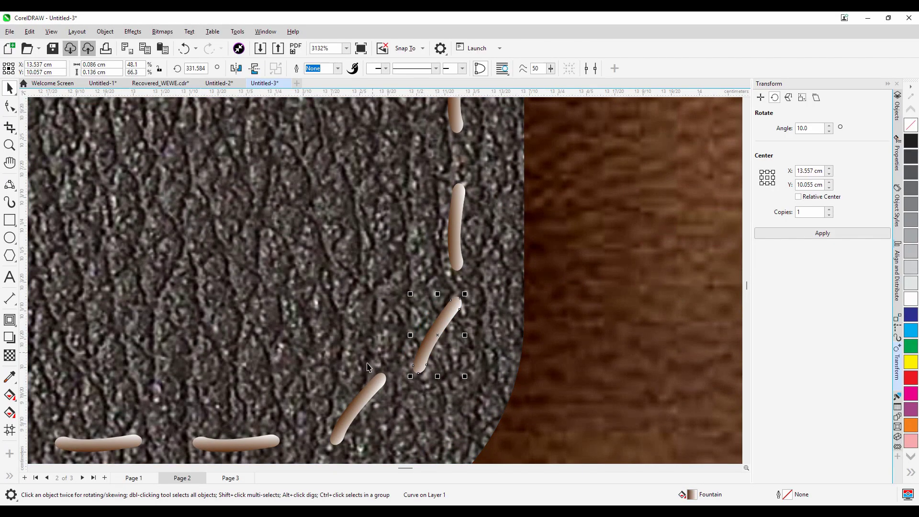
# Step: Rotate the lower corner stitch to about 304.6° and move it slightly down-left to X 13.391, Y 9.915 cm
pyautogui.click(365, 406)
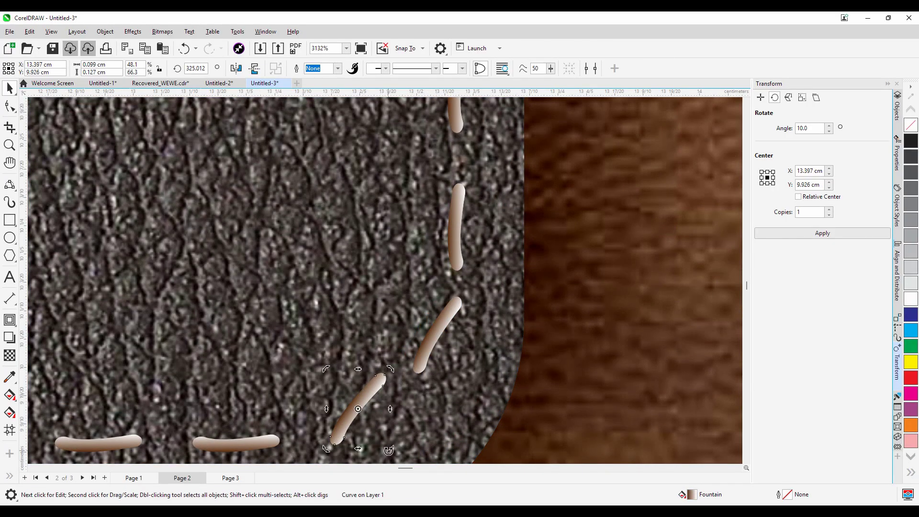
pyautogui.moveTo(388, 450); pyautogui.dragTo(374, 457)
pyautogui.scroll(2, 364, 403)
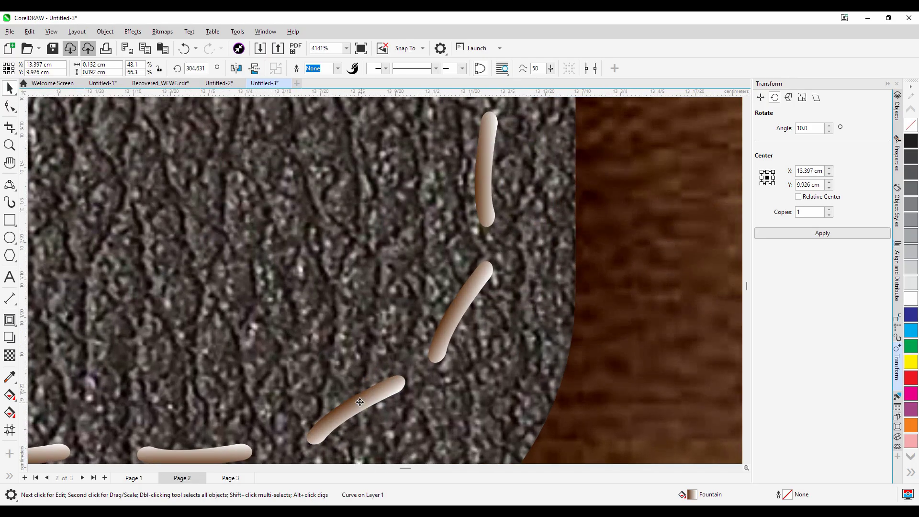
pyautogui.moveTo(360, 403); pyautogui.dragTo(357, 407)
pyautogui.scroll(-10, 358, 407)
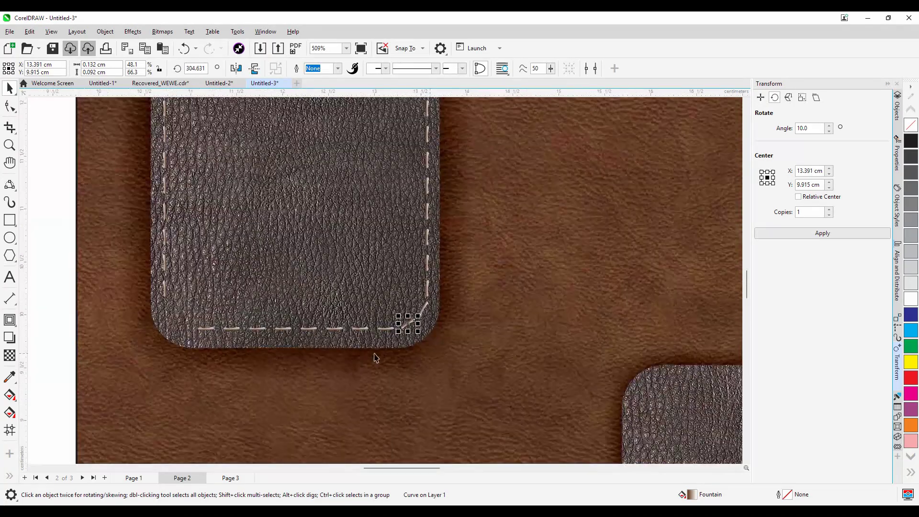
pyautogui.click(50, 307)
pyautogui.scroll(-3, 474, 396)
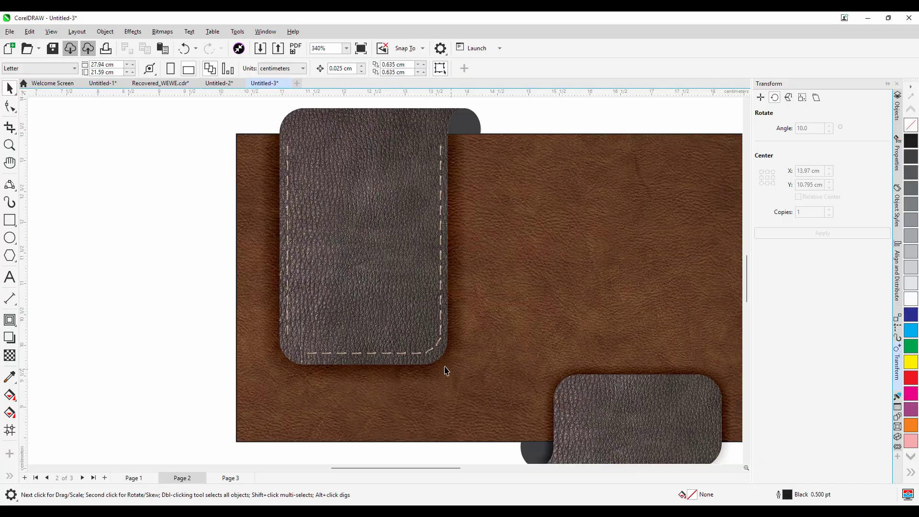
# Step: Copy both corner stitches to the tab's lower left corner, near X 11.171, Y 10.021 cm, and mirror the copy horizontally
pyautogui.scroll(2, 413, 359)
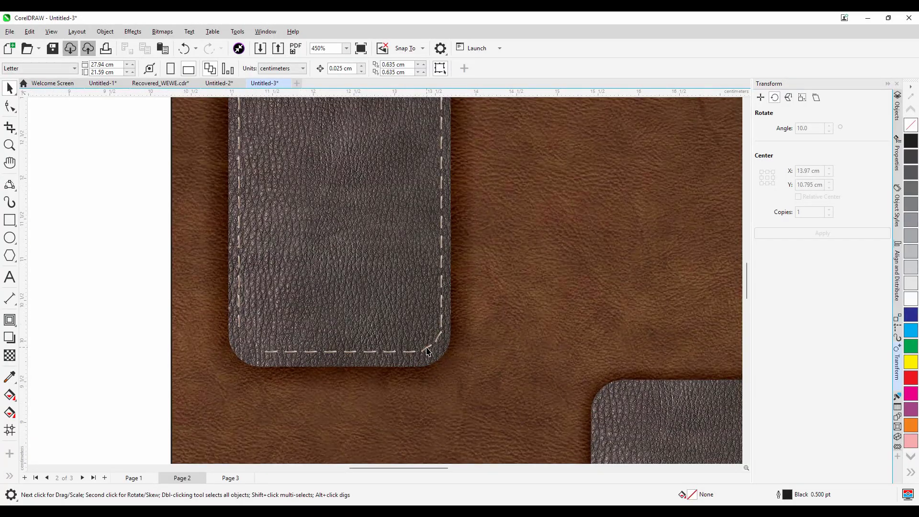
pyautogui.click(428, 352)
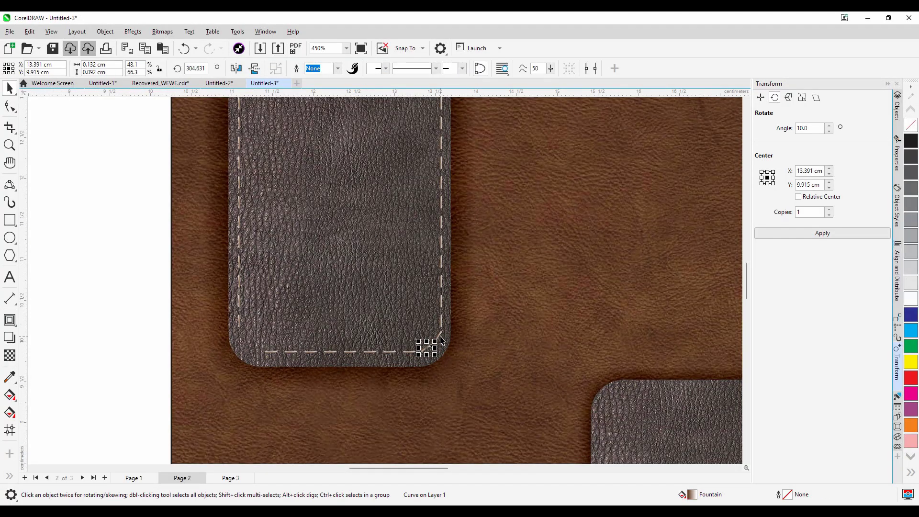
pyautogui.keyDown('shift'); pyautogui.click(438, 338); pyautogui.keyUp('shift')
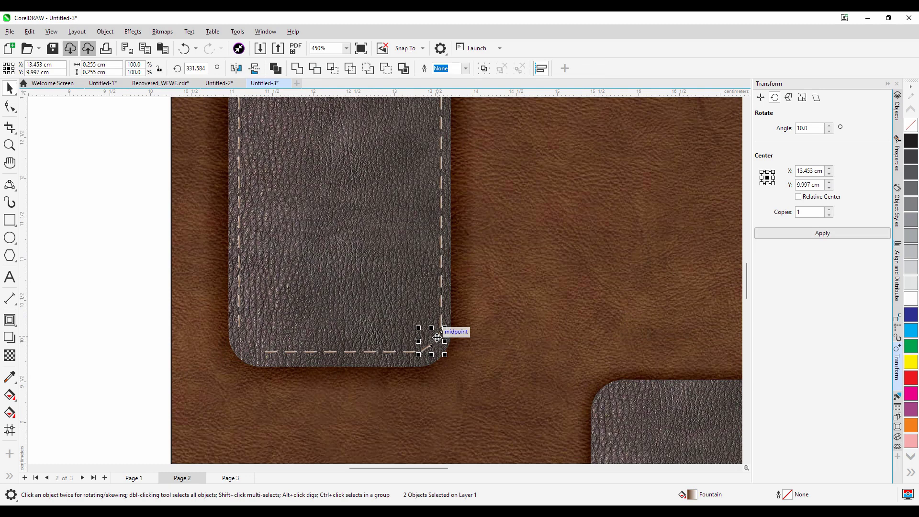
pyautogui.moveTo(432, 348); pyautogui.dragTo(248, 329)
pyautogui.click(236, 68)
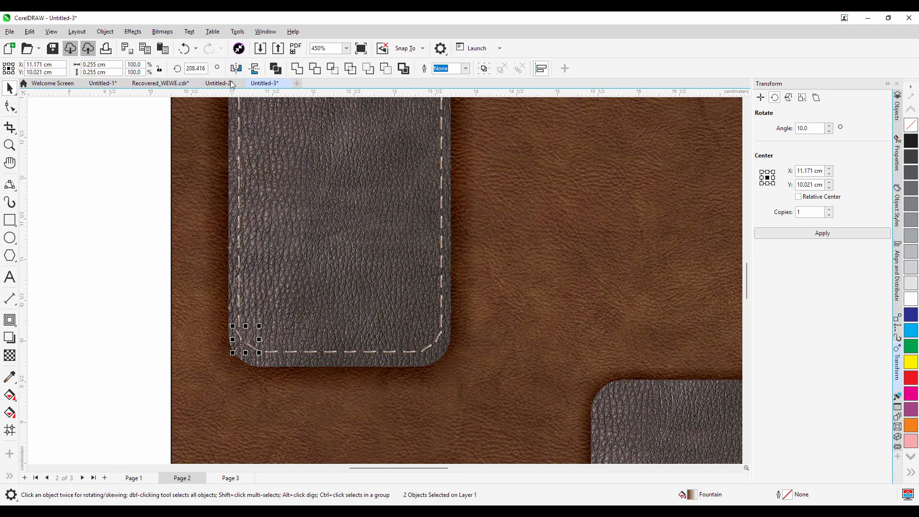
# Step: Select both stitches at the tall tab's lower left corner and shift them slightly right and down to X 11.215, Y 9.998 cm
pyautogui.click(120, 341)
pyautogui.scroll(5, 254, 347)
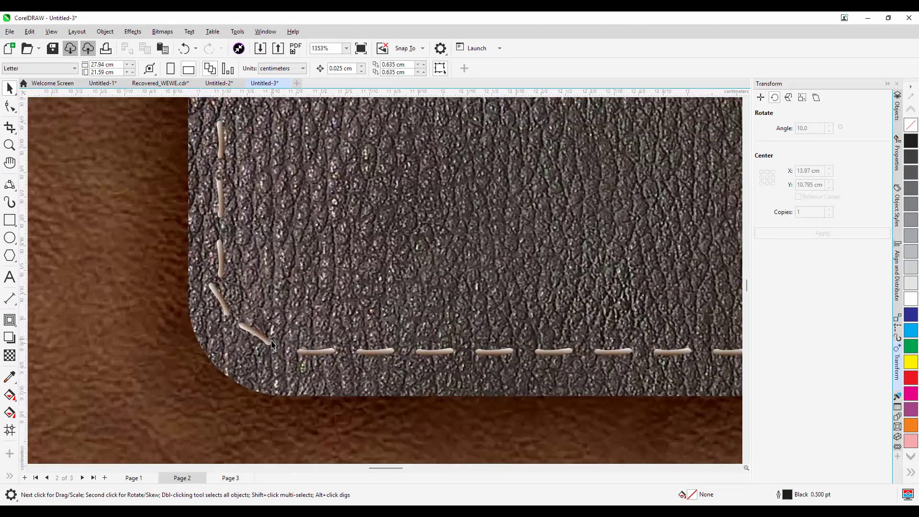
pyautogui.click(263, 343)
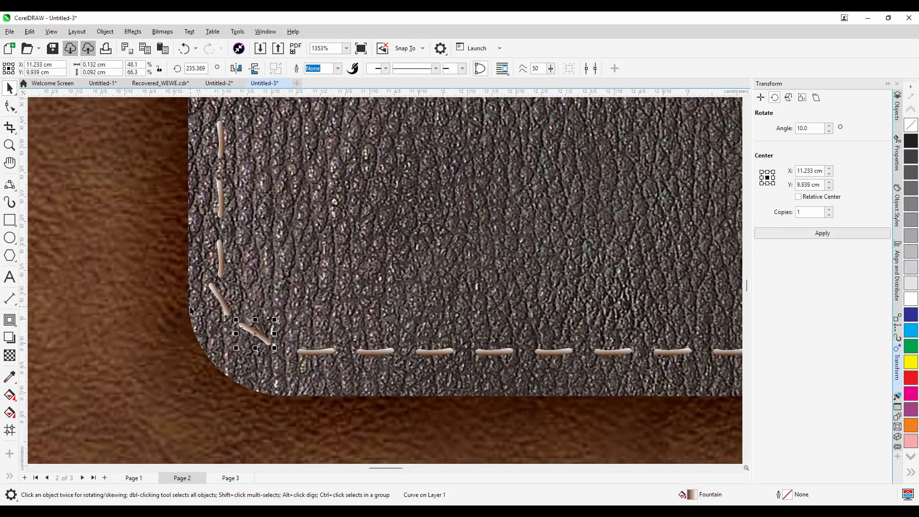
pyautogui.keyDown('shift'); pyautogui.click(217, 299); pyautogui.keyUp('shift')
pyautogui.scroll(2, 239, 322)
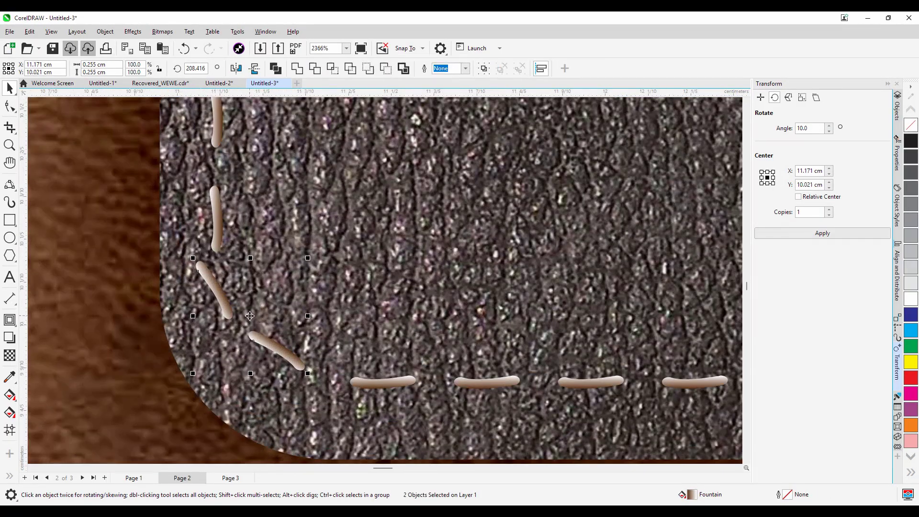
pyautogui.moveTo(250, 316); pyautogui.dragTo(272, 326)
pyautogui.scroll(-3, 272, 326)
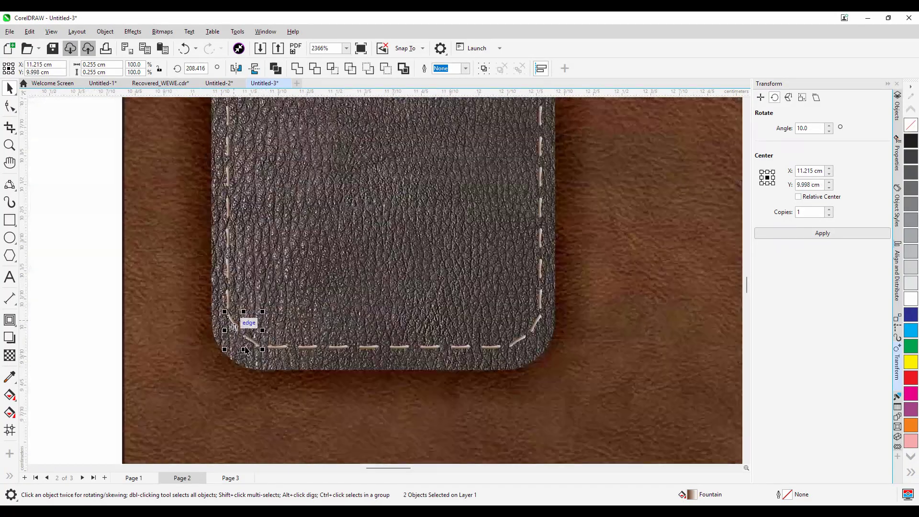
pyautogui.scroll(-6, 245, 350)
pyautogui.click(152, 359)
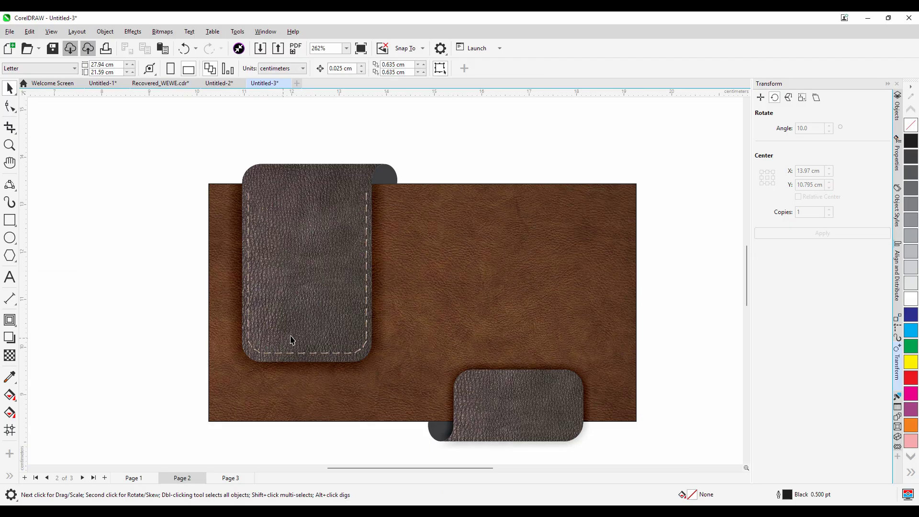
# Step: Nudge all of the tall tab's stitches down and left to X 12.306, Y 11.495 cm and group them
pyautogui.scroll(-1, 326, 325)
pyautogui.moveTo(387, 450); pyautogui.dragTo(225, 210)
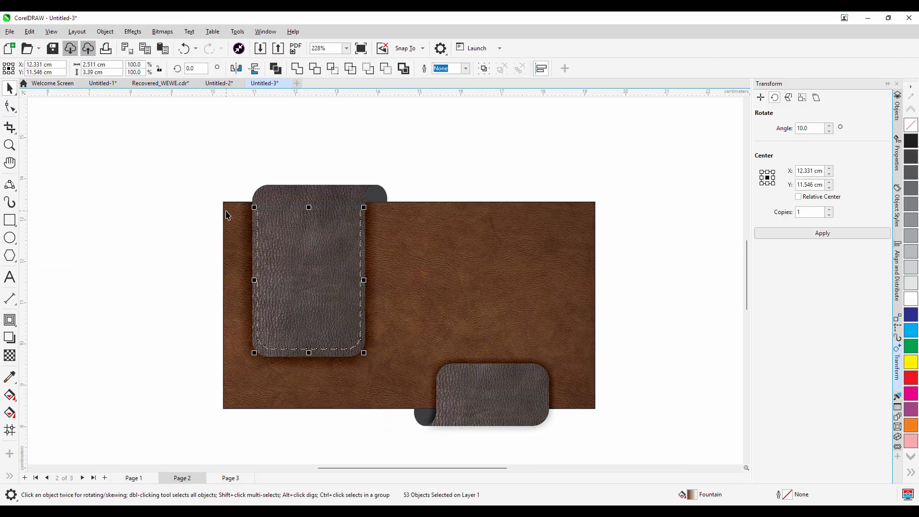
pyautogui.press('Down')
pyautogui.press('Down')
pyautogui.press('Left')
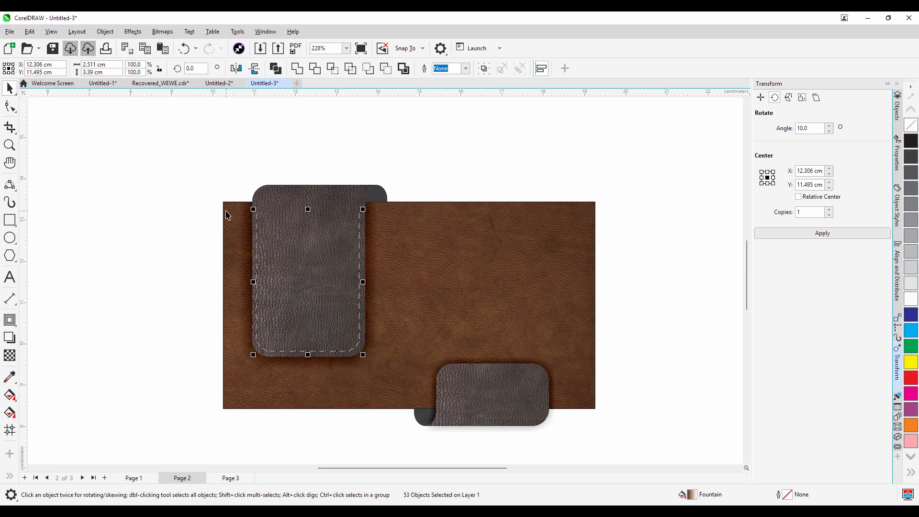
pyautogui.hotkey('ctrl', 'g')
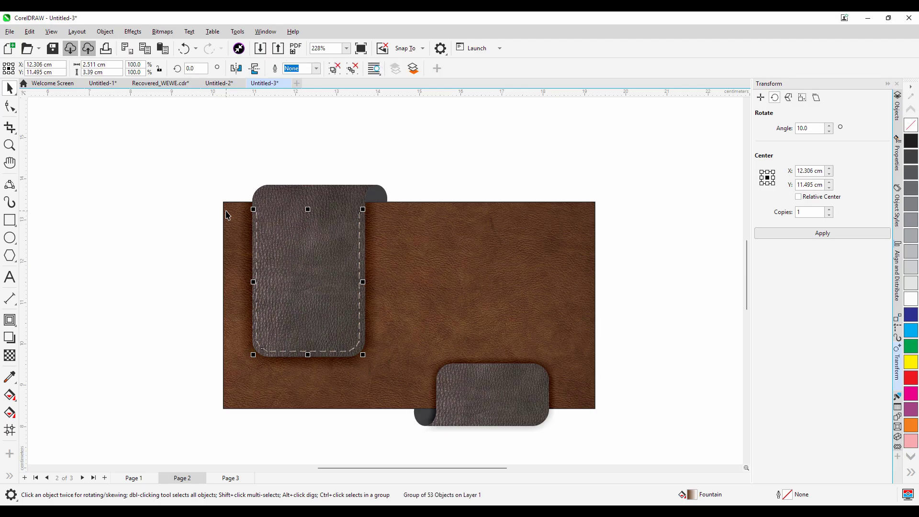
pyautogui.click(268, 194)
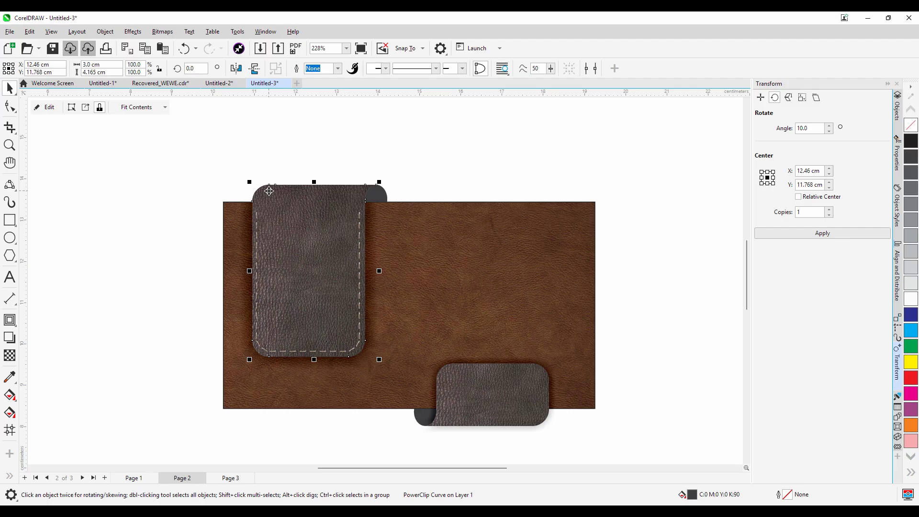
pyautogui.click(123, 326)
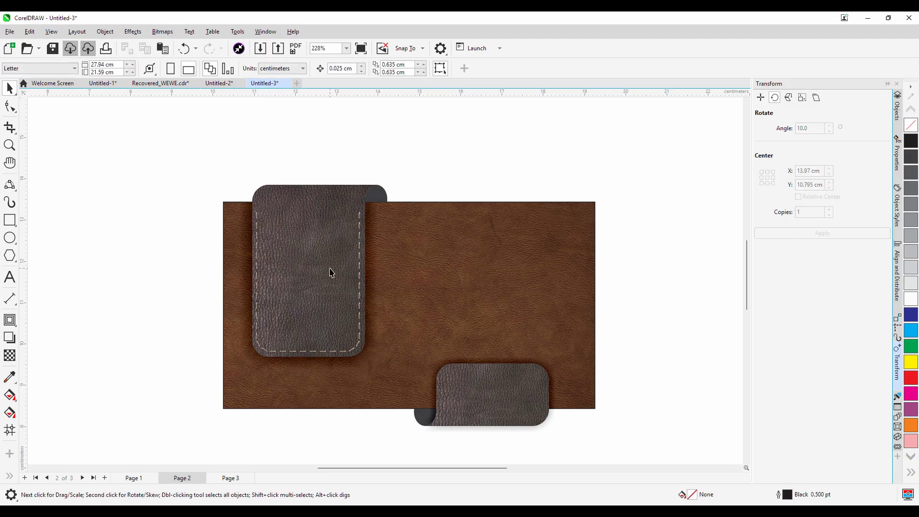
pyautogui.scroll(-1, 330, 268)
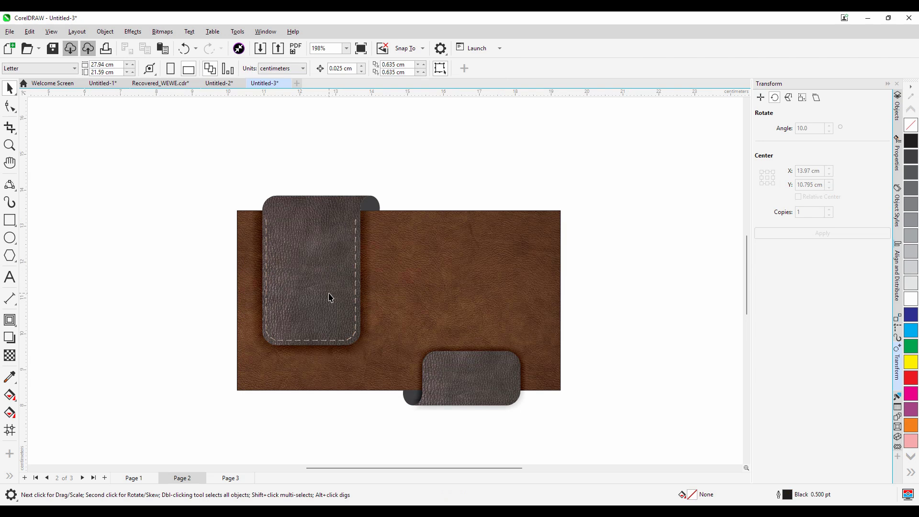
pyautogui.click(347, 307)
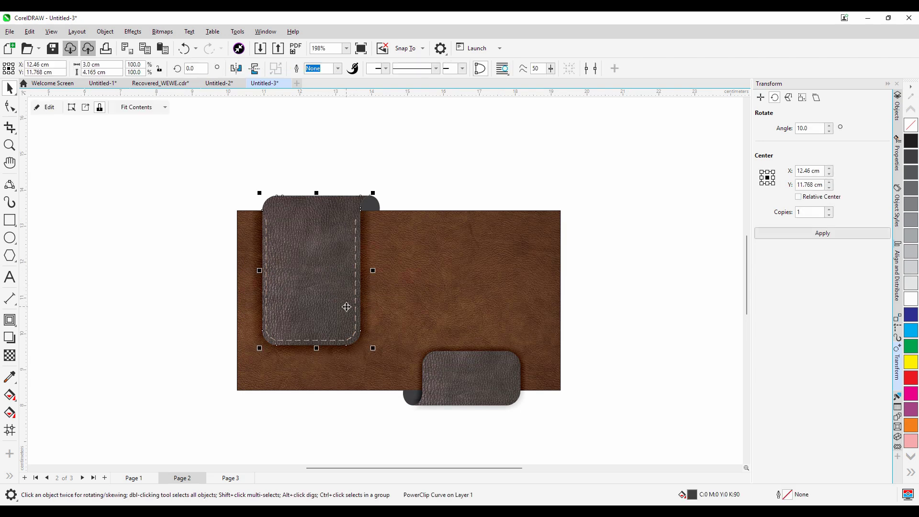
pyautogui.click(220, 211)
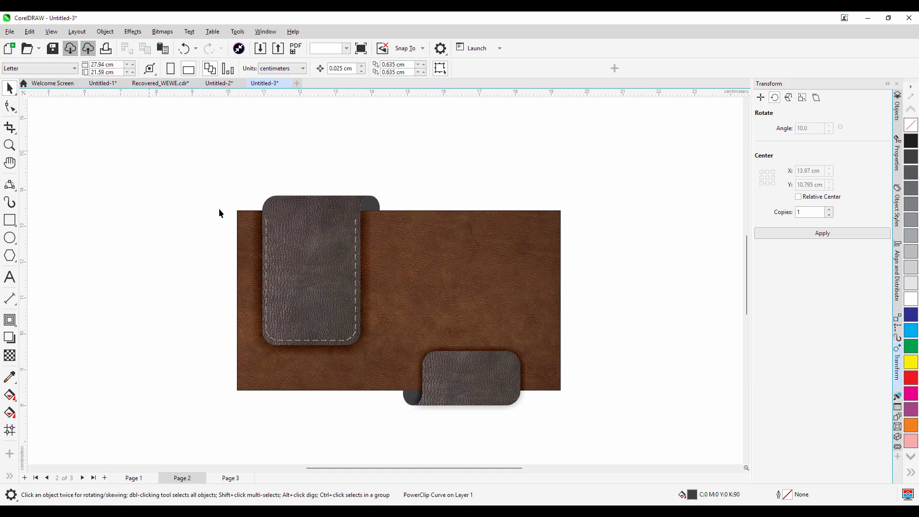
# Step: Ungroup the stitches and copy the tall tab's lower section, including both corners, onto the small tab near X 16.634, Y 8.748 cm
pyautogui.keyDown('ctrl'); pyautogui.click(266, 241); pyautogui.keyUp('ctrl')
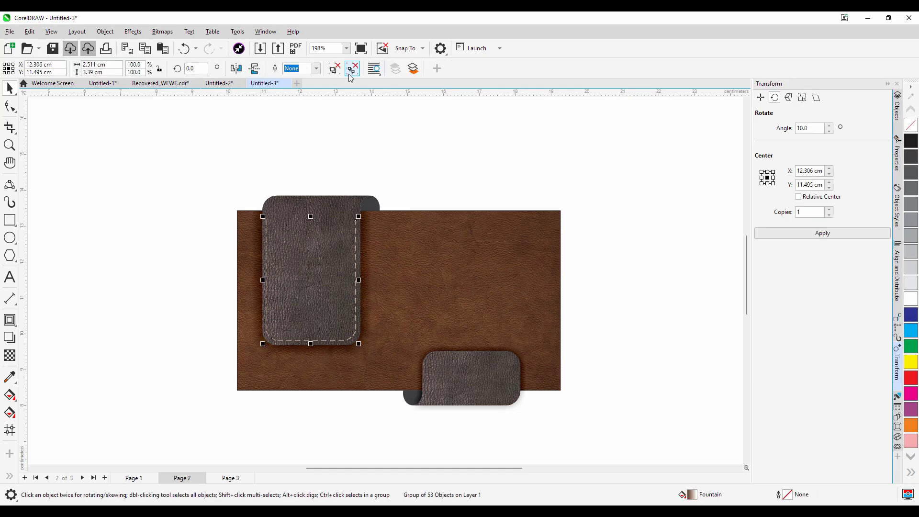
pyautogui.click(205, 203)
pyautogui.moveTo(365, 434); pyautogui.dragTo(258, 298)
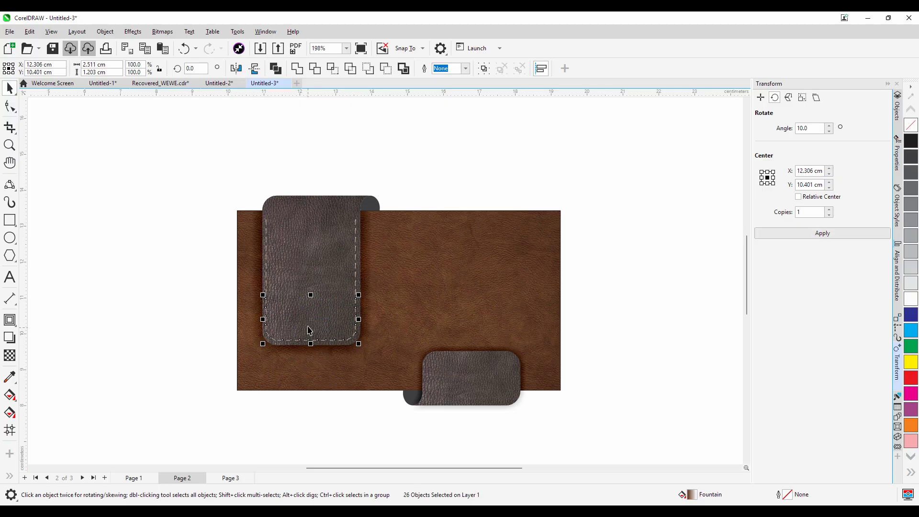
pyautogui.moveTo(309, 318); pyautogui.dragTo(467, 405)
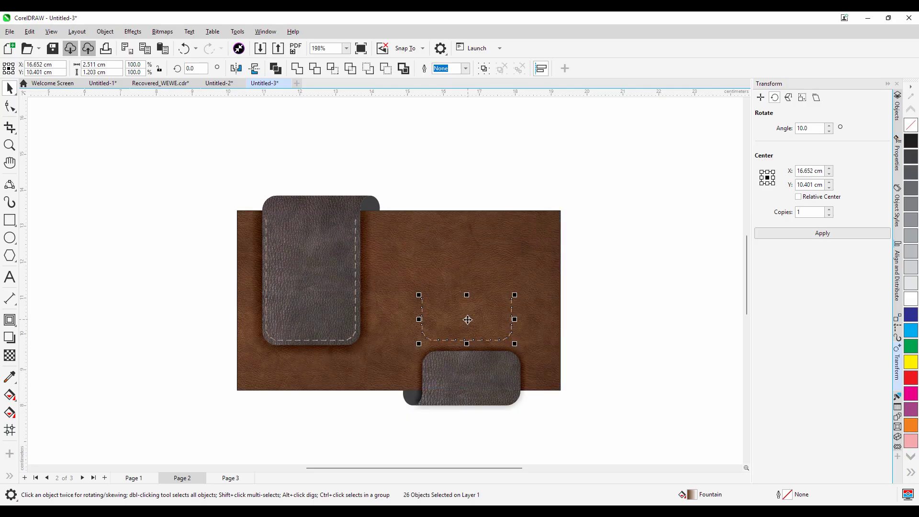
pyautogui.moveTo(468, 319); pyautogui.dragTo(471, 378)
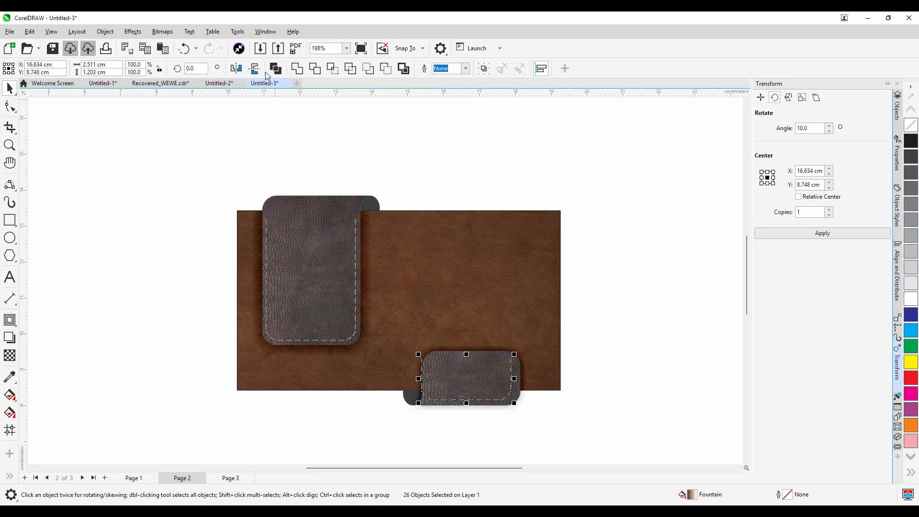
# Step: Mirror the copied stitches vertically and align them with the small tab's upper edge at X 16.785, Y 8.828 cm
pyautogui.scroll(4, 461, 325)
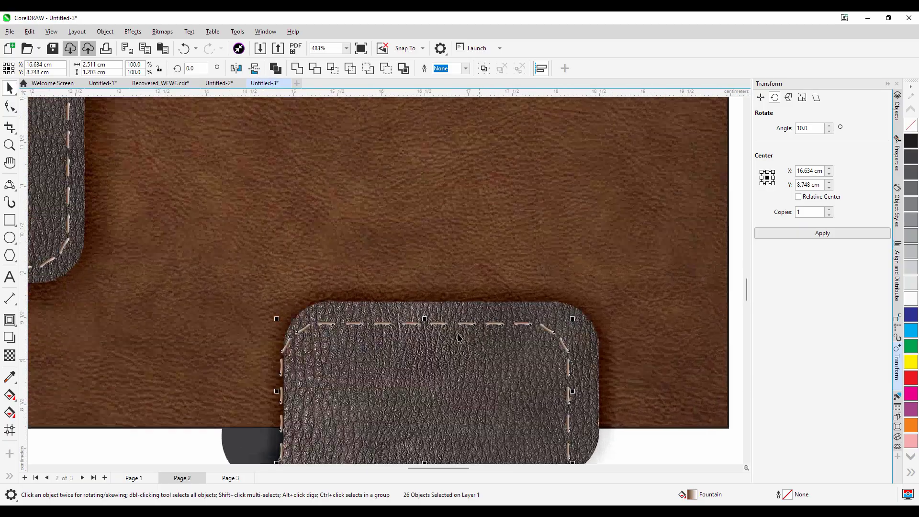
pyautogui.moveTo(460, 322); pyautogui.dragTo(479, 311)
pyautogui.scroll(-2, 455, 296)
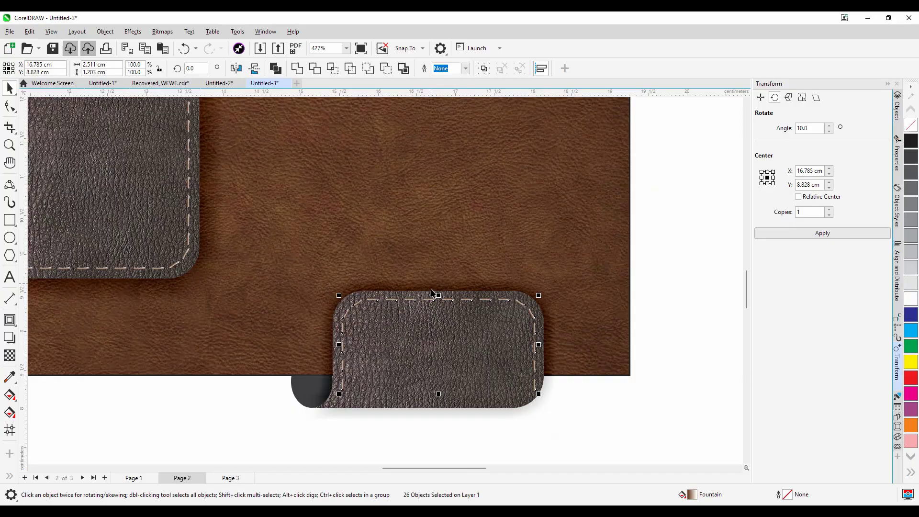
pyautogui.scroll(-1, 426, 396)
pyautogui.click(529, 444)
pyautogui.scroll(-1, 518, 441)
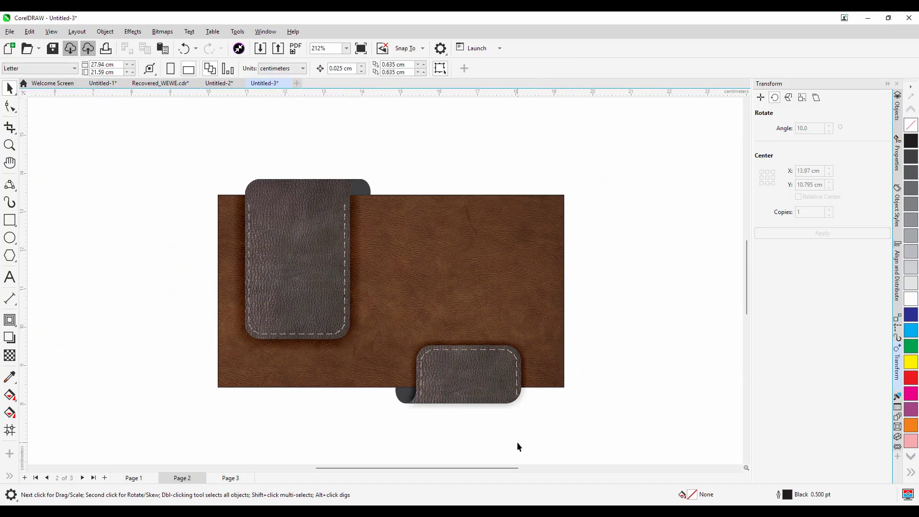
pyautogui.scroll(-1, 527, 411)
pyautogui.scroll(2, 524, 407)
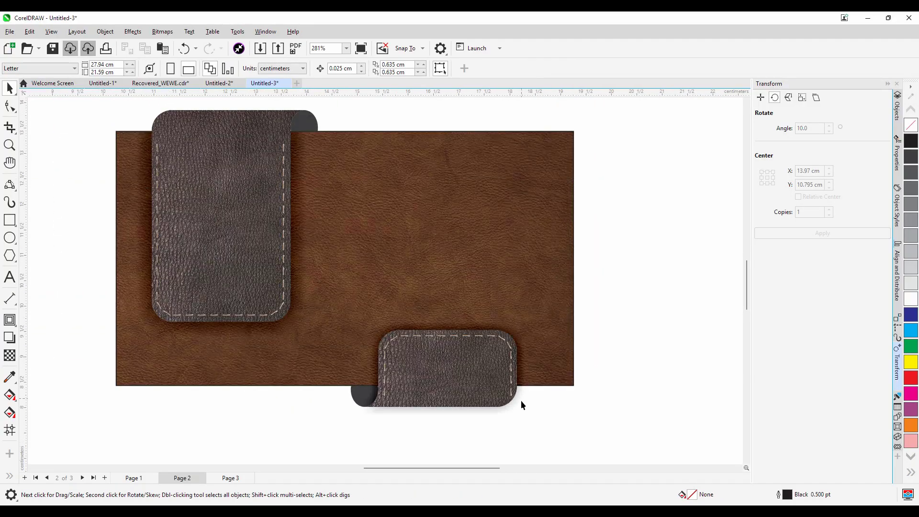
# Step: Rotate the lowest stitch of the small tab's right column to about 343.17° to follow the rounded corner
pyautogui.scroll(3, 522, 405)
pyautogui.click(510, 396)
pyautogui.scroll(1, 511, 397)
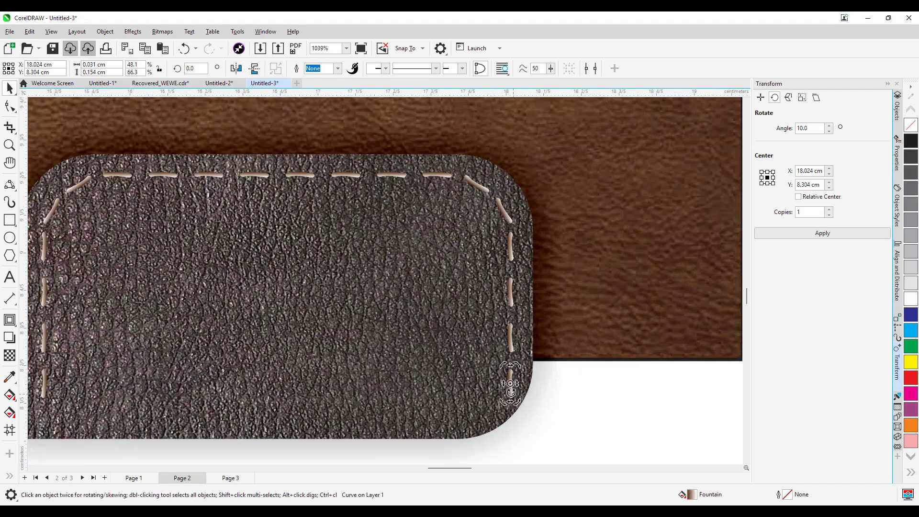
pyautogui.click(512, 399)
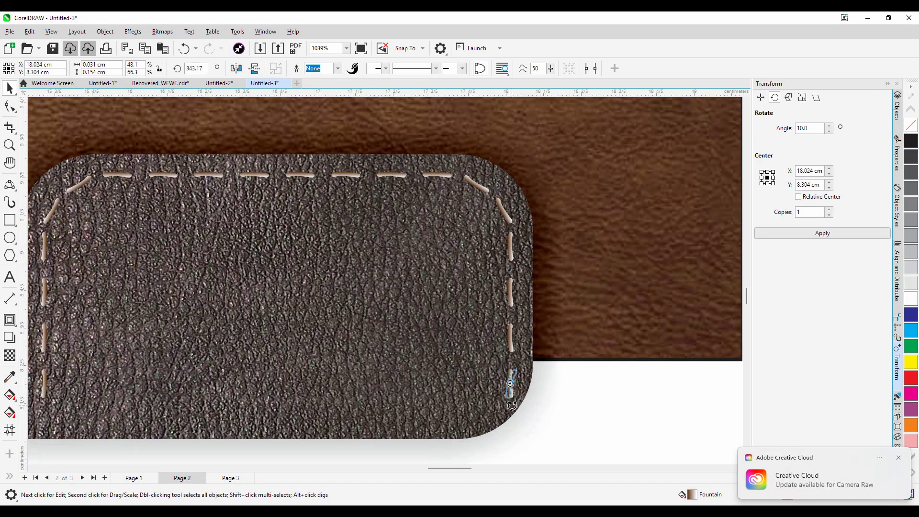
pyautogui.click(573, 416)
pyautogui.scroll(1, 514, 385)
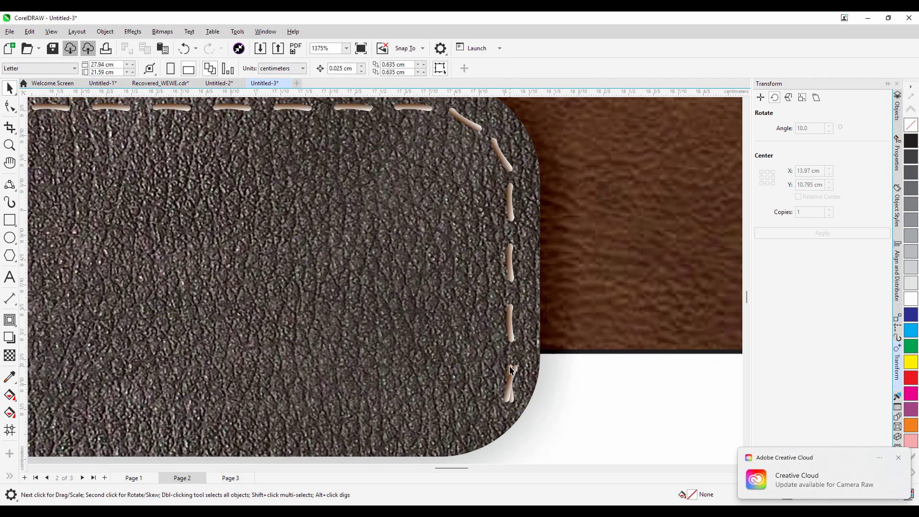
# Step: Remove the leftover upright stitch under the rotated one and move the rotated stitch to X 18.015, Y 8.273 cm
pyautogui.click(511, 370)
pyautogui.click(511, 378)
pyautogui.click(512, 384)
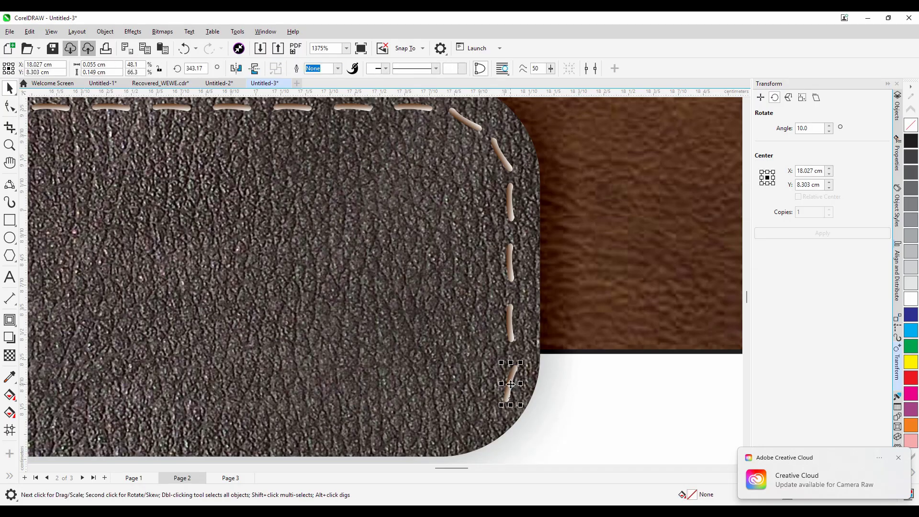
pyautogui.scroll(-3, 511, 384)
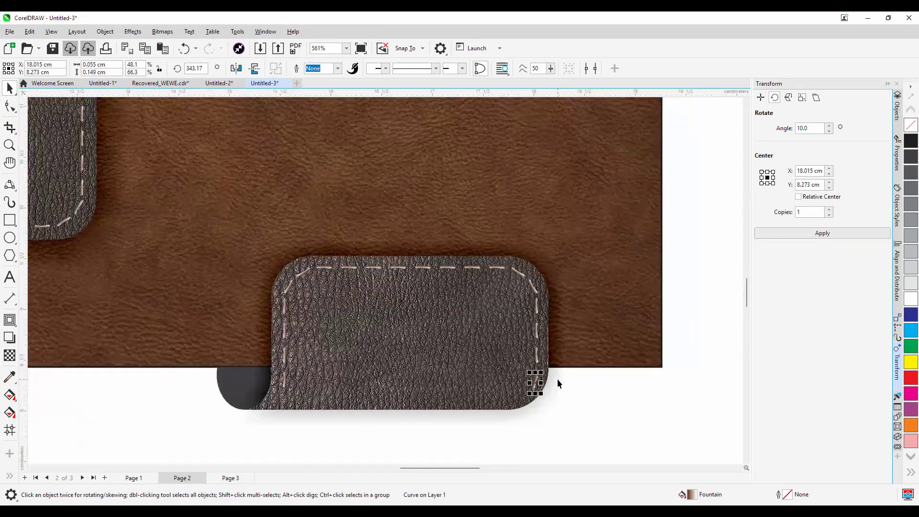
pyautogui.scroll(-1, 557, 384)
pyautogui.click(576, 428)
# Step: Copy the lowest stitch of the small tab's left column down-left to X 15.478, Y 8.101 cm and rotate the copy to about 119.856°
pyautogui.scroll(2, 345, 415)
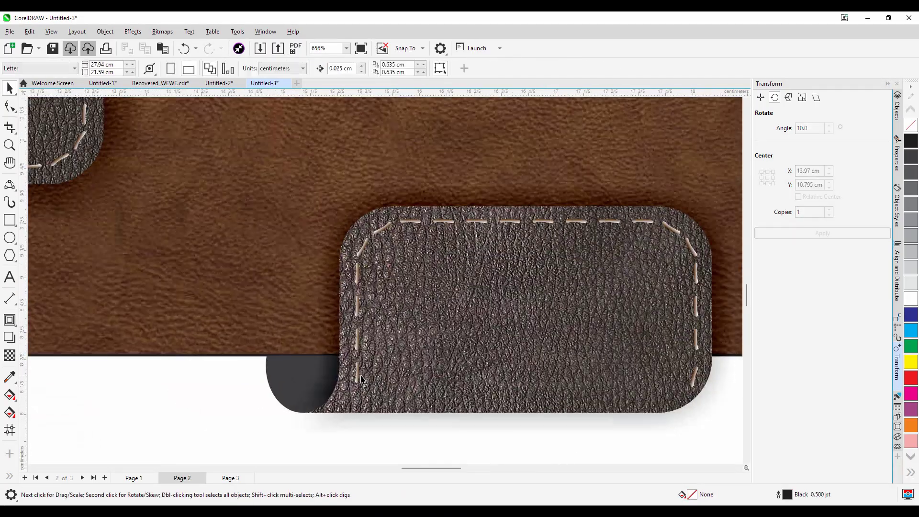
pyautogui.scroll(1, 360, 381)
pyautogui.moveTo(359, 381); pyautogui.dragTo(342, 432)
pyautogui.click(347, 407)
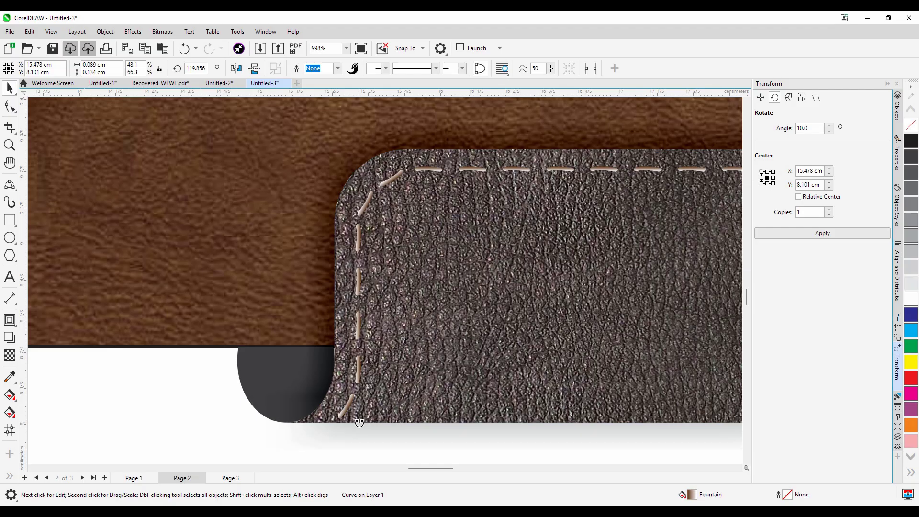
pyautogui.click(341, 434)
pyautogui.scroll(-2, 344, 345)
pyautogui.scroll(-4, 344, 344)
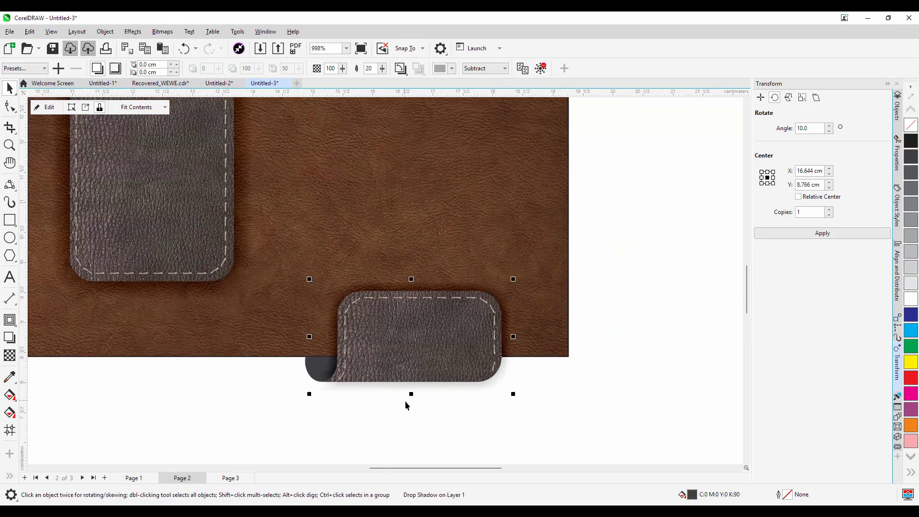
pyautogui.click(429, 423)
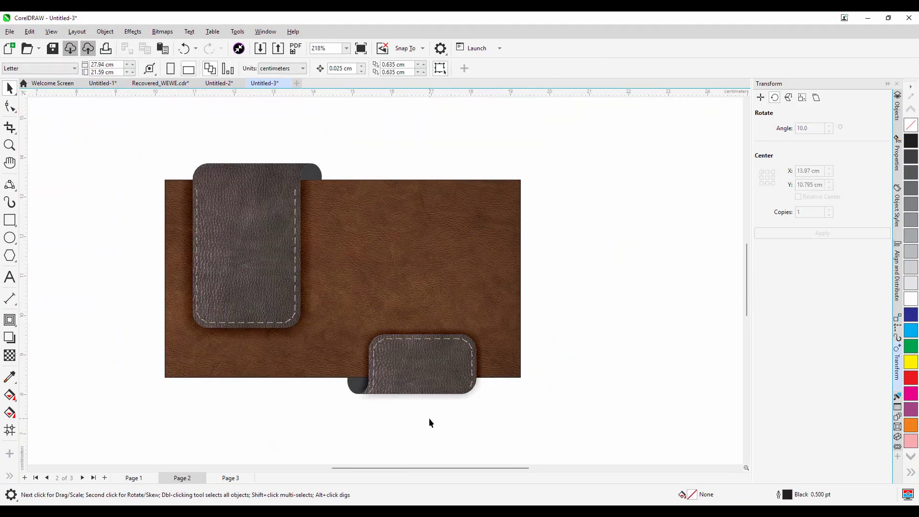
# Step: Examine the tall tab's folded top end and the upper ends of its stitch columns
pyautogui.scroll(-1, 424, 287)
pyautogui.scroll(2, 397, 185)
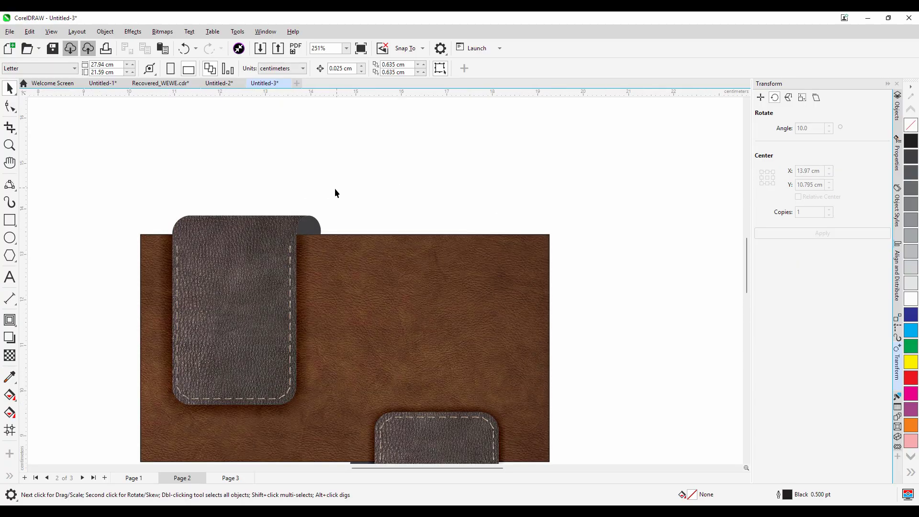
pyautogui.scroll(2, 330, 206)
pyautogui.scroll(-4, 288, 256)
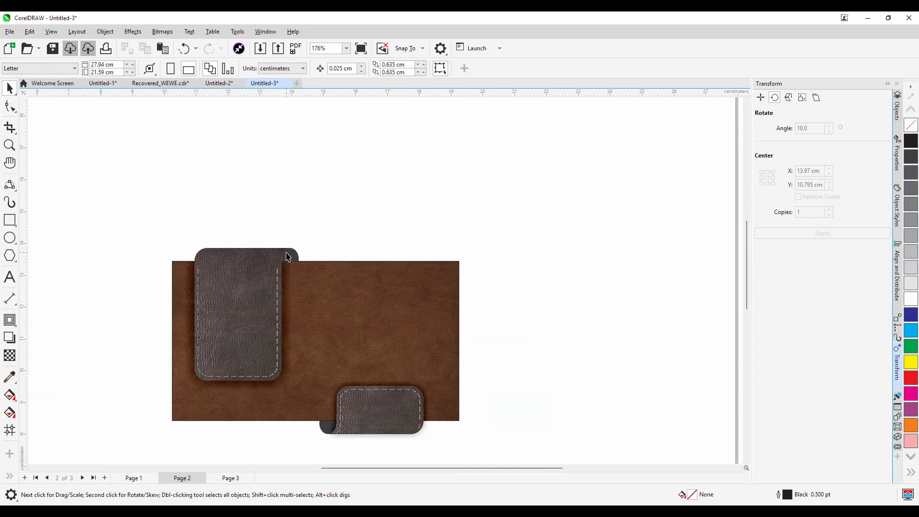
pyautogui.scroll(3, 293, 265)
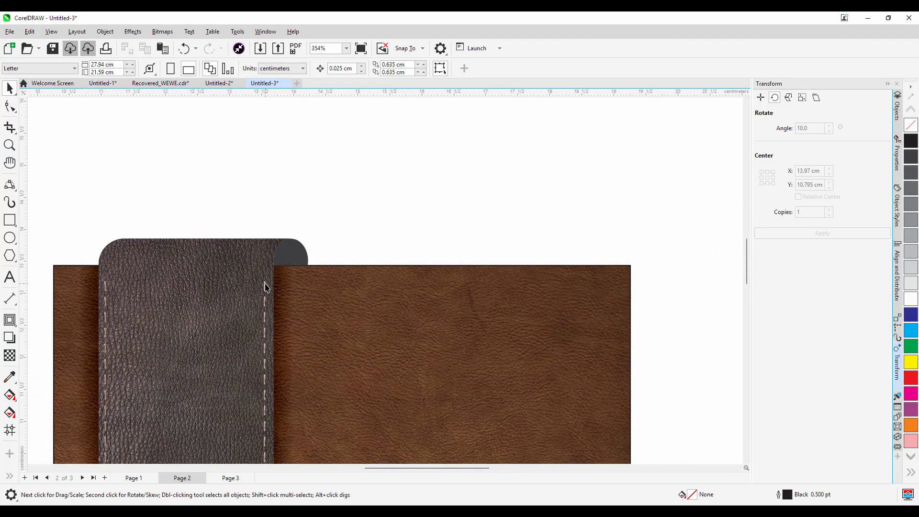
pyautogui.scroll(-3, 266, 287)
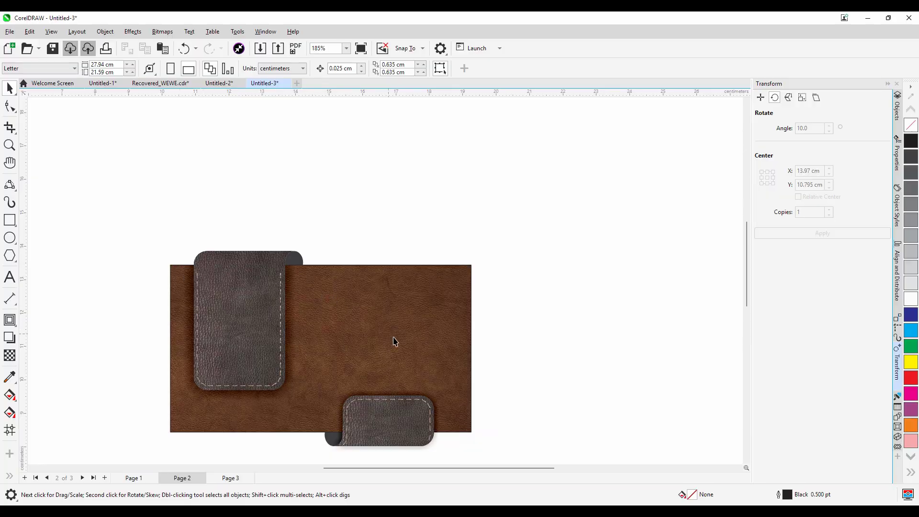
pyautogui.scroll(6, 303, 297)
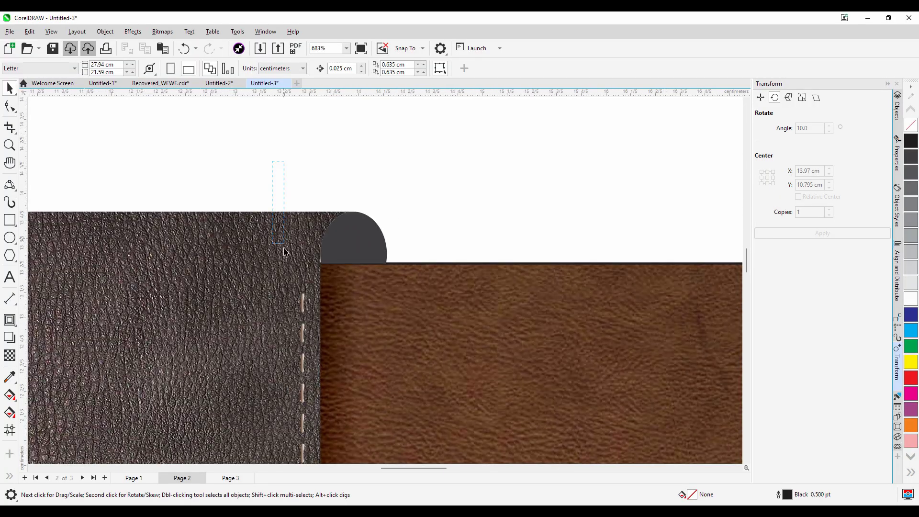
# Step: Add a slanted stitch above the tall tab's right stitch column, leading toward the folded top corner
pyautogui.moveTo(284, 248); pyautogui.dragTo(318, 215)
pyautogui.scroll(1, 307, 293)
pyautogui.click(324, 136)
pyautogui.scroll(1, 307, 234)
pyautogui.click(329, 194)
pyautogui.press('Escape')
pyautogui.scroll(-3, 371, 189)
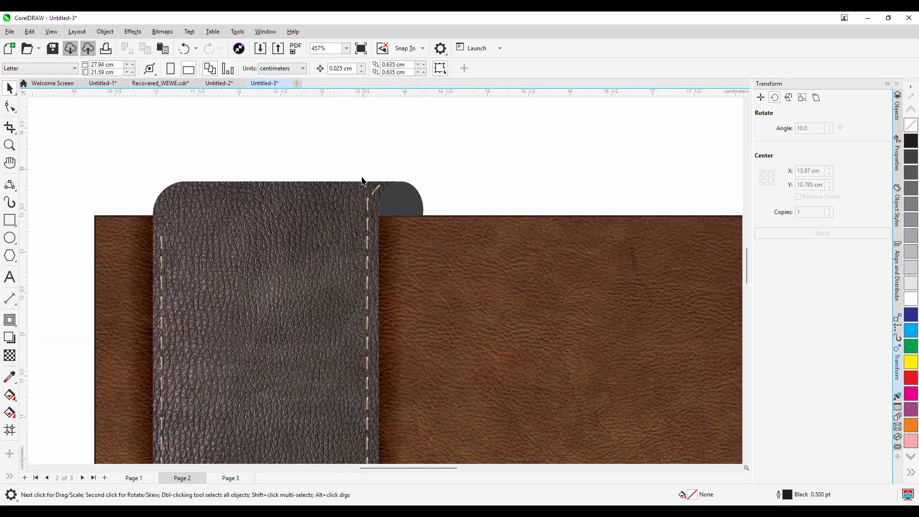
# Step: Move the top upright stitch of the tall tab's right column to X 13.565, Y 13.573 cm and the left column's to X 11.087, Y 13.519 cm
pyautogui.scroll(6, 363, 181)
pyautogui.click(371, 213)
pyautogui.moveTo(370, 213); pyautogui.dragTo(370, 223)
pyautogui.scroll(-4, 378, 223)
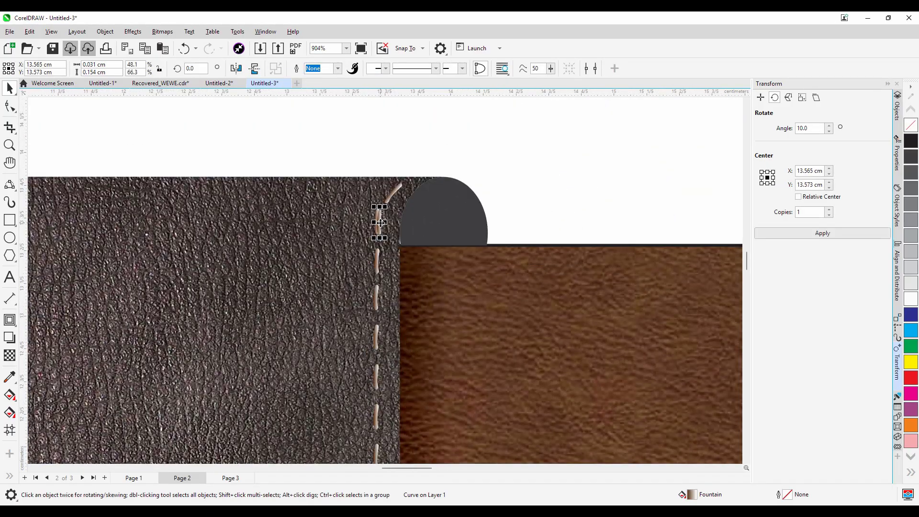
pyautogui.press('Escape')
pyautogui.scroll(2, 374, 219)
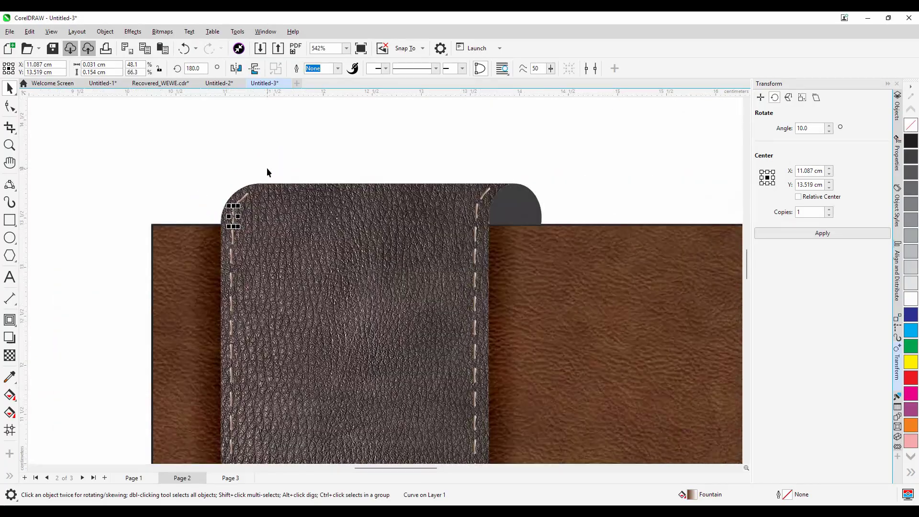
# Step: Examine the whole card with the completed stitching on both tabs
pyautogui.scroll(-3, 267, 172)
pyautogui.click(216, 159)
pyautogui.scroll(-2, 242, 251)
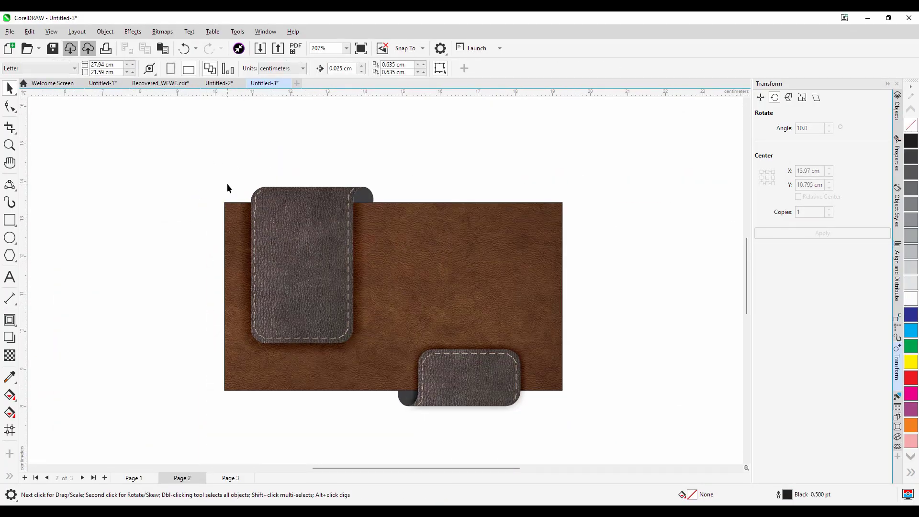
pyautogui.scroll(-1, 242, 177)
pyautogui.scroll(1, 413, 299)
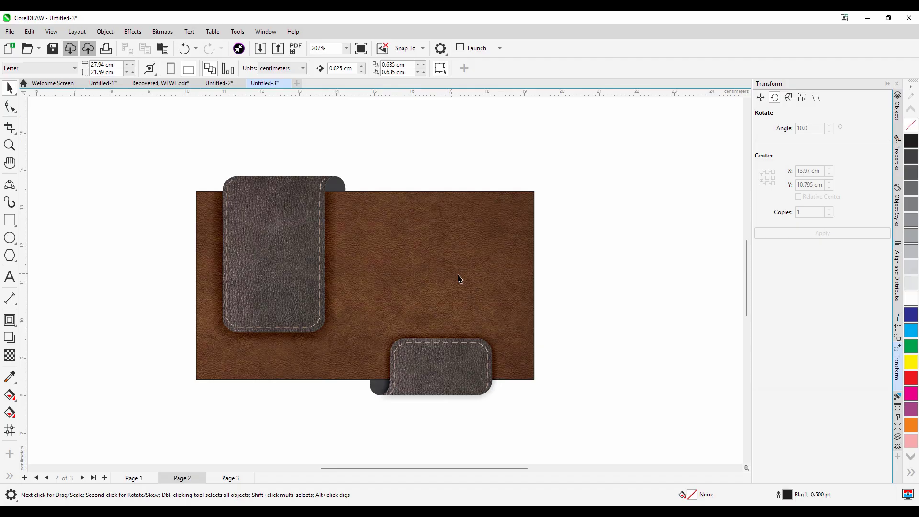
pyautogui.scroll(1, 459, 277)
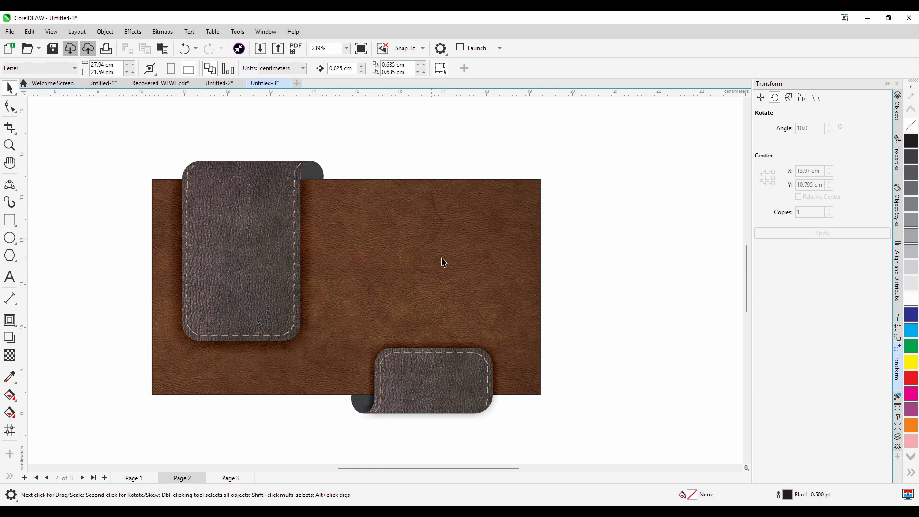
pyautogui.scroll(-1, 442, 262)
pyautogui.scroll(1, 386, 261)
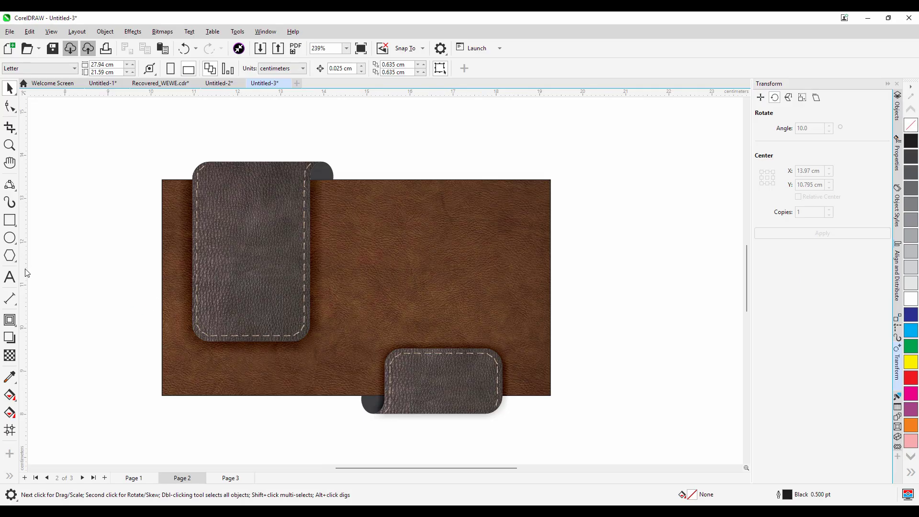
# Step: Add the text "WELCOME" in 24 pt Arial beside the tall tab and place it at X 16.43, Y 11.717 cm
pyautogui.click(9, 277)
pyautogui.click(374, 250)
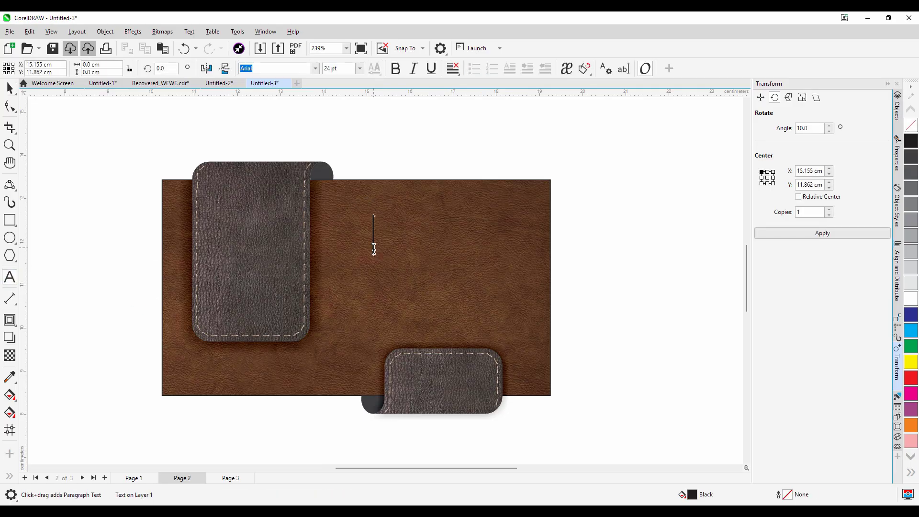
pyautogui.write('WEL')
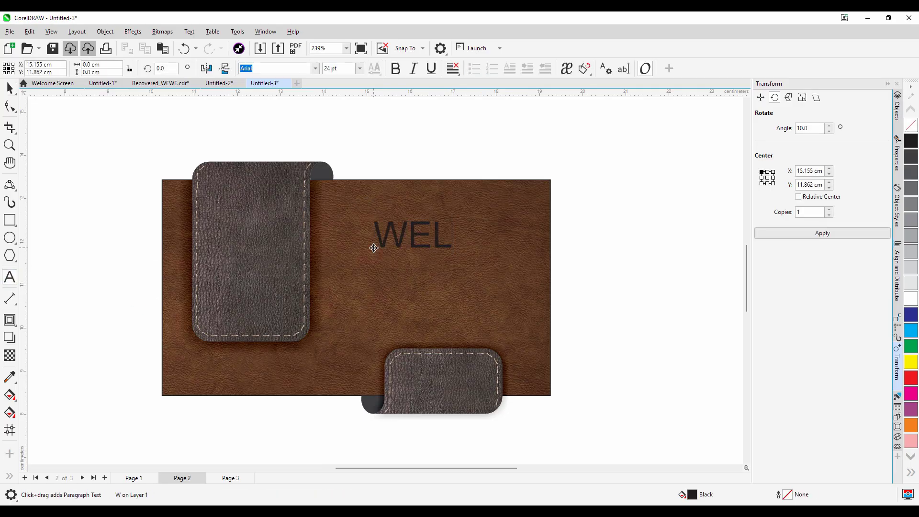
pyautogui.write('COME')
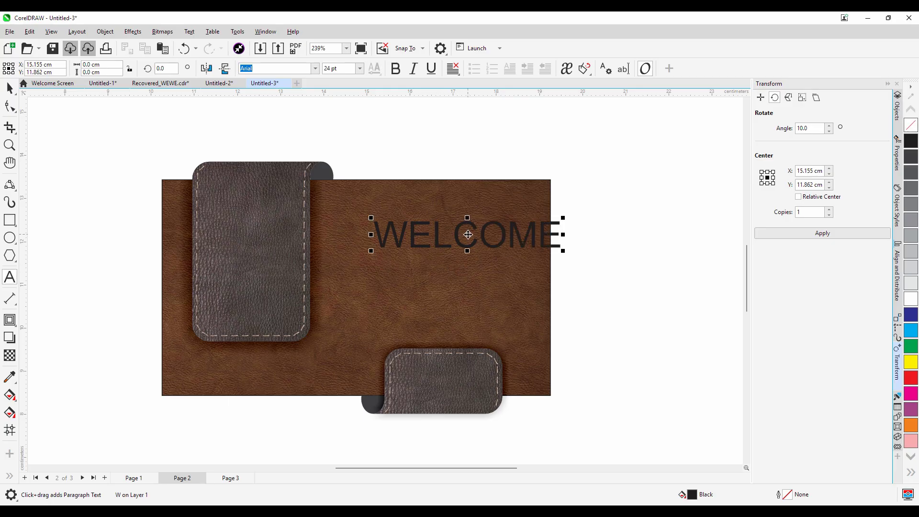
pyautogui.moveTo(468, 234); pyautogui.dragTo(429, 251)
# Step: Color the WELCOME text white and change it to title case
pyautogui.doubleClick(397, 251)
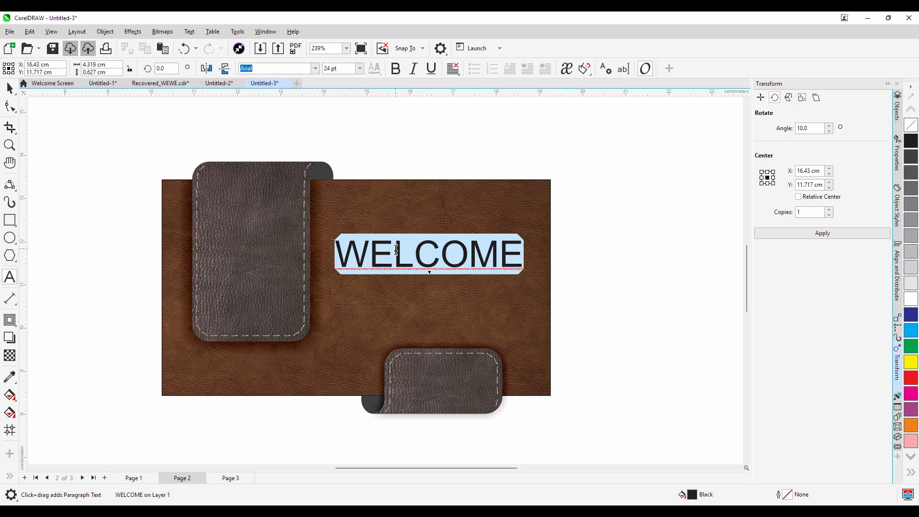
pyautogui.click(912, 299)
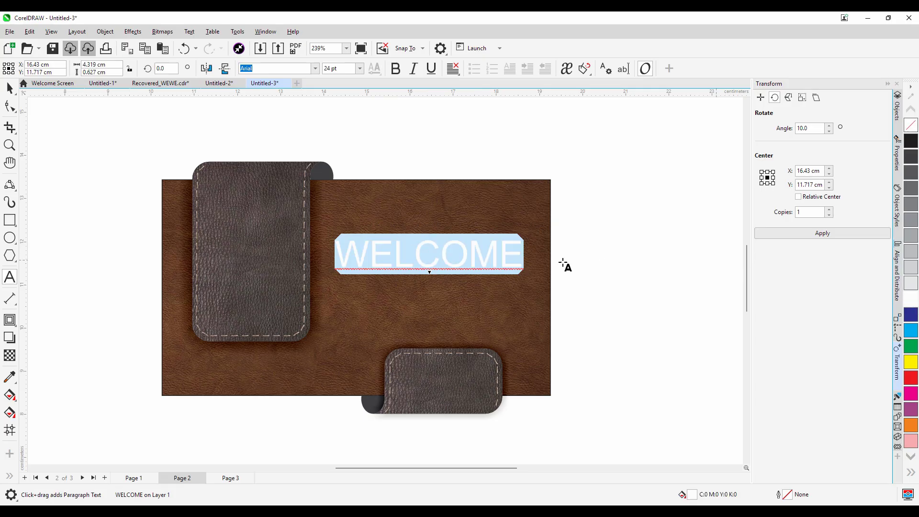
pyautogui.rightClick(451, 253)
pyautogui.moveTo(509, 306)
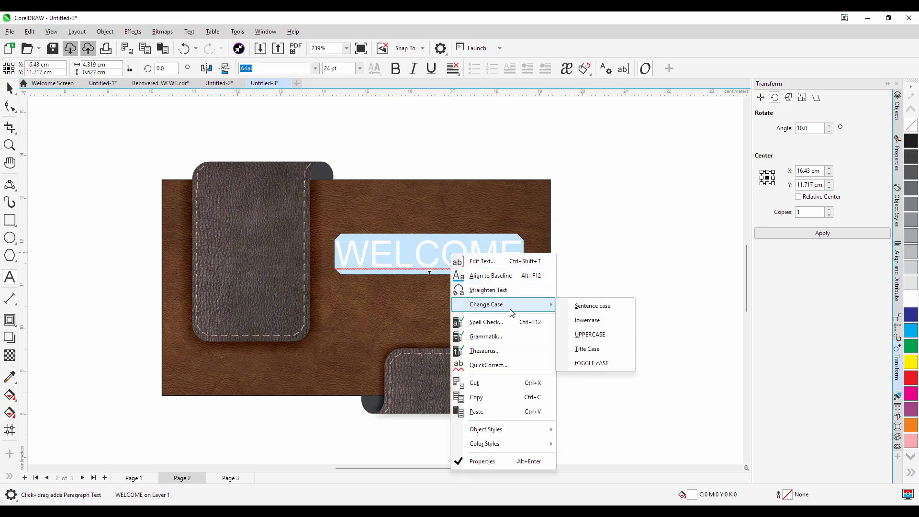
pyautogui.click(597, 350)
pyautogui.click(9, 88)
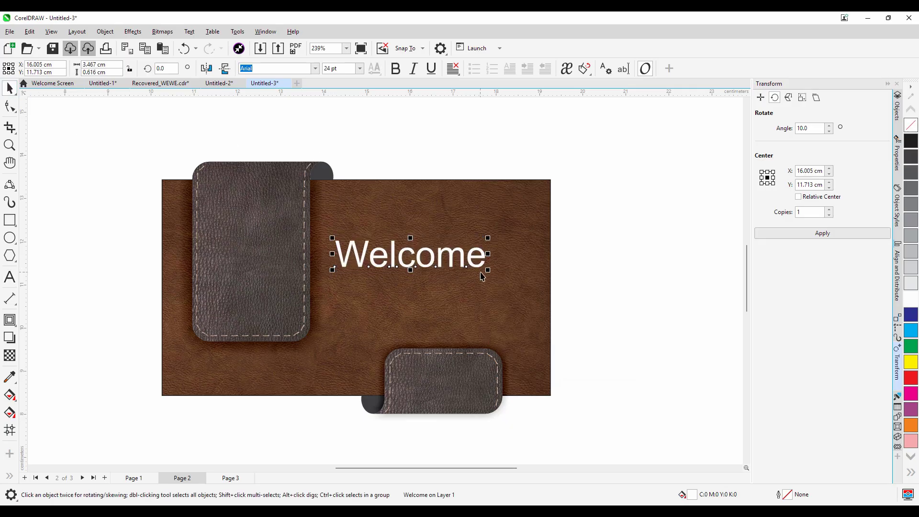
# Step: Enlarge the Welcome text to about 27.615 pt and set its font to Broadway
pyautogui.moveTo(488, 270); pyautogui.dragTo(509, 273)
pyautogui.scroll(-1, 575, 273)
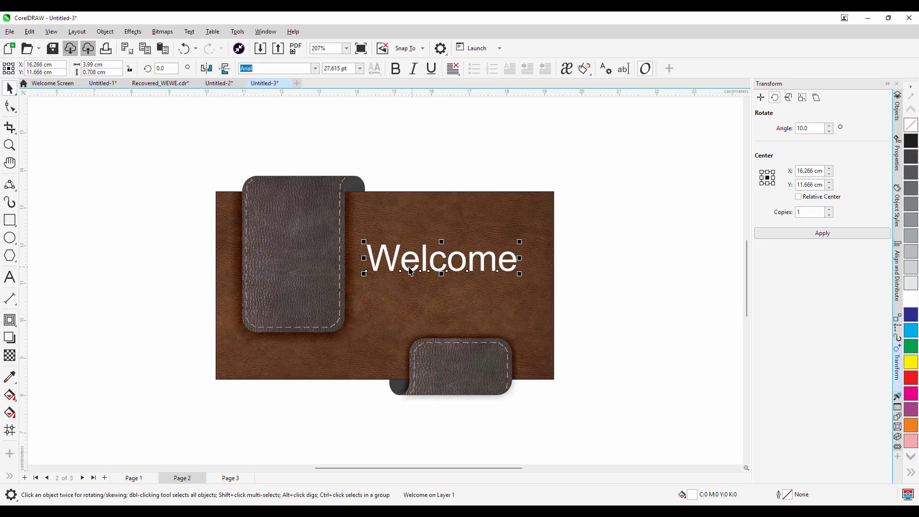
pyautogui.scroll(1, 411, 271)
pyautogui.click(316, 69)
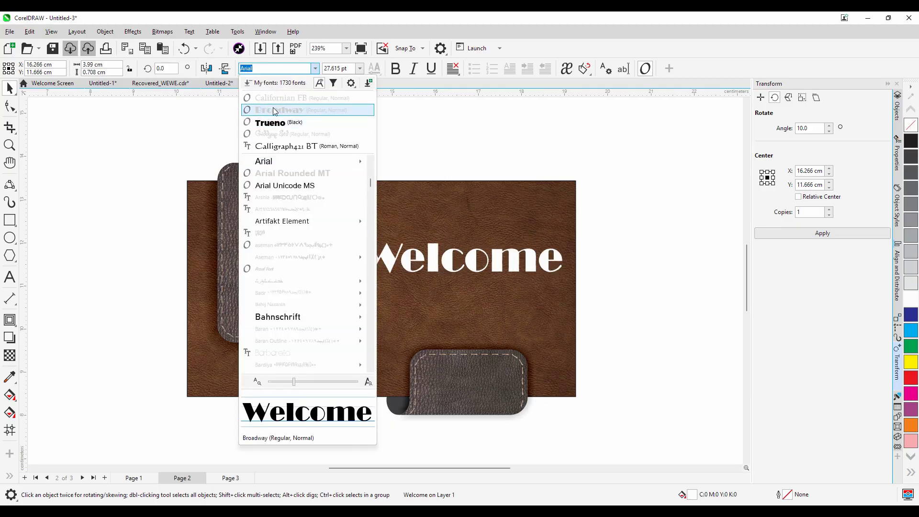
pyautogui.click(273, 110)
pyautogui.scroll(-2, 436, 257)
pyautogui.scroll(2, 478, 254)
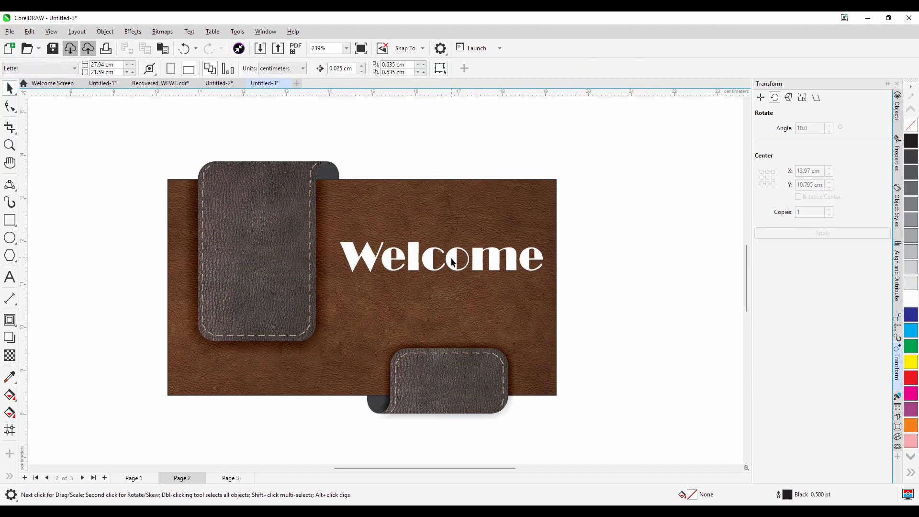
# Step: Reduce the Welcome text to about 26.516 pt, centered at X 16.509, Y 11.65 cm
pyautogui.scroll(2, 527, 268)
pyautogui.moveTo(554, 274); pyautogui.dragTo(542, 272)
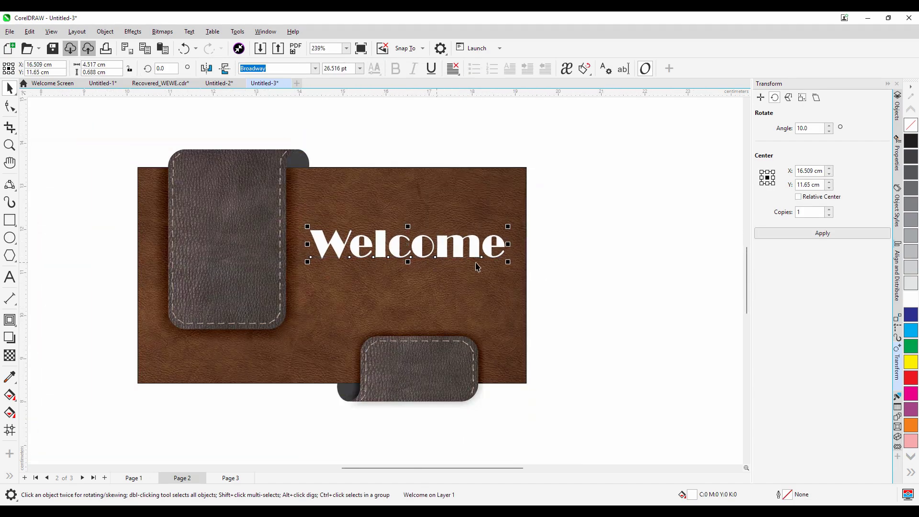
pyautogui.click(549, 246)
pyautogui.scroll(-1, 513, 246)
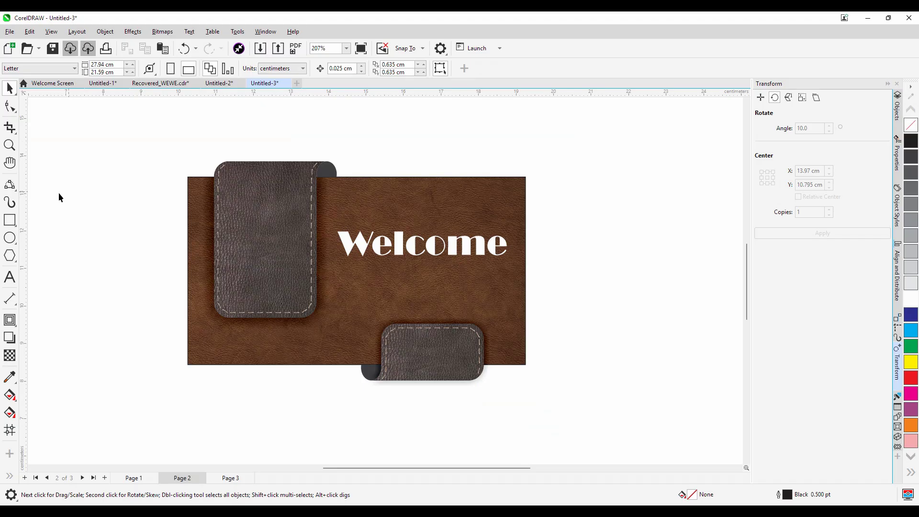
# Step: Add the text "TO MY CHANNEL" in 24 pt Arial below the Welcome heading
pyautogui.click(9, 277)
pyautogui.scroll(2, 349, 303)
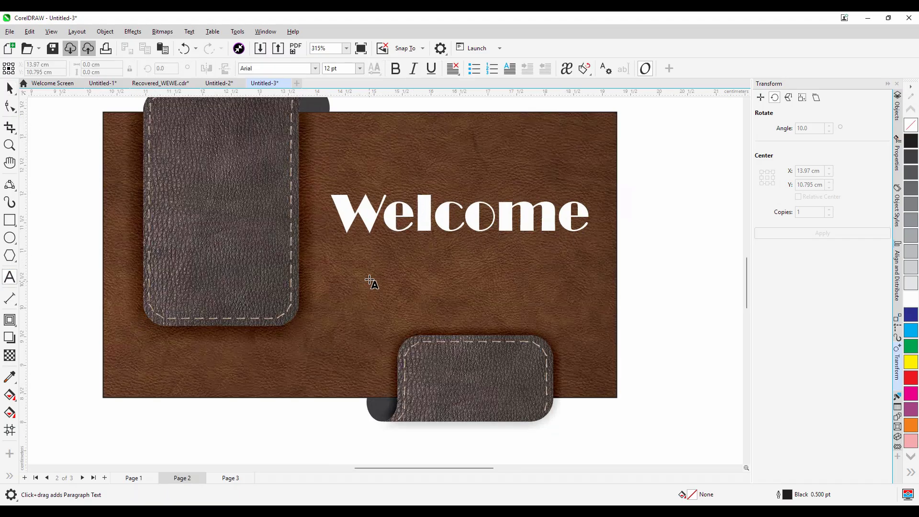
pyautogui.click(389, 275)
pyautogui.write('TO')
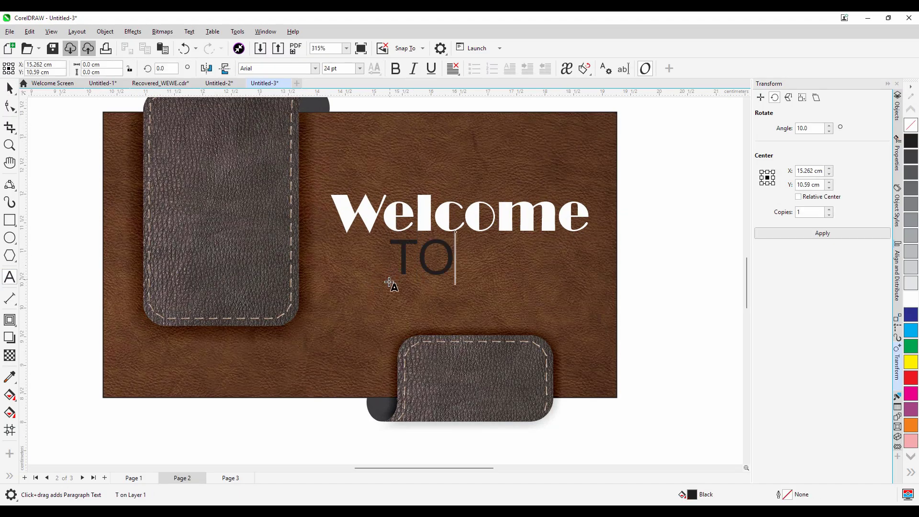
pyautogui.write(' MY')
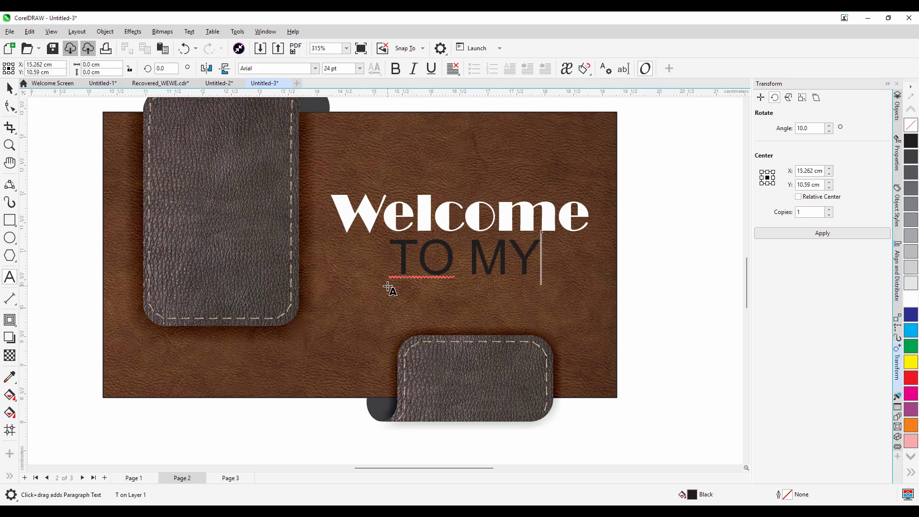
pyautogui.write(' CHA')
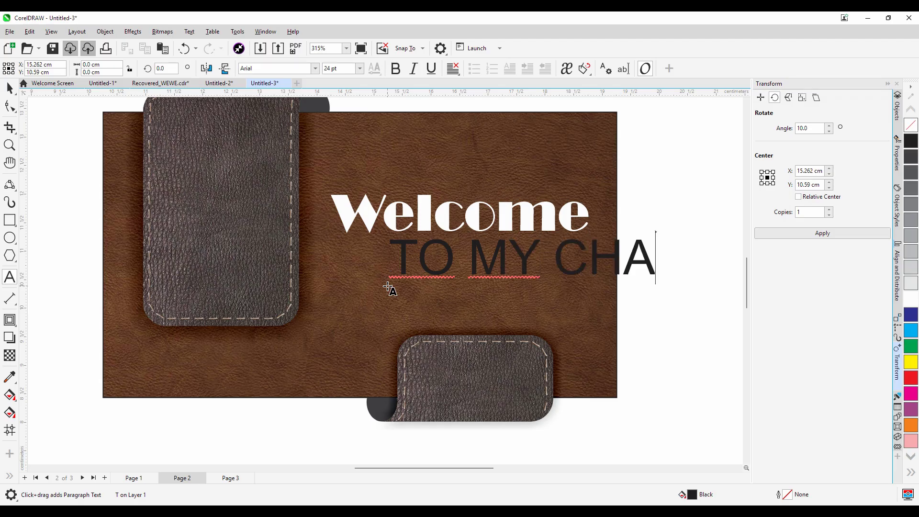
pyautogui.write('NNEL')
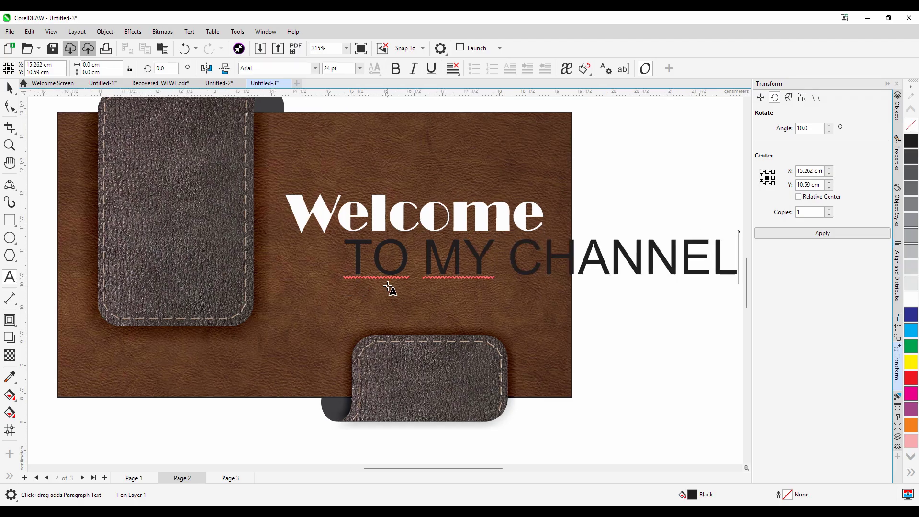
pyautogui.scroll(-1, 388, 297)
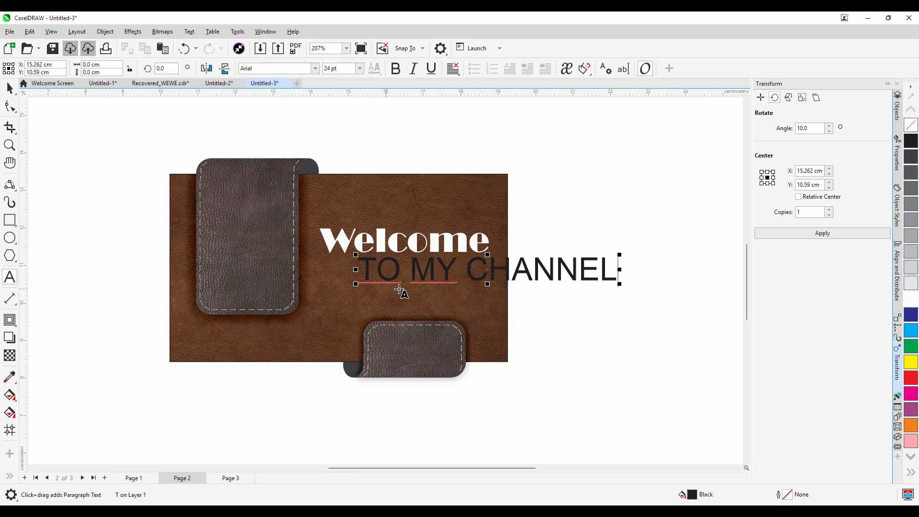
# Step: Shrink the TO MY CHANNEL text to about 10.47 pt and move it below Welcome to X 16.744, Y 10.801 cm
pyautogui.tripleClick(471, 271)
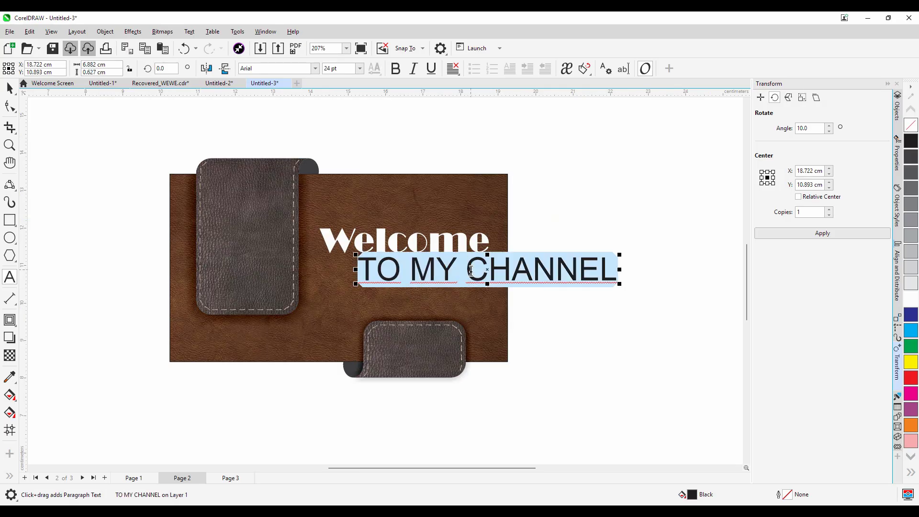
pyautogui.moveTo(621, 287); pyautogui.dragTo(475, 292)
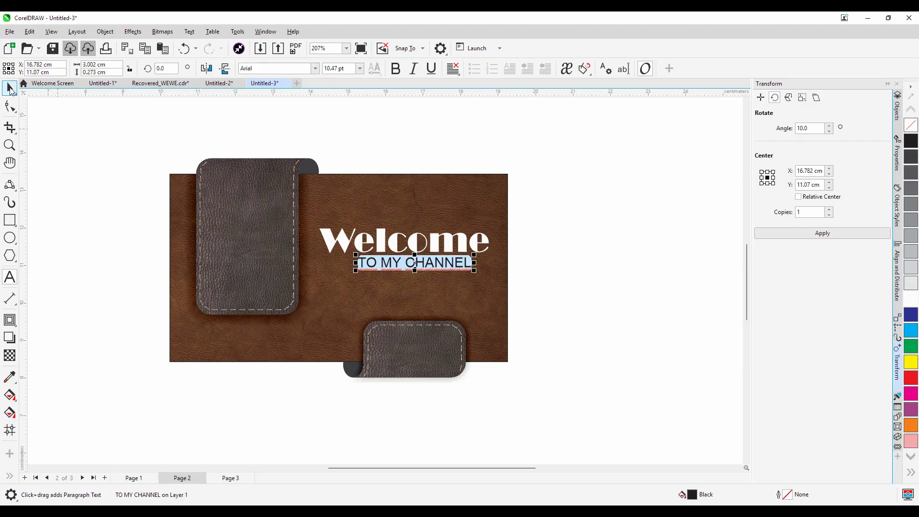
pyautogui.click(10, 88)
pyautogui.scroll(2, 374, 240)
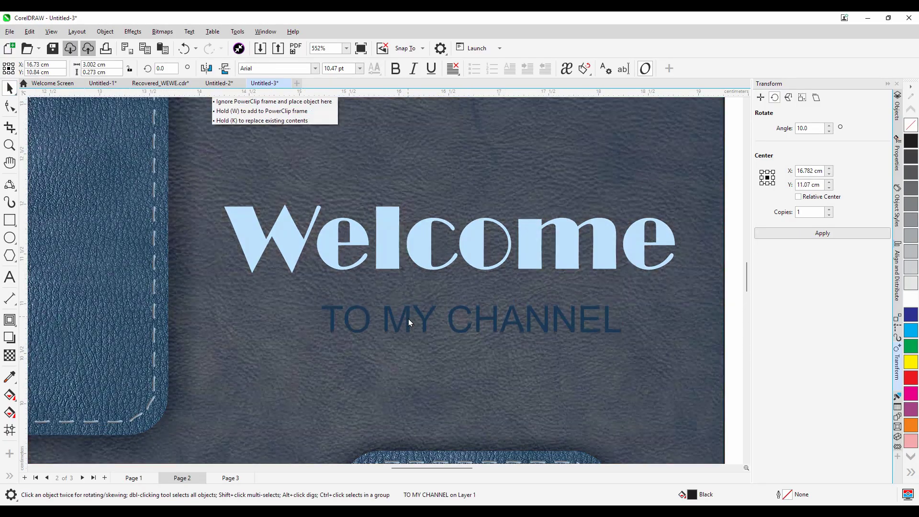
pyautogui.scroll(-2, 468, 298)
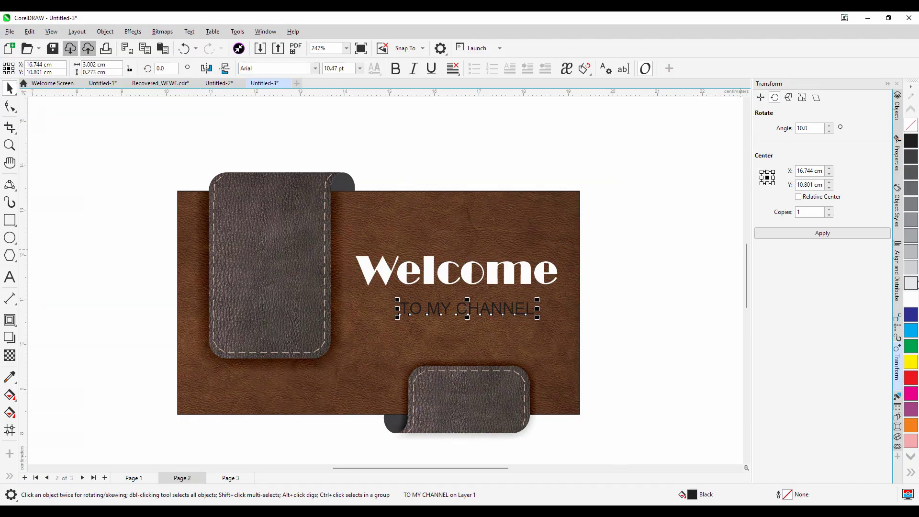
# Step: Color the TO MY CHANNEL text white and move it to X 16.572, Y 10.744 cm
pyautogui.click(911, 298)
pyautogui.press('Escape')
pyautogui.scroll(-1, 554, 245)
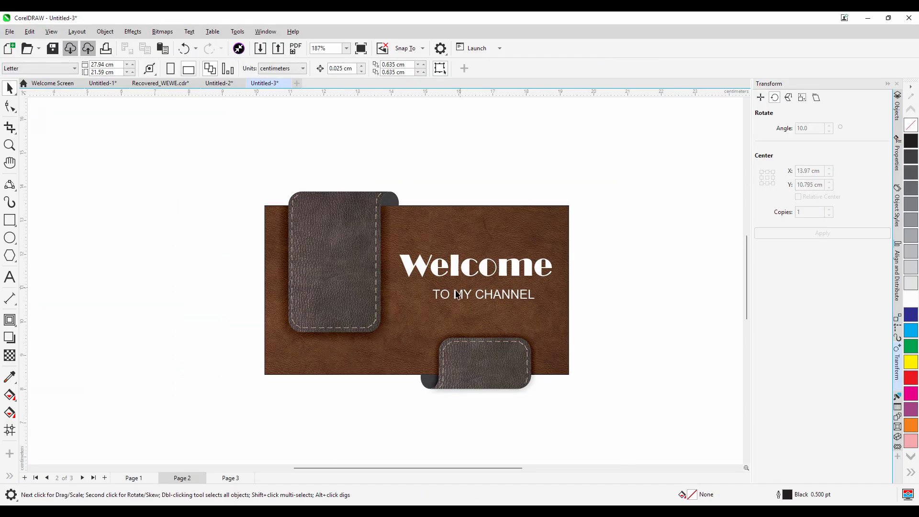
pyautogui.scroll(3, 455, 294)
pyautogui.click(451, 297)
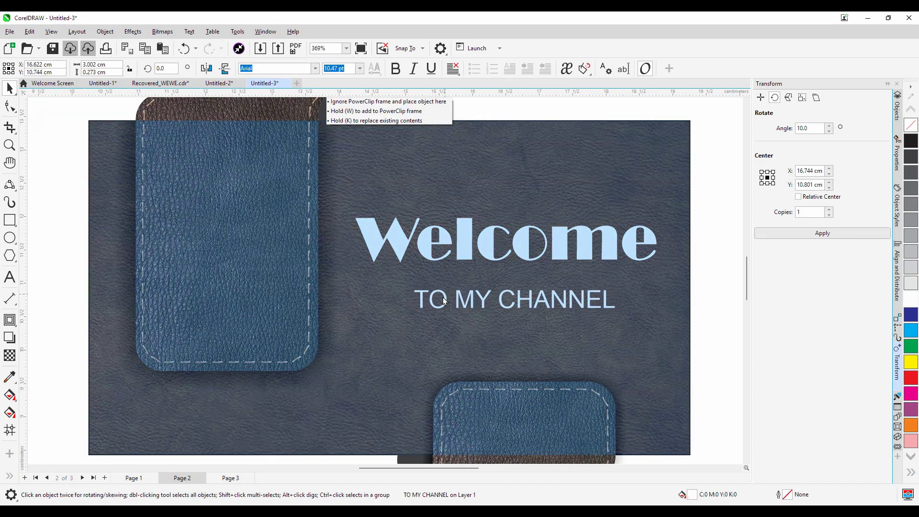
pyautogui.scroll(-1, 437, 275)
pyautogui.scroll(-1, 437, 276)
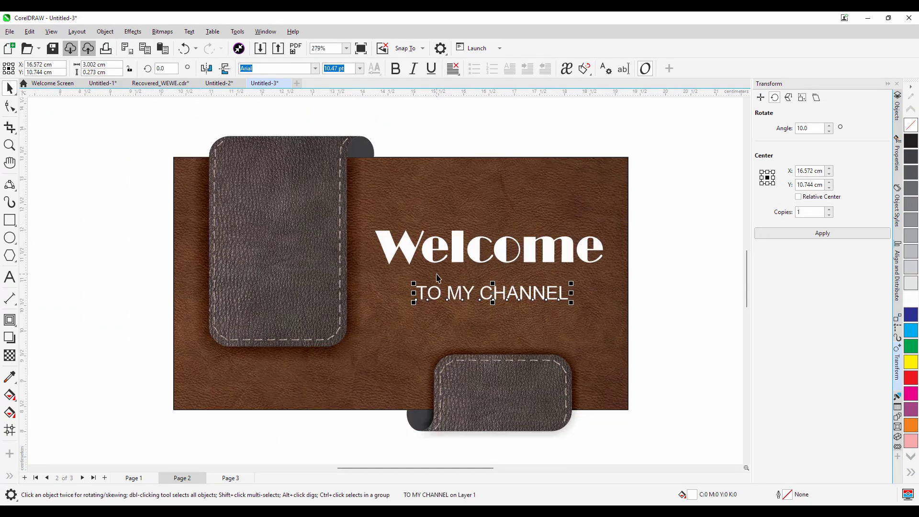
# Step: Align the TO MY CHANNEL line horizontally with the center of the Welcome heading
pyautogui.moveTo(675, 200); pyautogui.dragTo(372, 341)
pyautogui.click(673, 318)
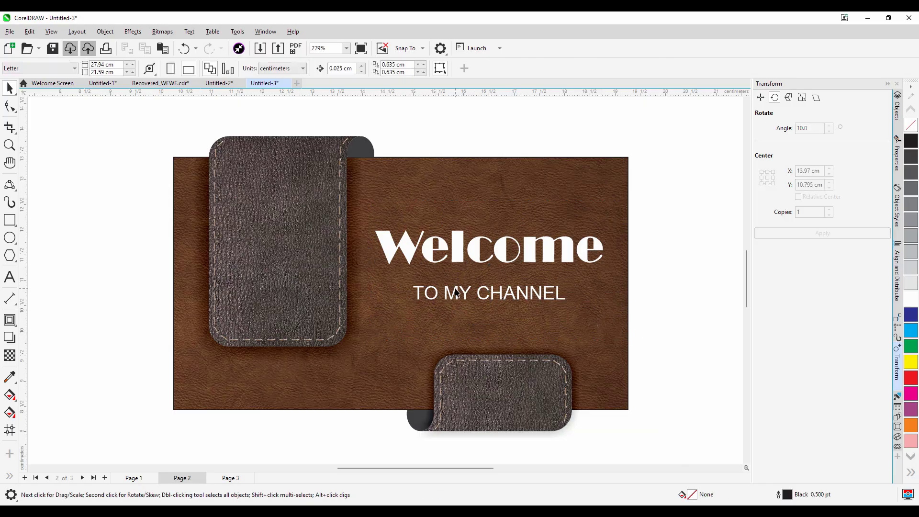
pyautogui.click(456, 293)
pyautogui.scroll(-1, 599, 254)
pyautogui.click(687, 270)
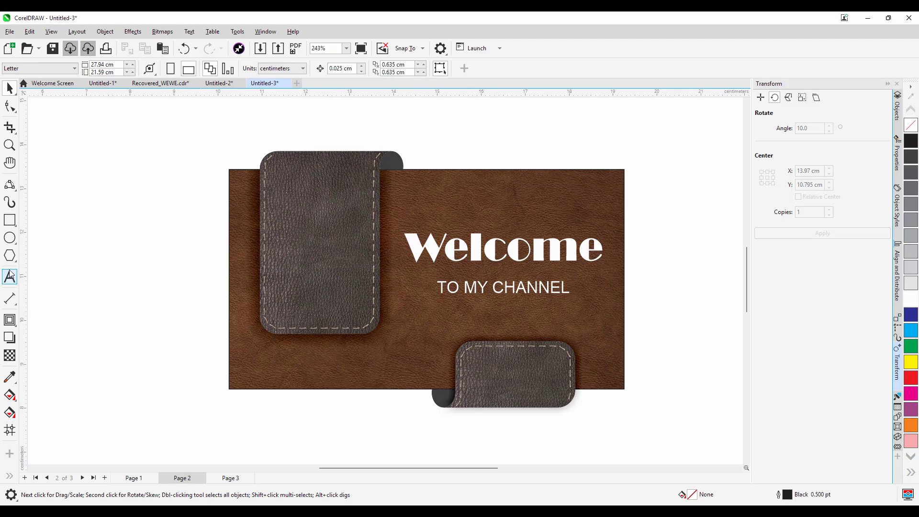
# Step: Draw a circle about 0.447 cm in diameter near the lower end of the tall tab, centered at X 12.209, Y 10.287 cm
pyautogui.click(9, 238)
pyautogui.moveTo(324, 298); pyautogui.dragTo(302, 321)
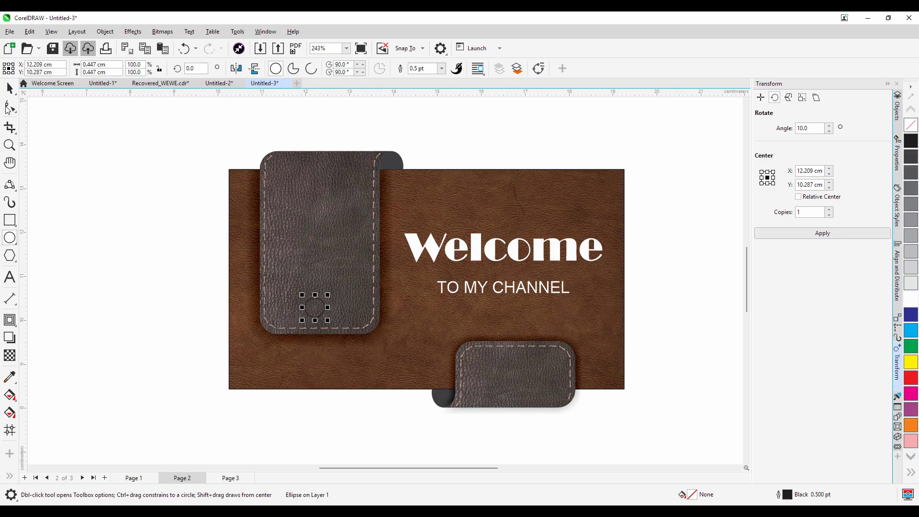
# Step: Move the circle near the lower end of the tall tab to X 12.301, Y 10.279 cm
pyautogui.click(8, 89)
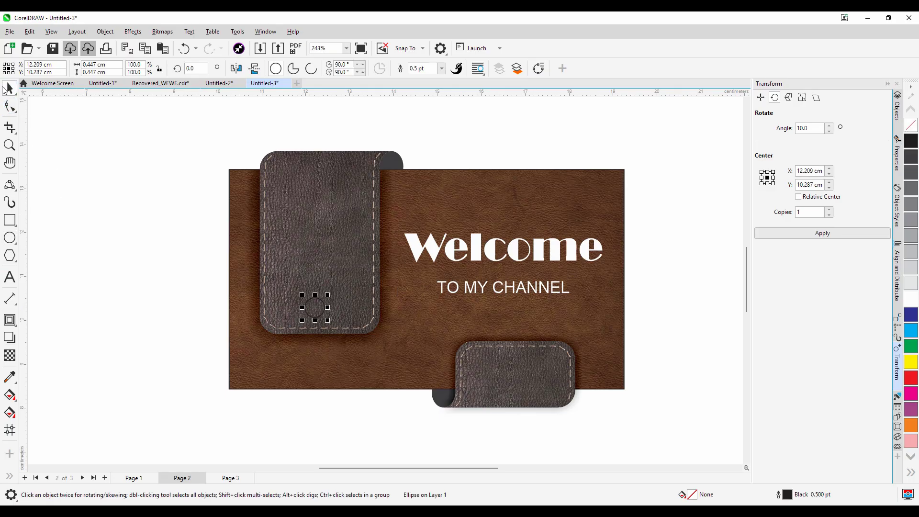
pyautogui.scroll(5, 325, 304)
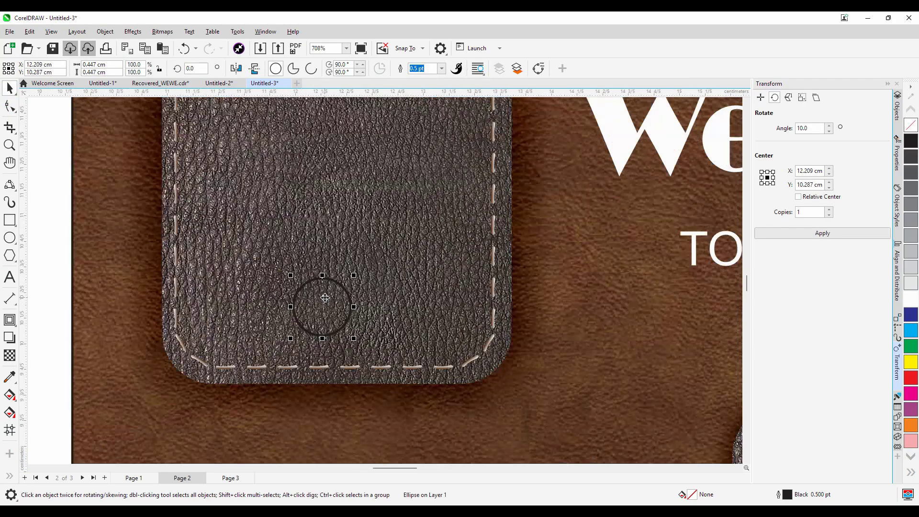
pyautogui.scroll(2, 325, 298)
pyautogui.moveTo(341, 297); pyautogui.dragTo(350, 296)
pyautogui.scroll(-3, 336, 292)
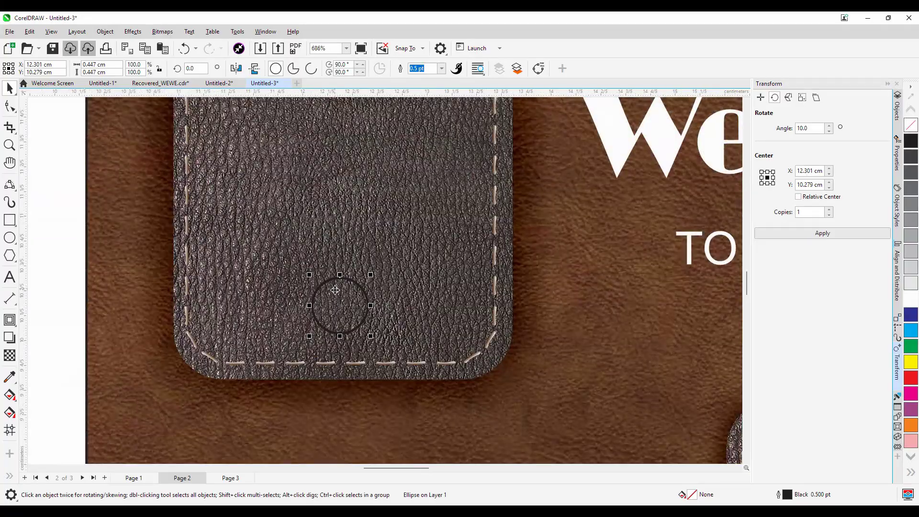
# Step: Bring the artmi logo from beside the page onto the tall tab, shrinking it and placing it above the circle at X 12.283, Y 11.101 cm
pyautogui.scroll(-3, 335, 292)
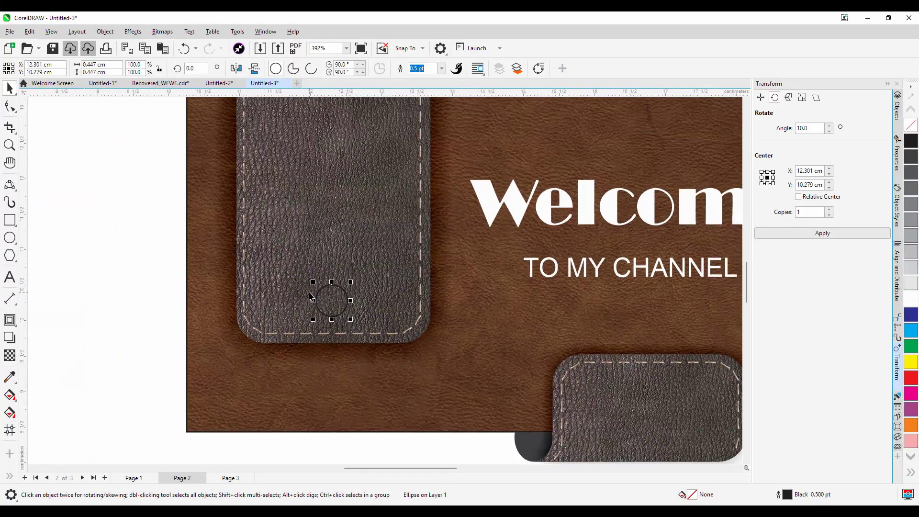
pyautogui.scroll(-5, 312, 297)
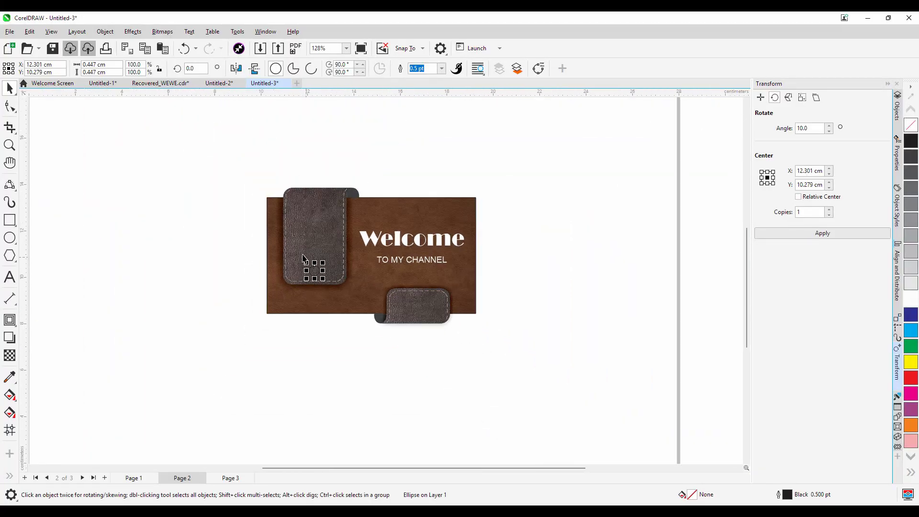
pyautogui.scroll(-4, 302, 258)
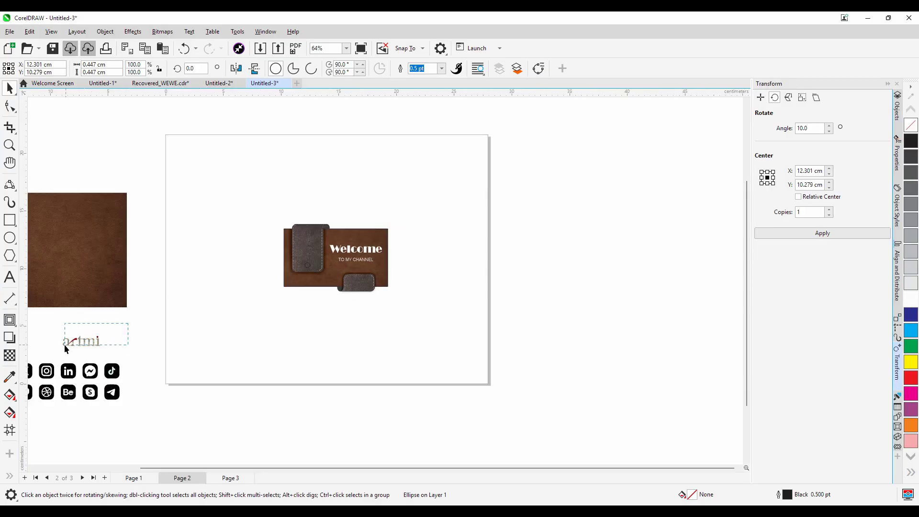
pyautogui.moveTo(64, 344); pyautogui.dragTo(239, 275)
pyautogui.scroll(3, 297, 261)
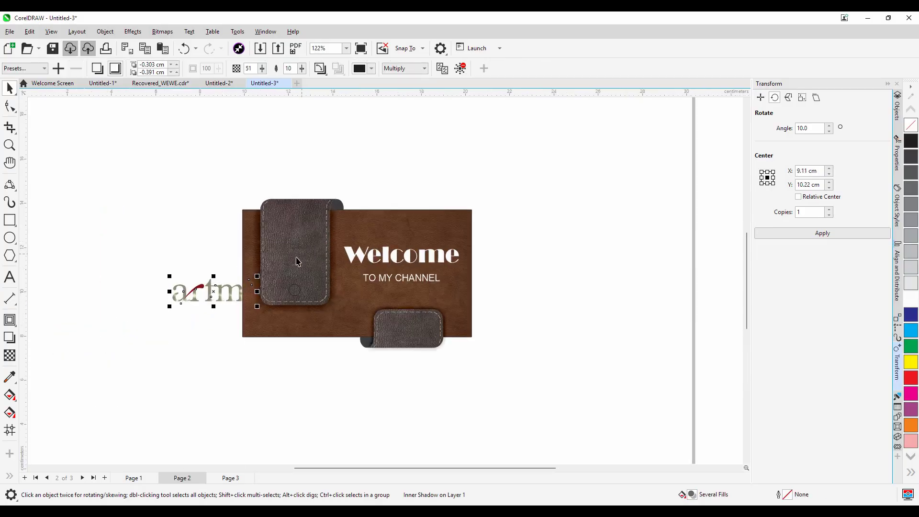
pyautogui.scroll(4, 235, 266)
pyautogui.moveTo(65, 291); pyautogui.dragTo(151, 316)
pyautogui.moveTo(204, 335); pyautogui.dragTo(343, 286)
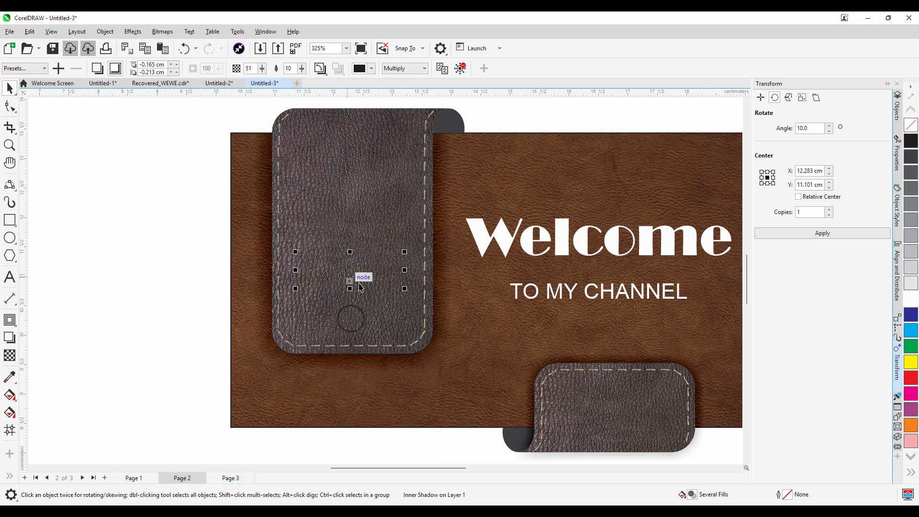
# Step: Scale the artmi logo down to about 91.8% and position it just above the circle at X 12.324, Y 10.935 cm
pyautogui.scroll(1, 383, 264)
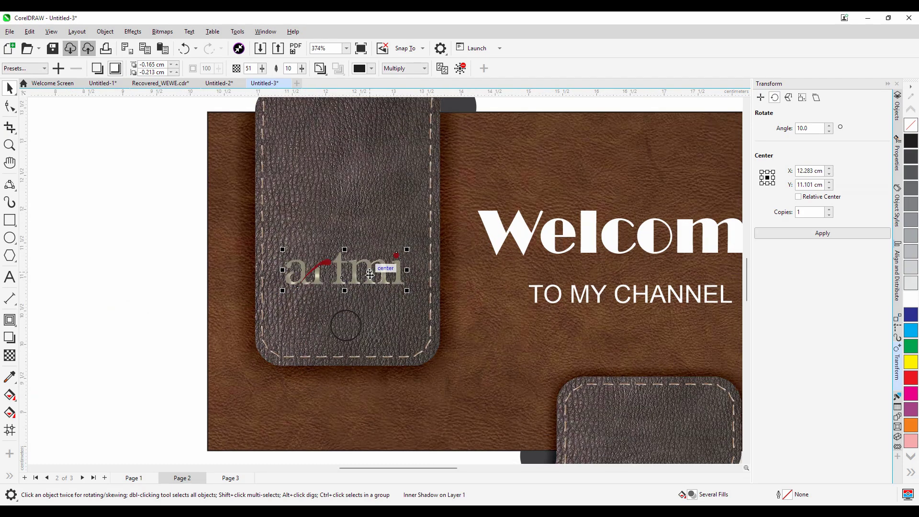
pyautogui.scroll(6, 370, 273)
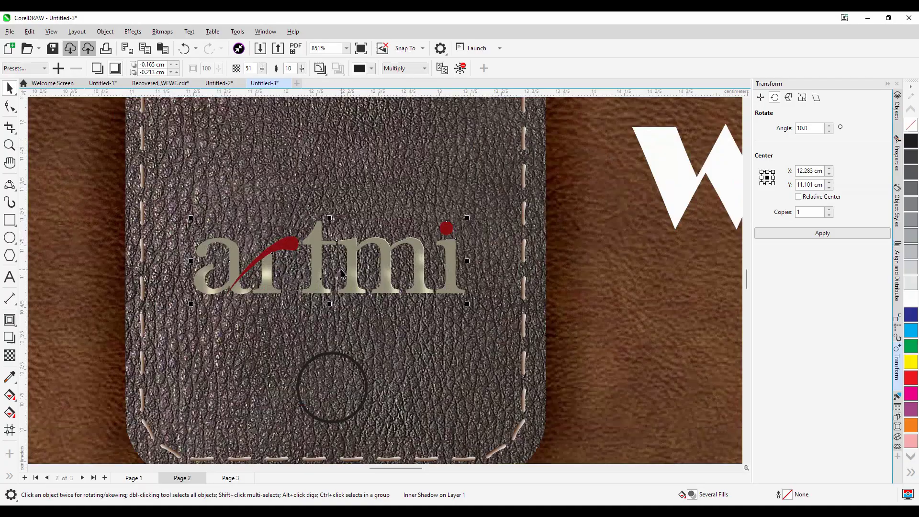
pyautogui.moveTo(317, 281); pyautogui.dragTo(323, 304)
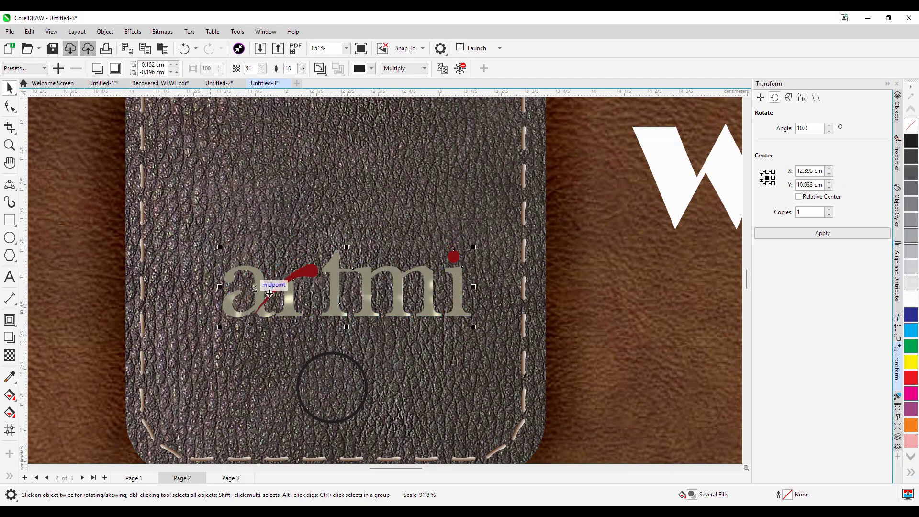
pyautogui.scroll(2, 273, 288)
pyautogui.scroll(3, 324, 301)
pyautogui.moveTo(335, 302); pyautogui.dragTo(326, 305)
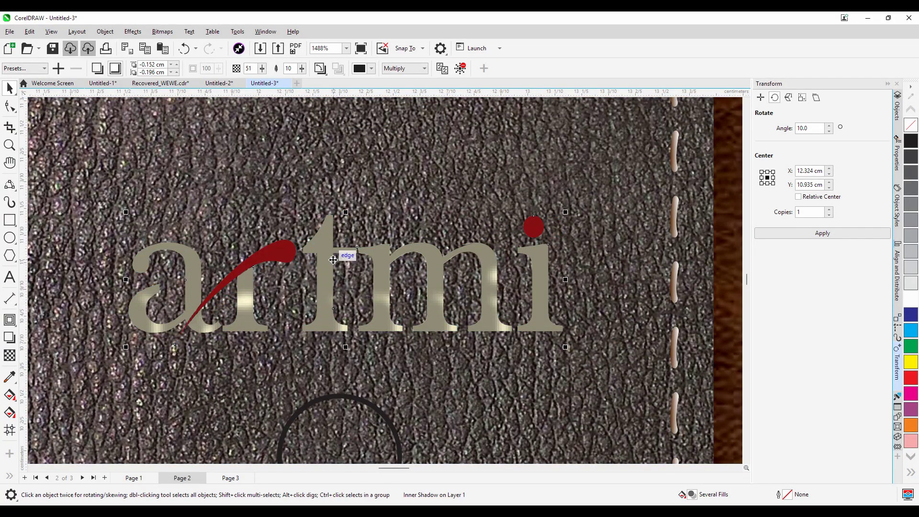
pyautogui.scroll(-4, 330, 269)
pyautogui.scroll(-5, 330, 269)
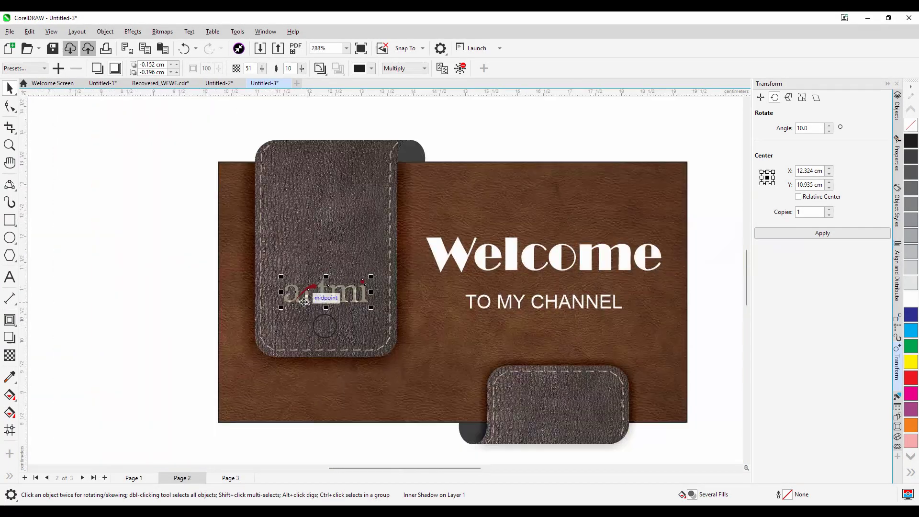
pyautogui.click(108, 293)
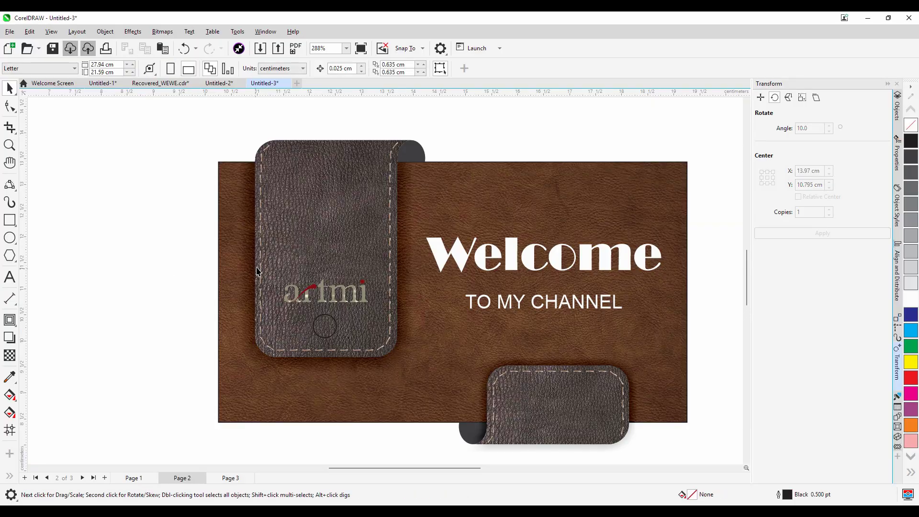
# Step: Shrink the leather texture inside the tall tab's PowerClip to about 4.888 by 7.331 cm, centered at X 11.689, Y 10.612 cm
pyautogui.click(365, 219)
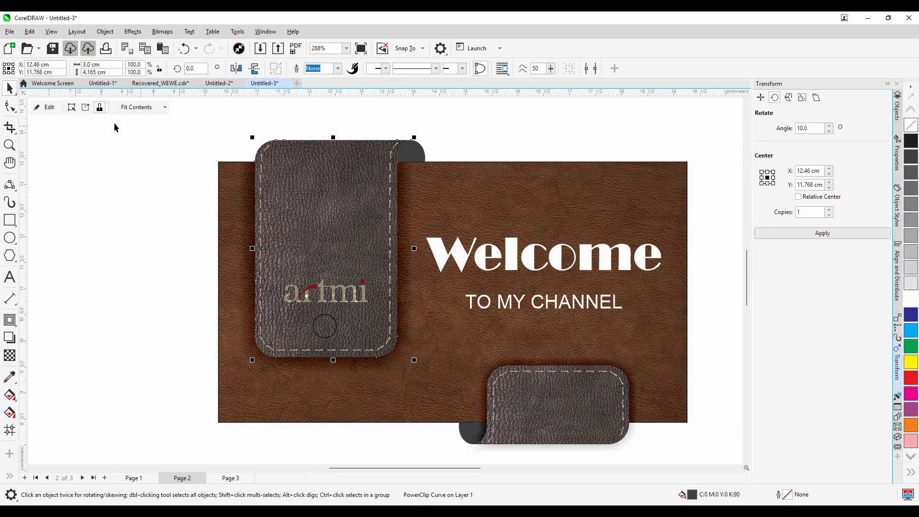
pyautogui.click(71, 108)
pyautogui.scroll(-2, 254, 290)
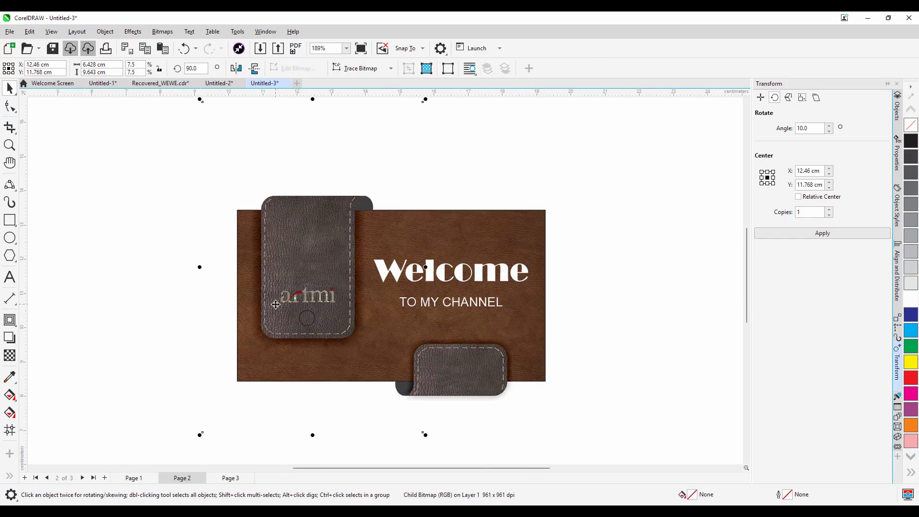
pyautogui.moveTo(389, 149); pyautogui.dragTo(362, 207)
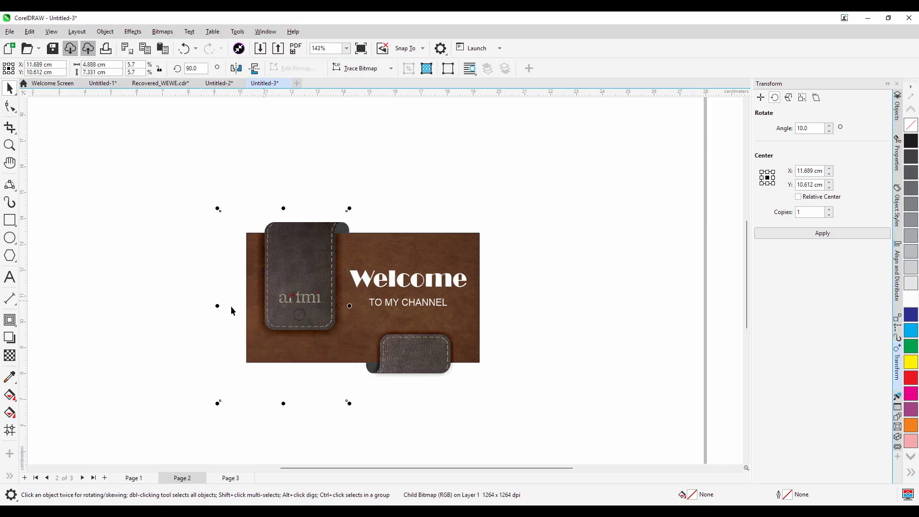
pyautogui.click(180, 312)
# Step: Fill the circle below the logo with the cream color C0 M0 Y20 K8 sampled from the artmi lettering
pyautogui.scroll(1, 289, 282)
pyautogui.scroll(1, 289, 282)
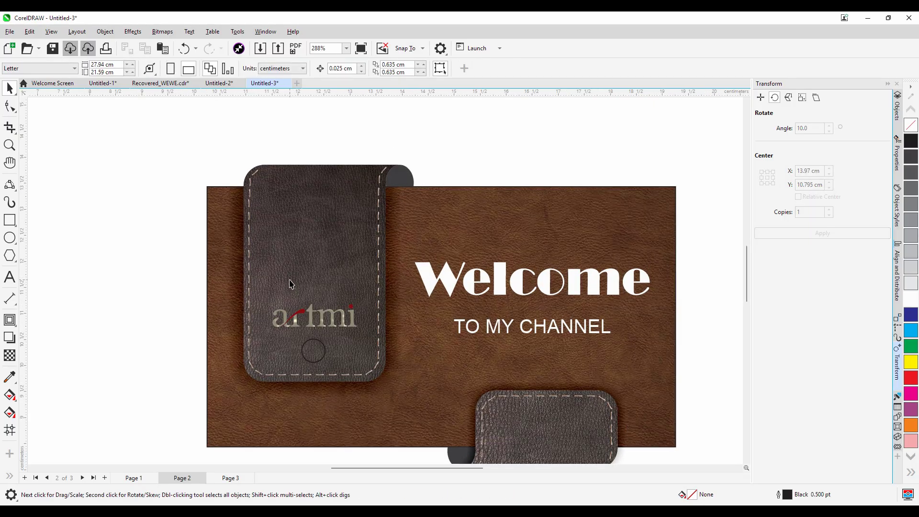
pyautogui.scroll(6, 291, 323)
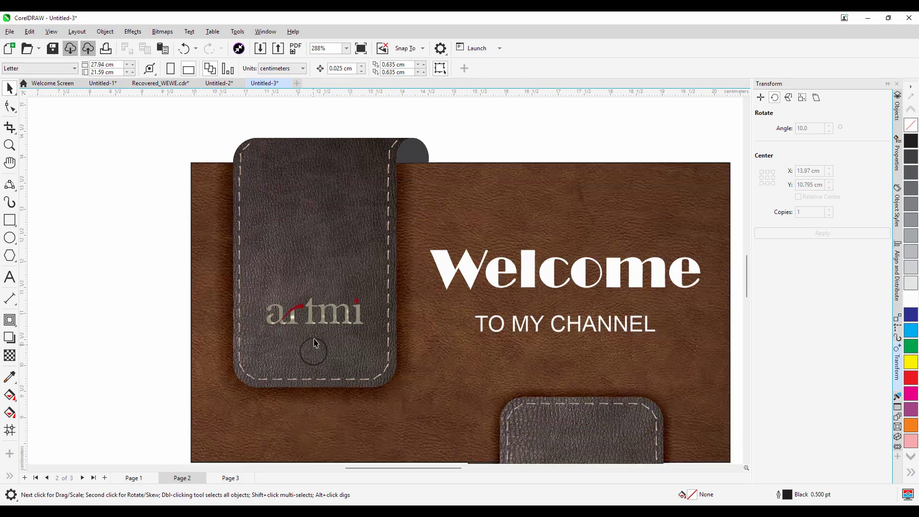
pyautogui.scroll(-6, 297, 311)
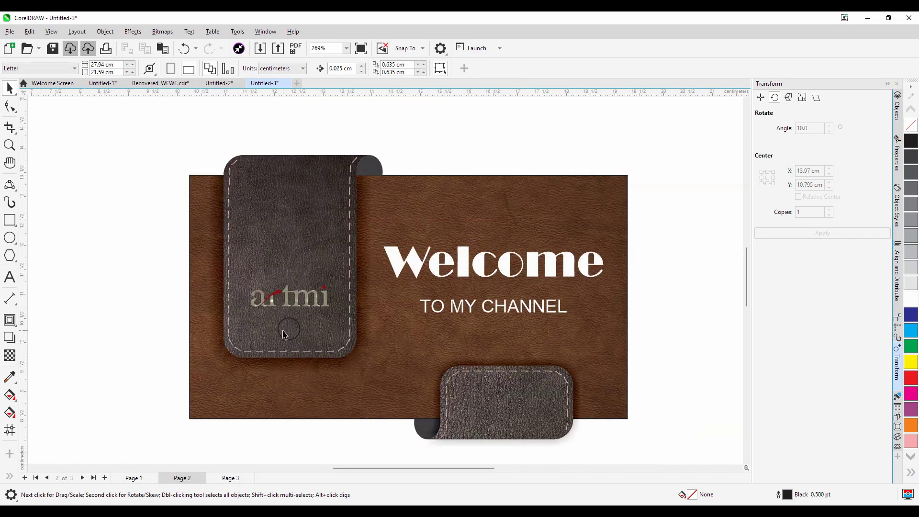
pyautogui.click(283, 334)
pyautogui.scroll(2, 287, 331)
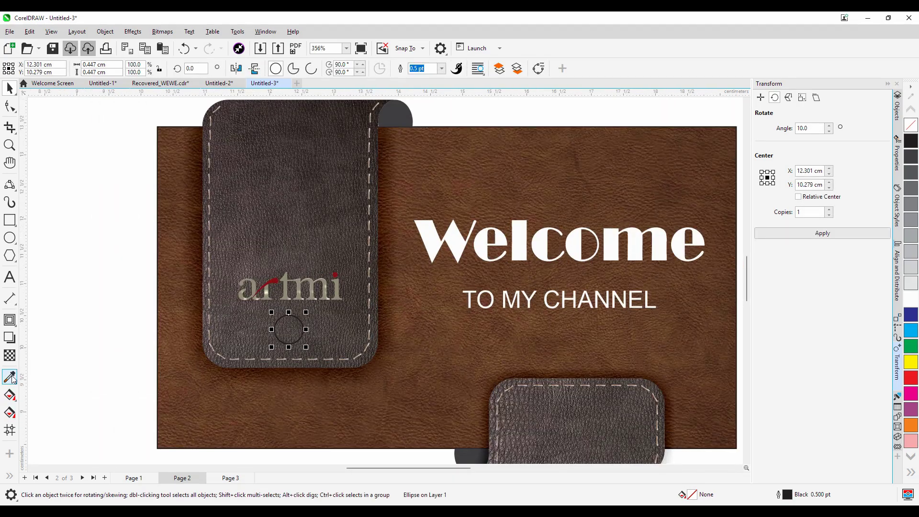
pyautogui.click(9, 378)
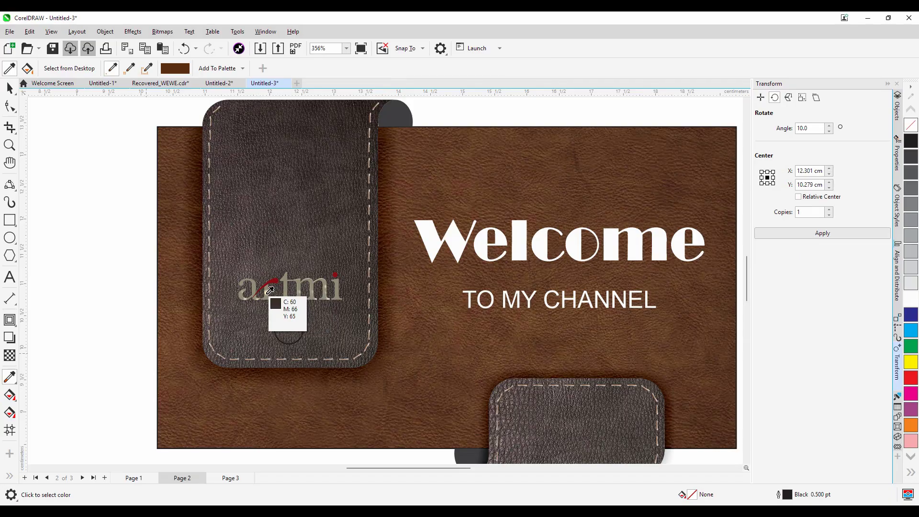
pyautogui.click(271, 289)
pyautogui.click(283, 322)
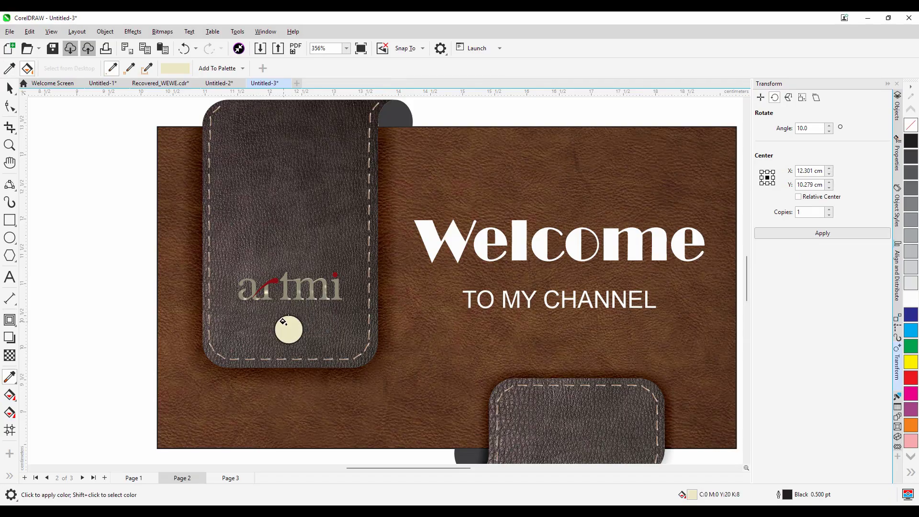
pyautogui.click(9, 89)
pyautogui.click(33, 117)
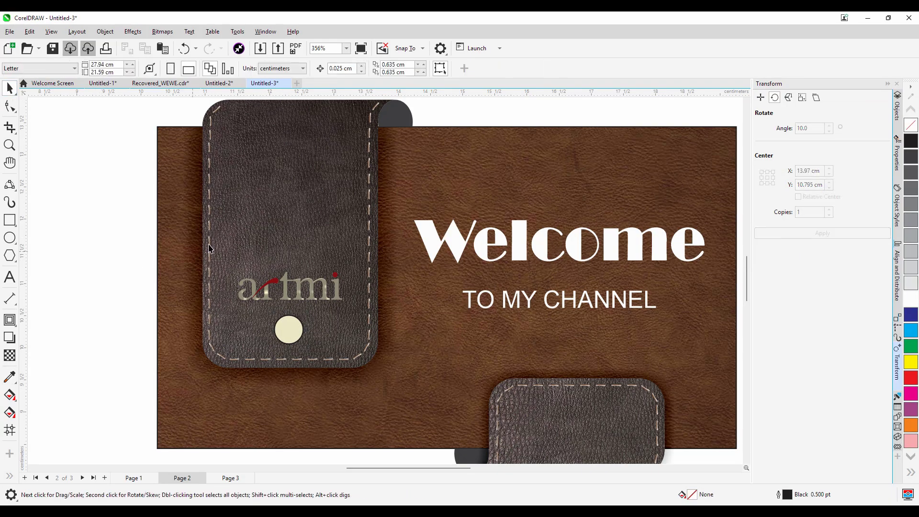
# Step: Remove the outline from the cream circle below the logo
pyautogui.scroll(-1, 209, 248)
pyautogui.click(275, 303)
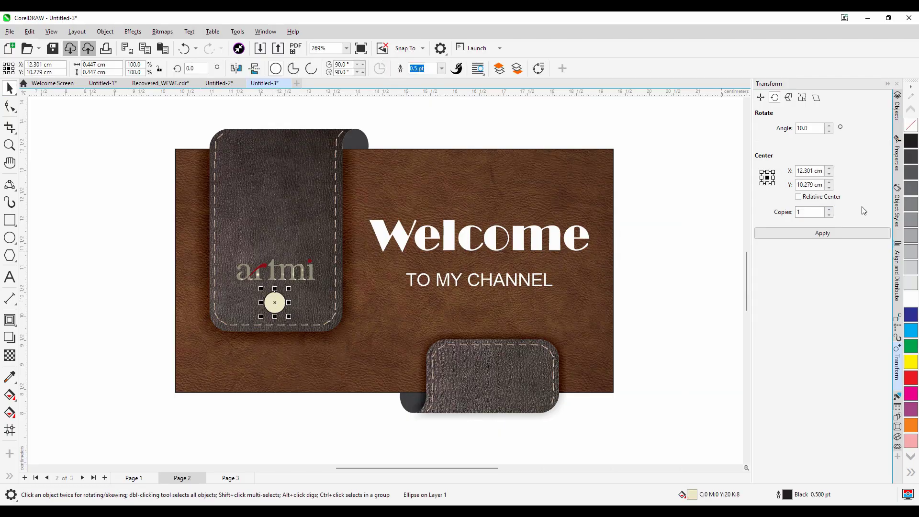
pyautogui.rightClick(914, 142)
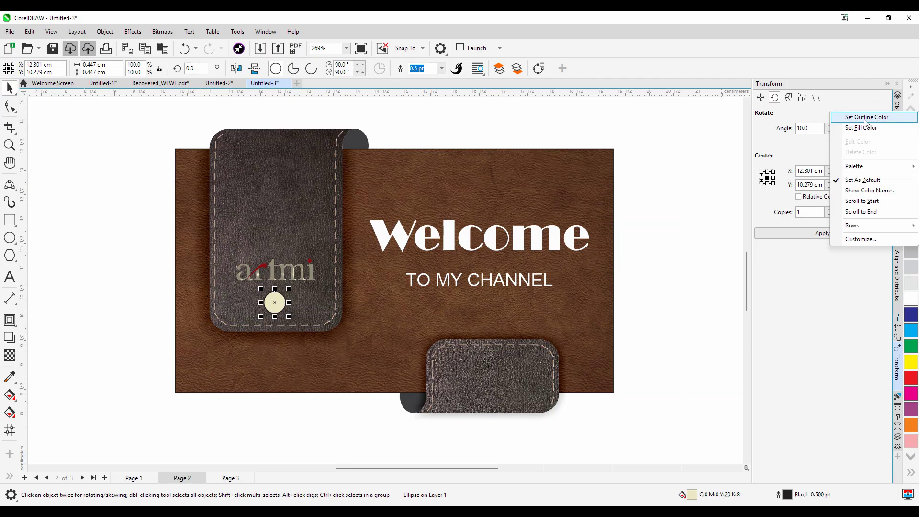
pyautogui.click(865, 118)
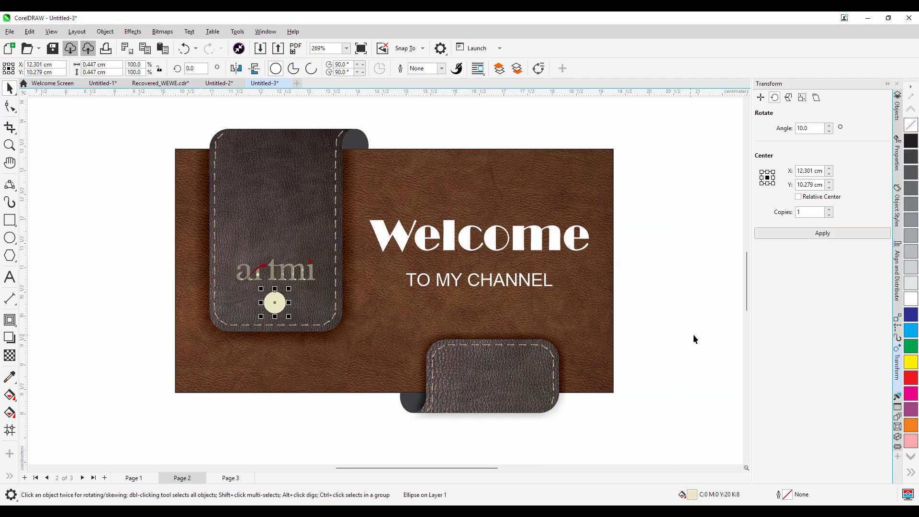
# Step: Apply a soft edge bevel with a 0.08 cm distance to the cream circle
pyautogui.click(902, 427)
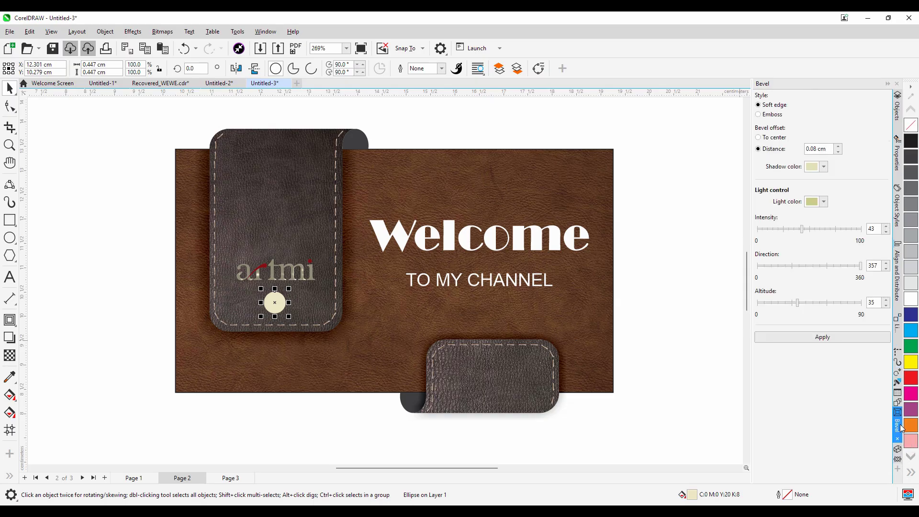
pyautogui.click(822, 337)
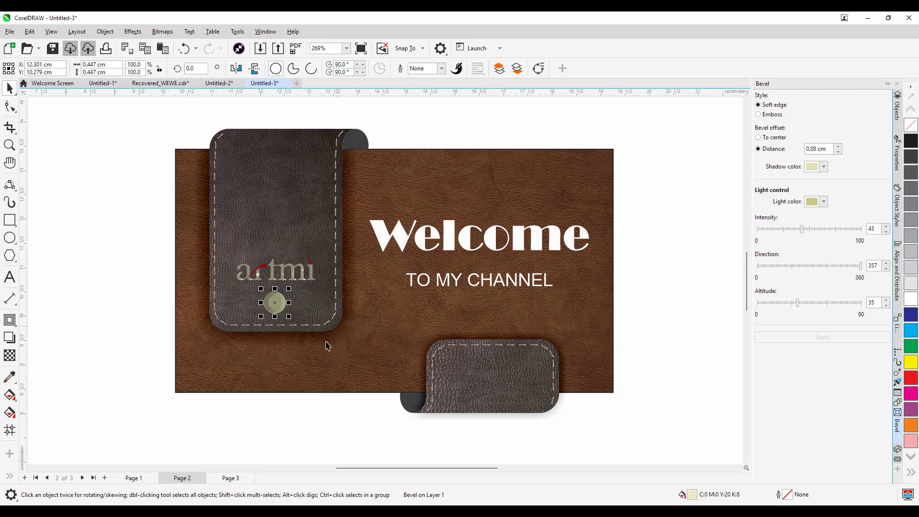
pyautogui.click(289, 420)
pyautogui.scroll(5, 275, 303)
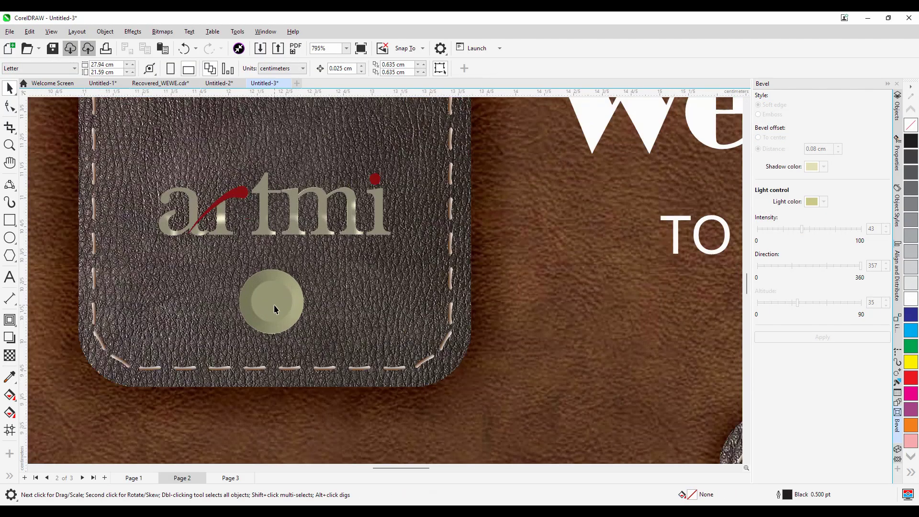
# Step: Try a larger bevel distance on the circle, then set the distance to 0.06 cm and apply it
pyautogui.click(269, 307)
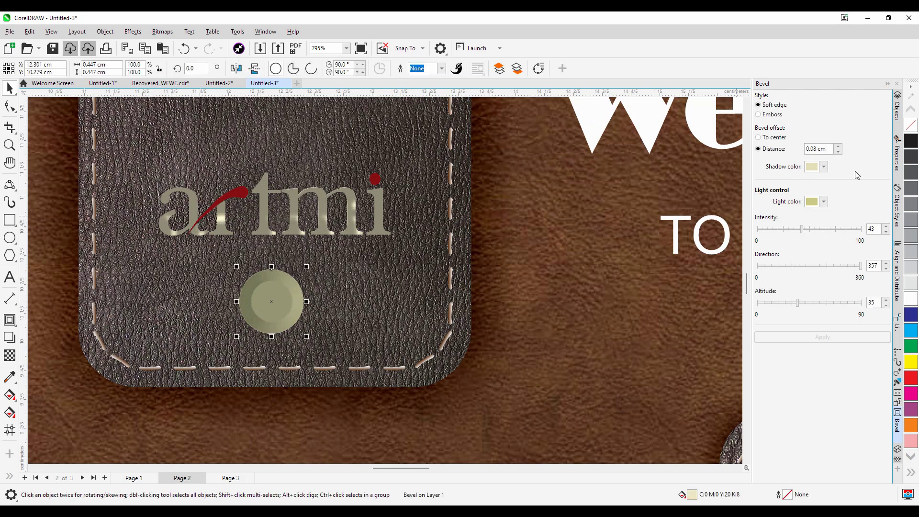
pyautogui.click(839, 147)
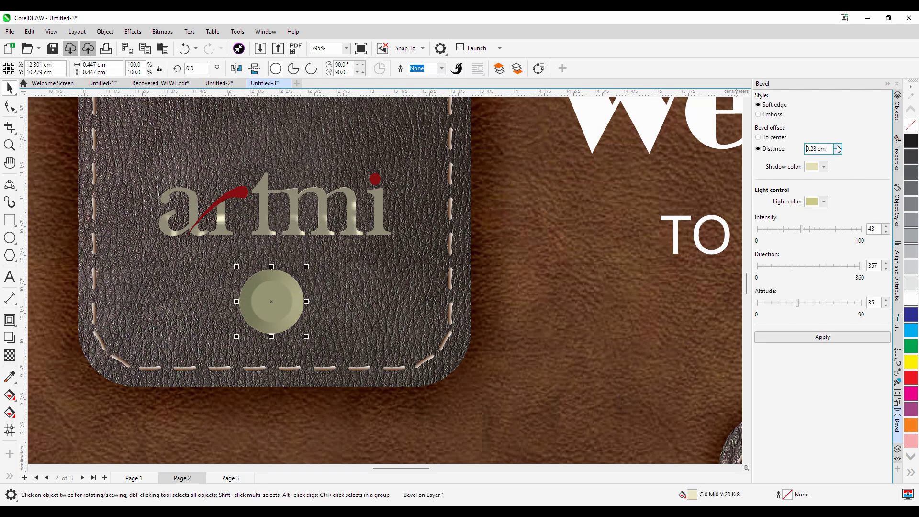
pyautogui.click(839, 147)
pyautogui.click(833, 338)
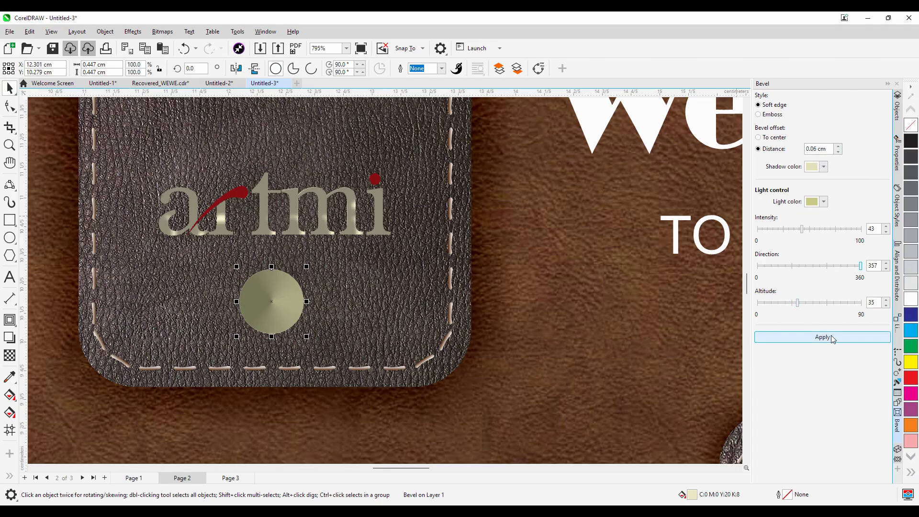
pyautogui.click(832, 338)
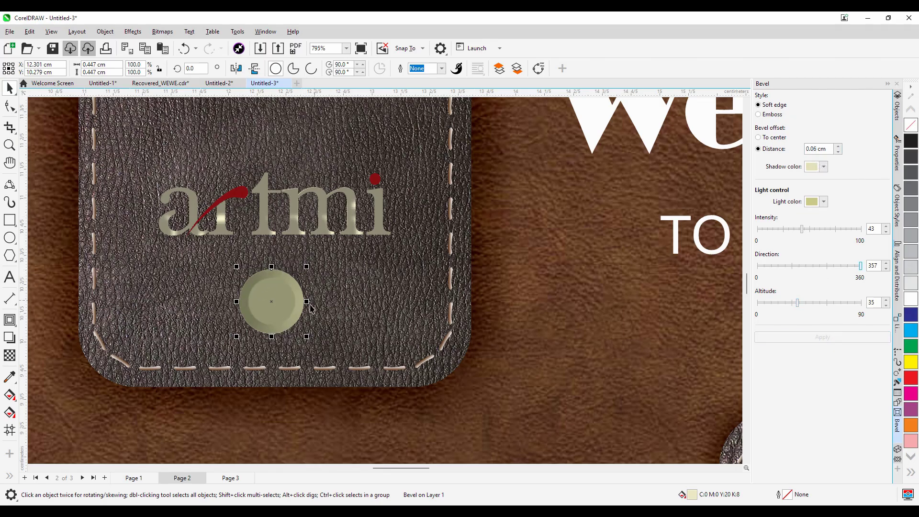
# Step: Set the circle's bevel shadow color to C61 M53 Y65 K36 and apply it
pyautogui.click(824, 167)
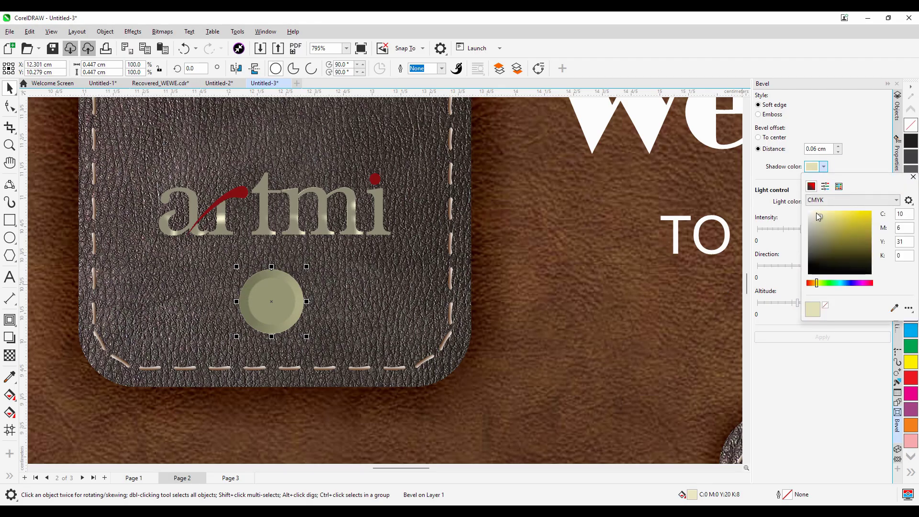
pyautogui.click(816, 252)
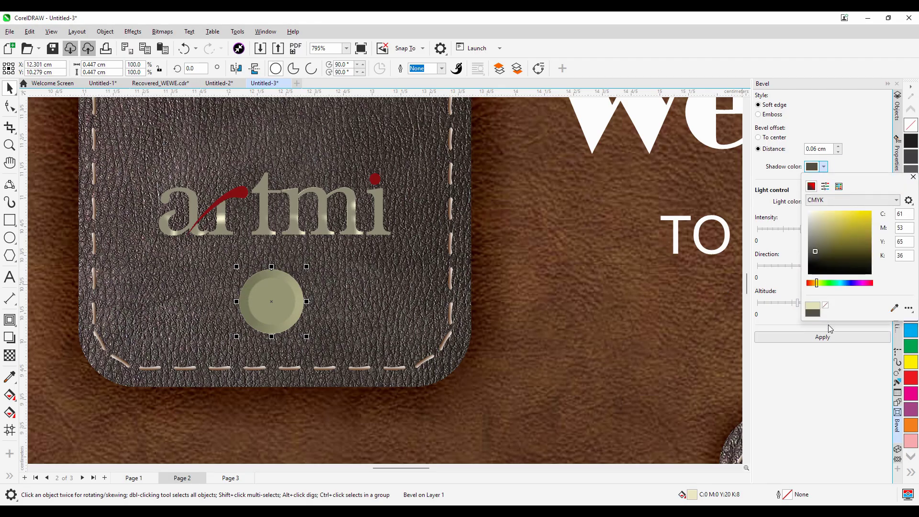
pyautogui.click(833, 341)
pyautogui.click(833, 341)
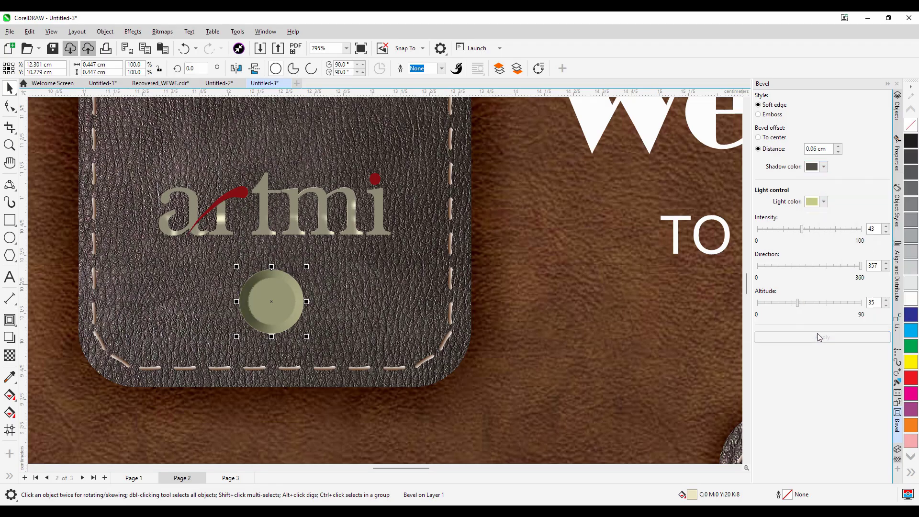
# Step: Collapse the Bevel docker and deselect the circle to review the whole card
pyautogui.scroll(-2, 292, 272)
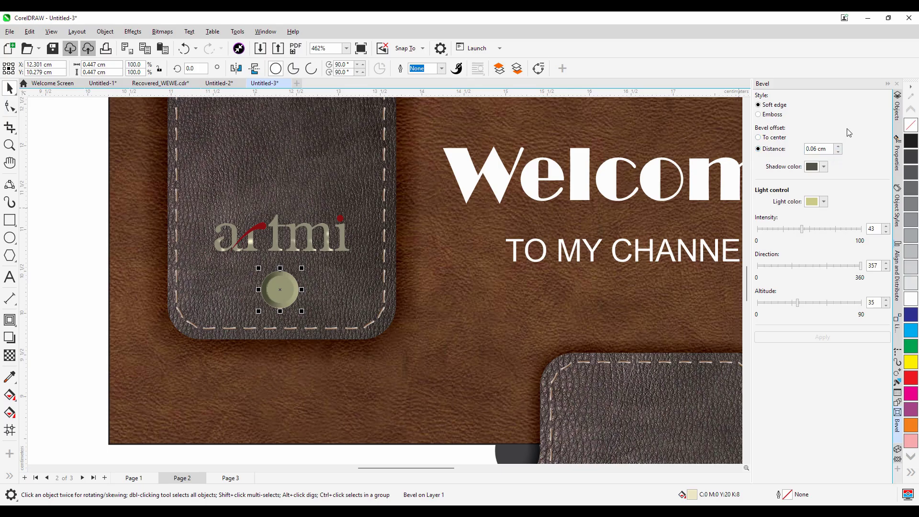
pyautogui.click(888, 84)
pyautogui.scroll(-4, 189, 268)
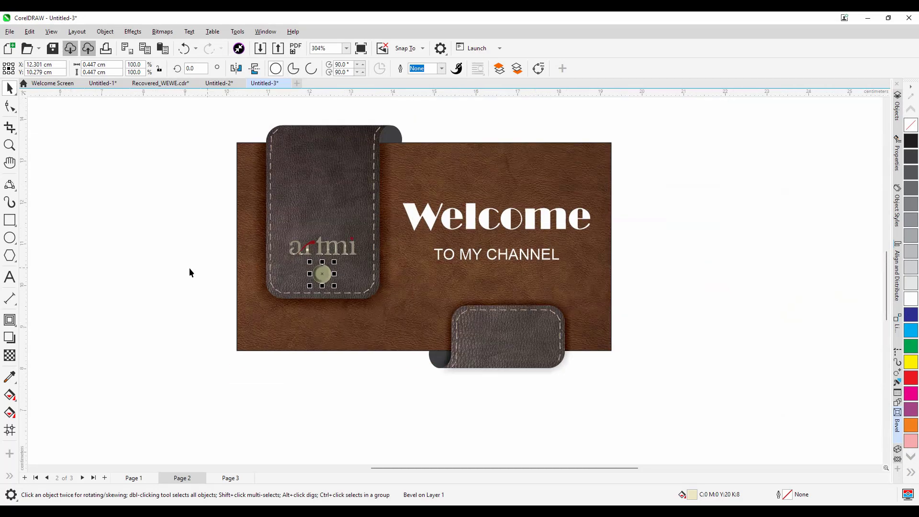
pyautogui.scroll(2, 345, 226)
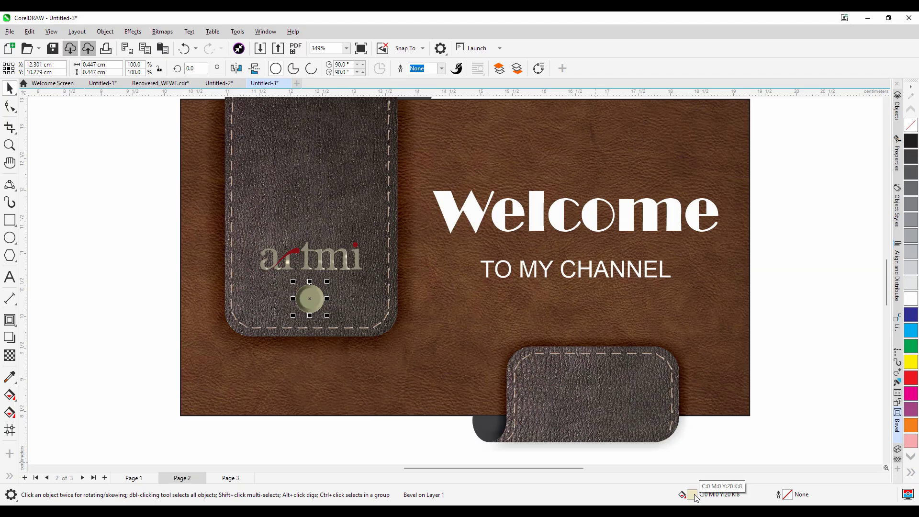
pyautogui.click(133, 328)
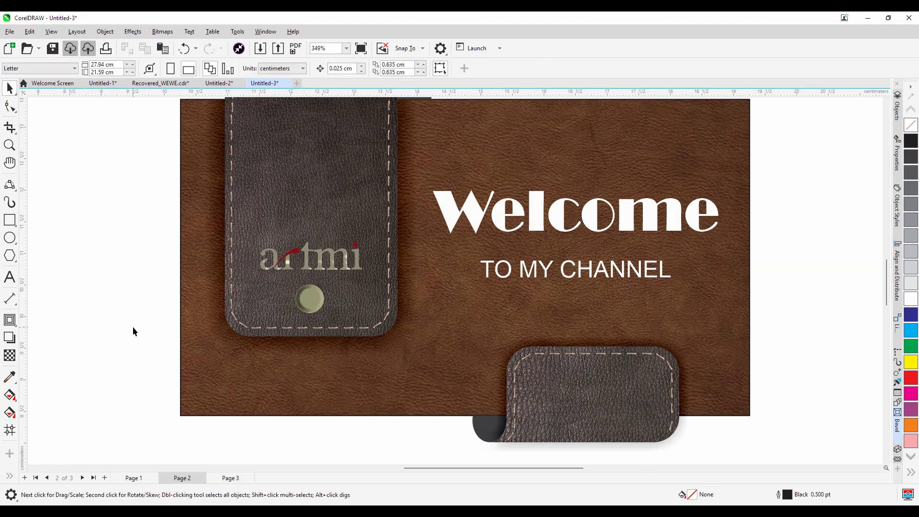
pyautogui.scroll(-1, 139, 336)
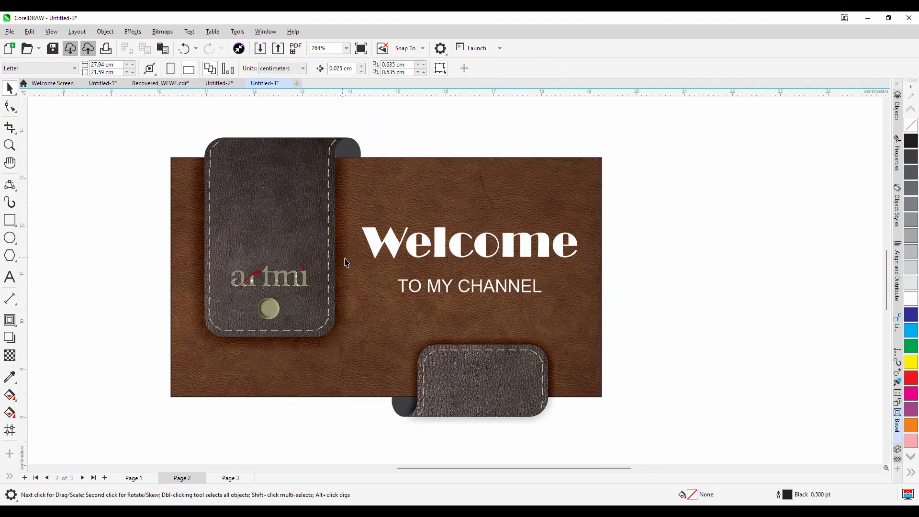
# Step: Move the TO MY CHANNEL text up about 0.08 cm, closer to the Welcome heading, and deselect it
pyautogui.scroll(1, 467, 287)
pyautogui.click(468, 287)
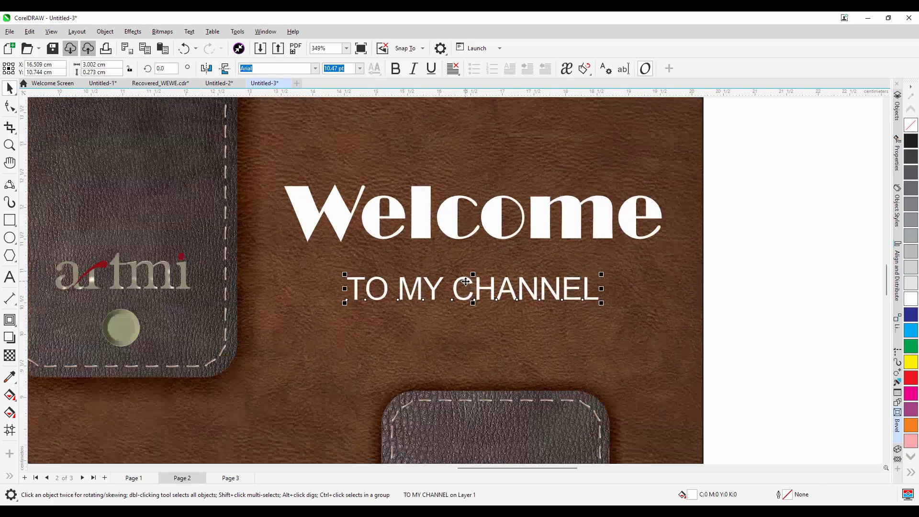
pyautogui.scroll(2, 468, 286)
pyautogui.scroll(-4, 469, 274)
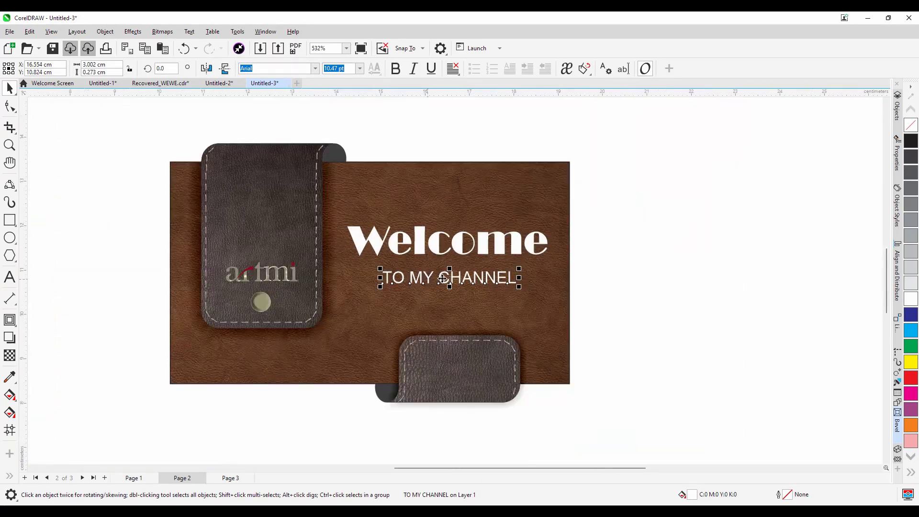
pyautogui.moveTo(606, 222); pyautogui.dragTo(361, 300)
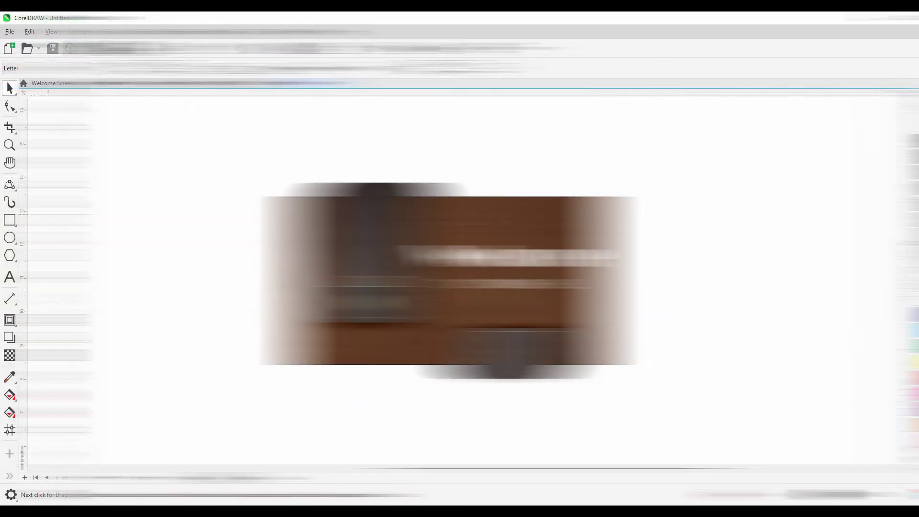
pyautogui.scroll(3, 413, 282)
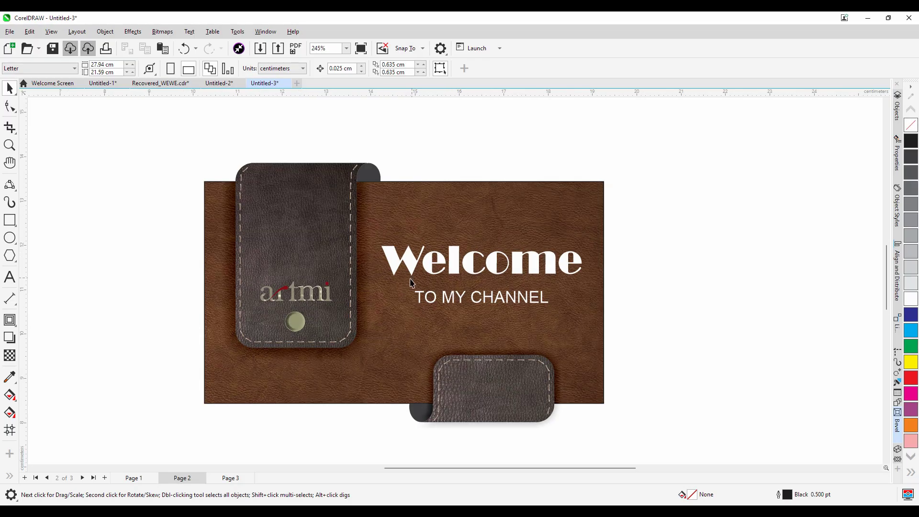
pyautogui.scroll(-1, 399, 275)
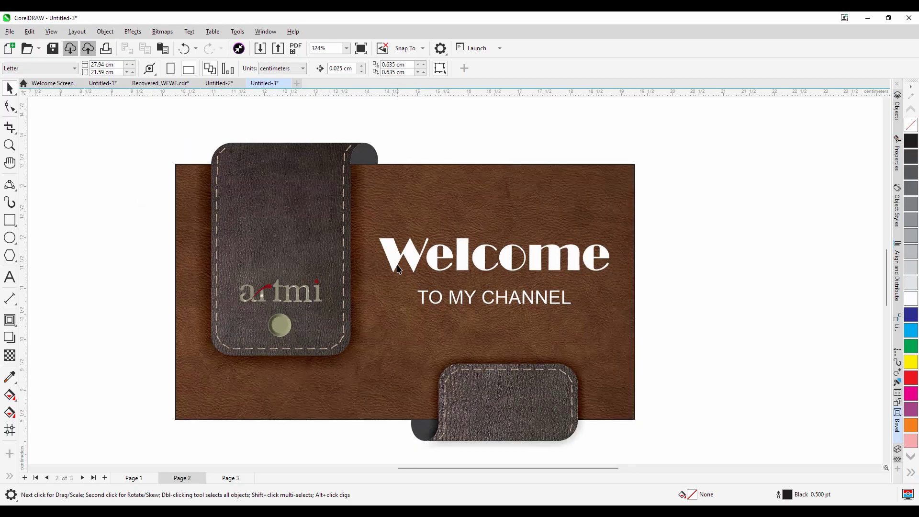